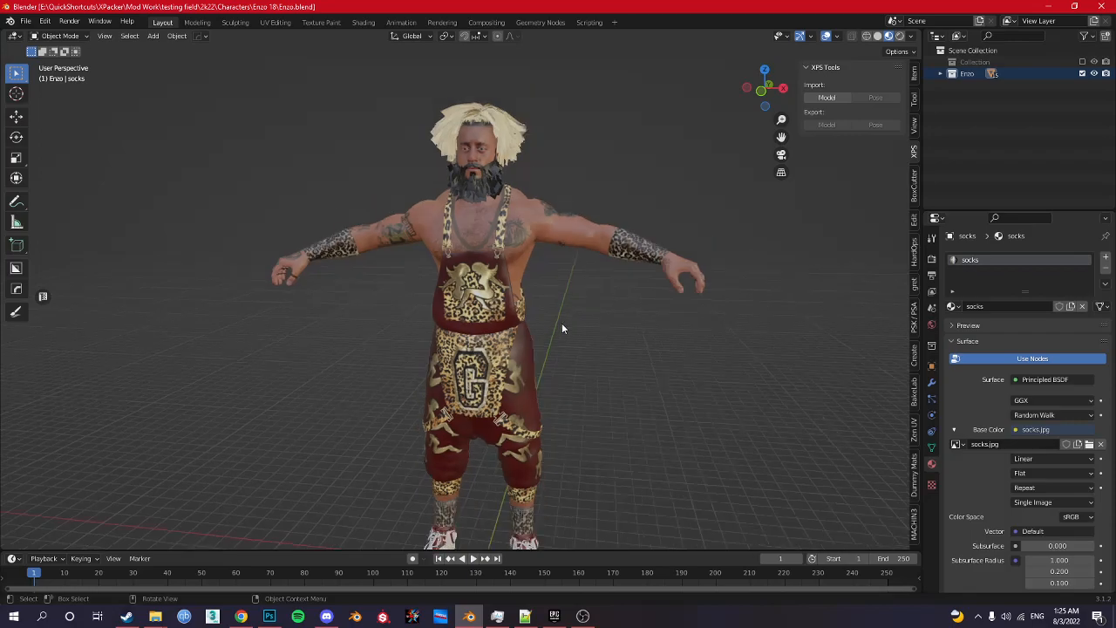
Step: Examine the character model from several angles and expand the Enzo collection to review its mesh parts
middle_drag(543, 390, 515, 389)
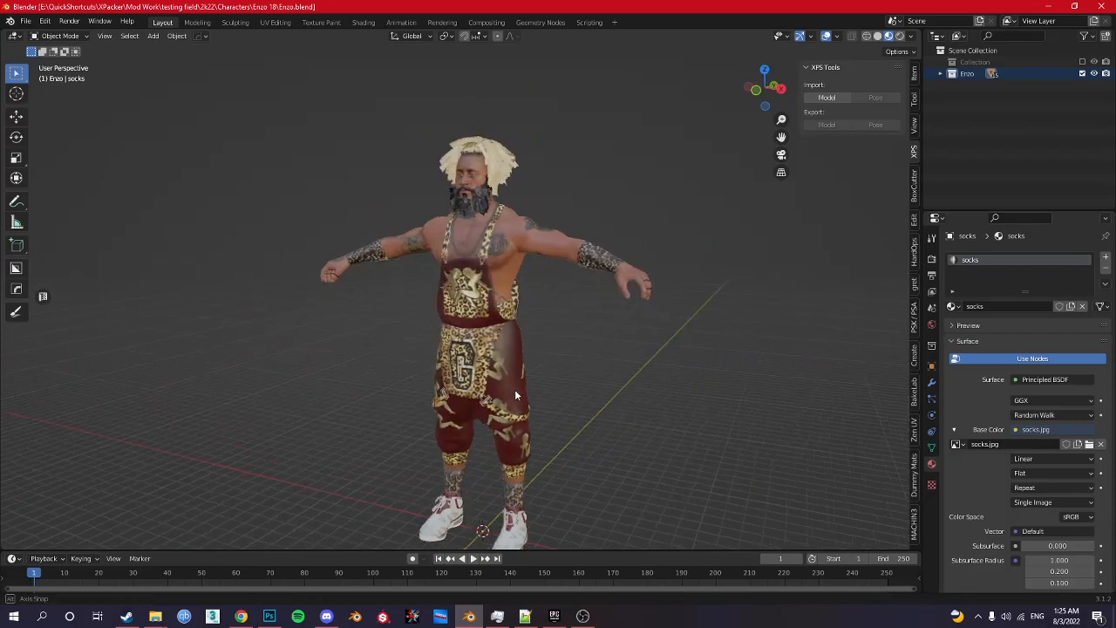
scroll(514, 389, up, 3)
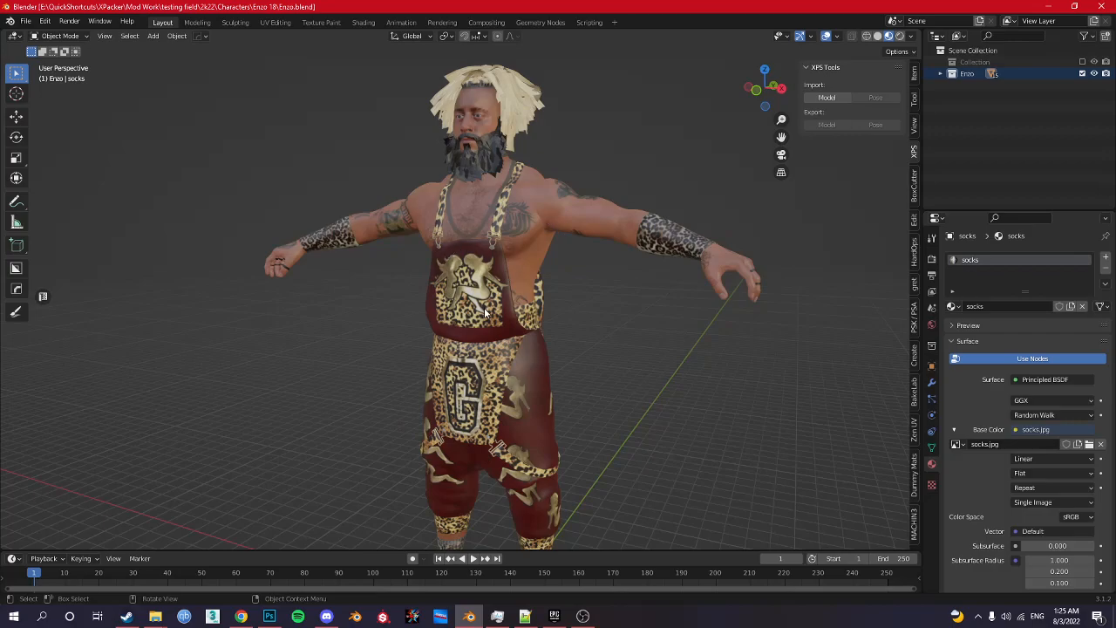
middle_drag(545, 320, 505, 329)
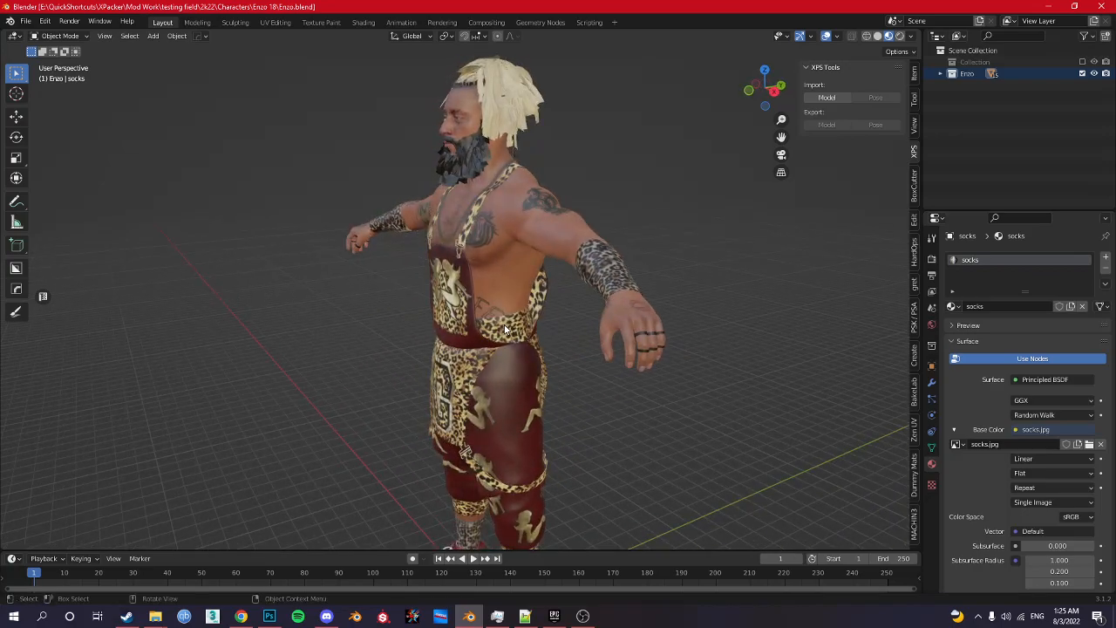
middle_drag(445, 349, 585, 363)
middle_drag(546, 330, 565, 309)
middle_drag(420, 310, 384, 309)
click(941, 74)
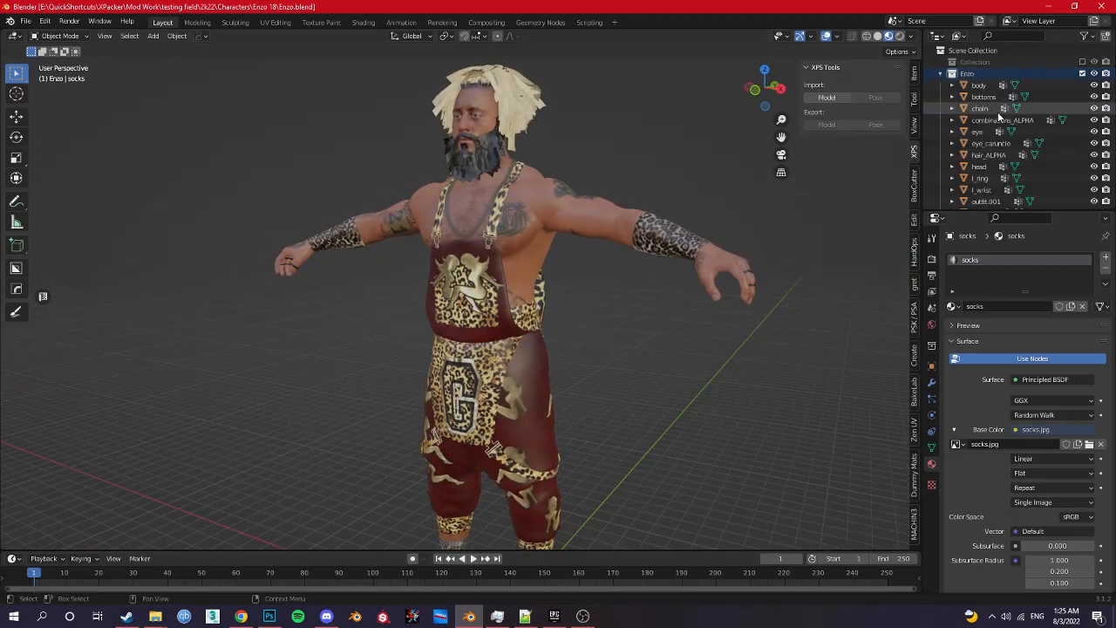
scroll(984, 142, down, 2)
click(983, 200)
scroll(984, 174, up, 3)
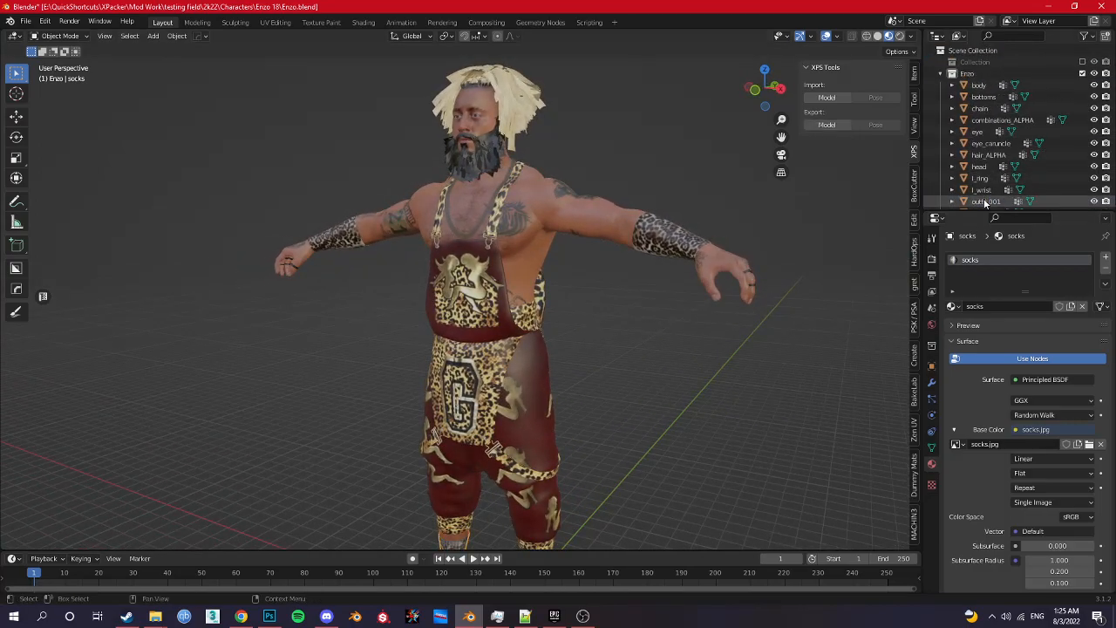
key(a)
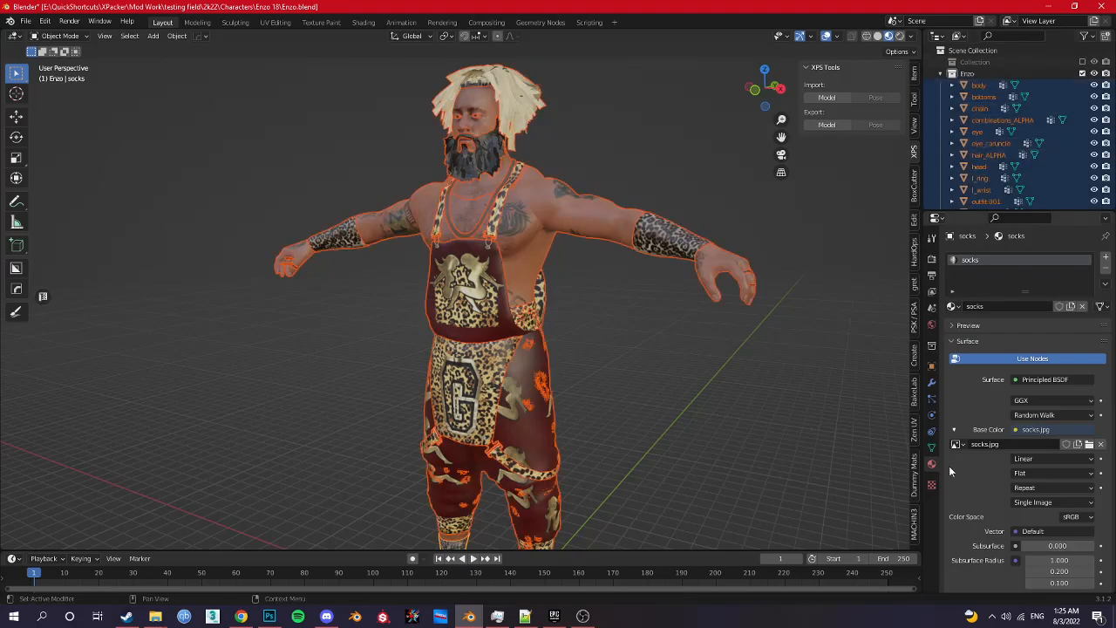
Step: Examine which materials and texture images are assigned to the outfit, body and head meshes
click(486, 276)
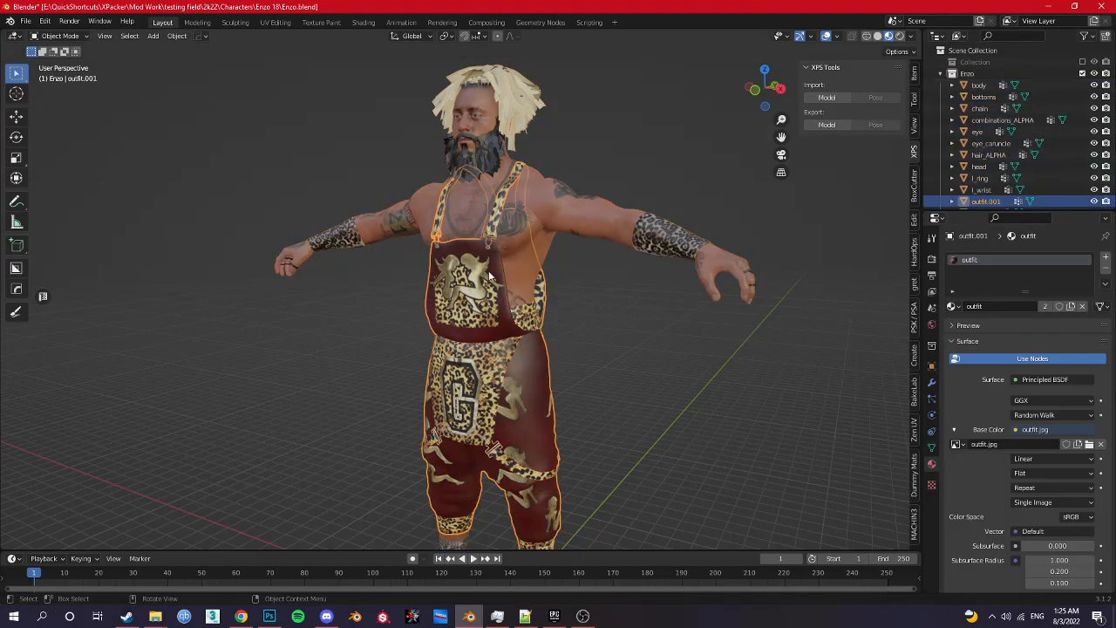
click(575, 218)
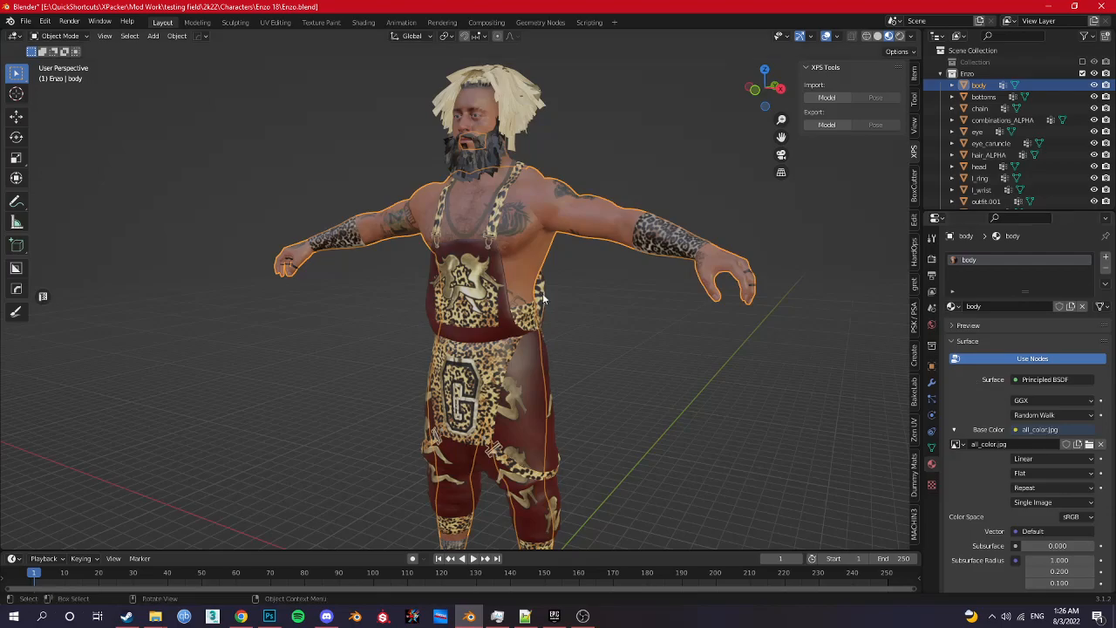
scroll(402, 154, up, 4)
shift+middle_drag(486, 167, 517, 336)
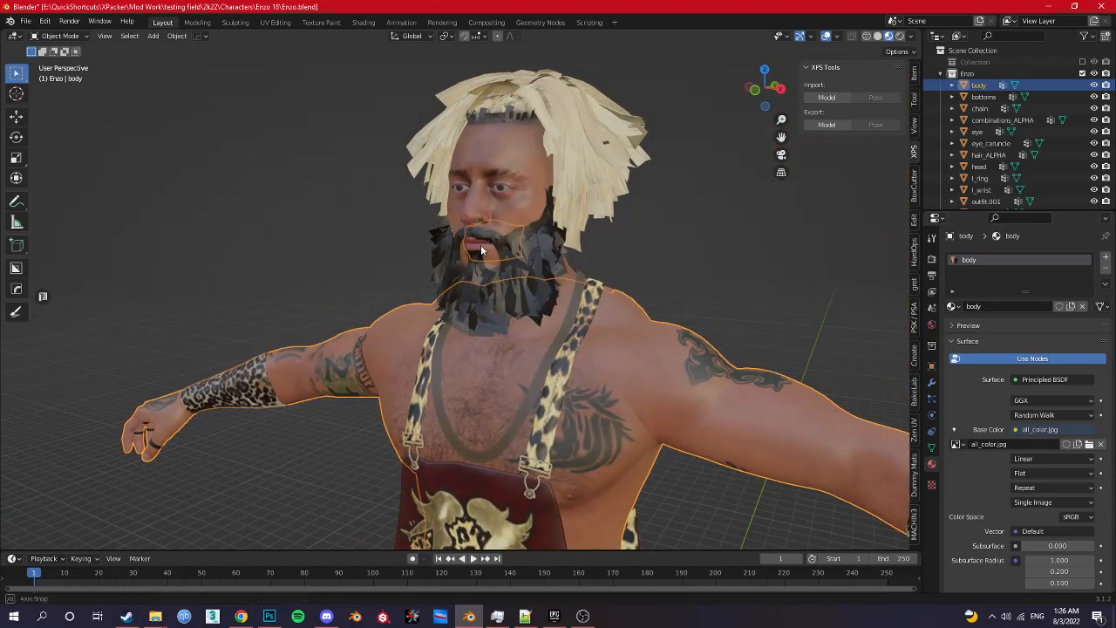
middle_drag(481, 250, 557, 262)
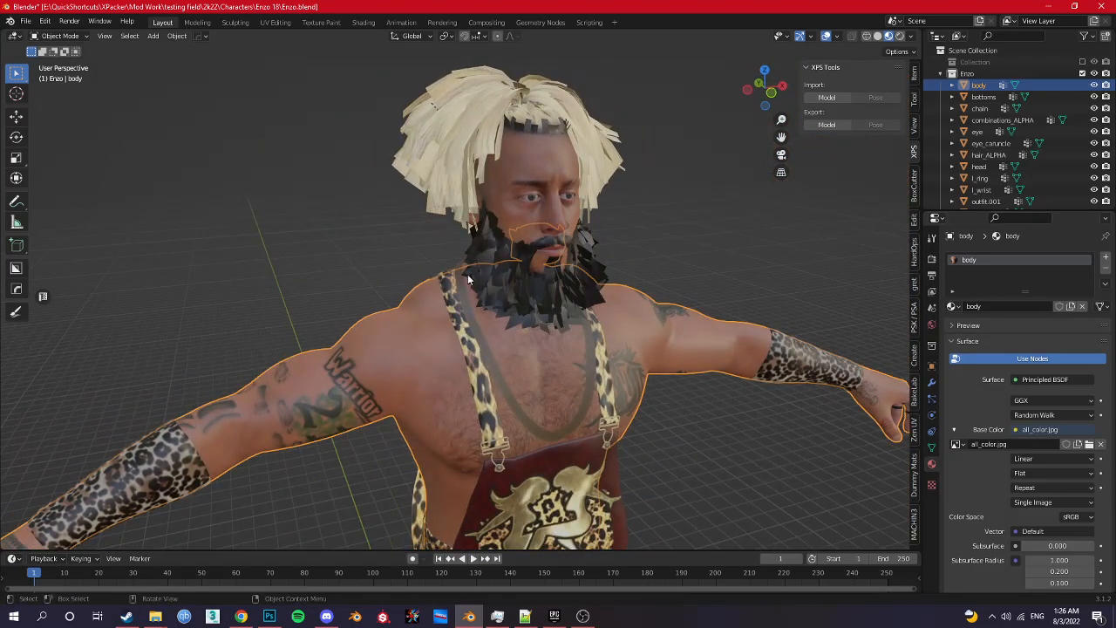
click(561, 213)
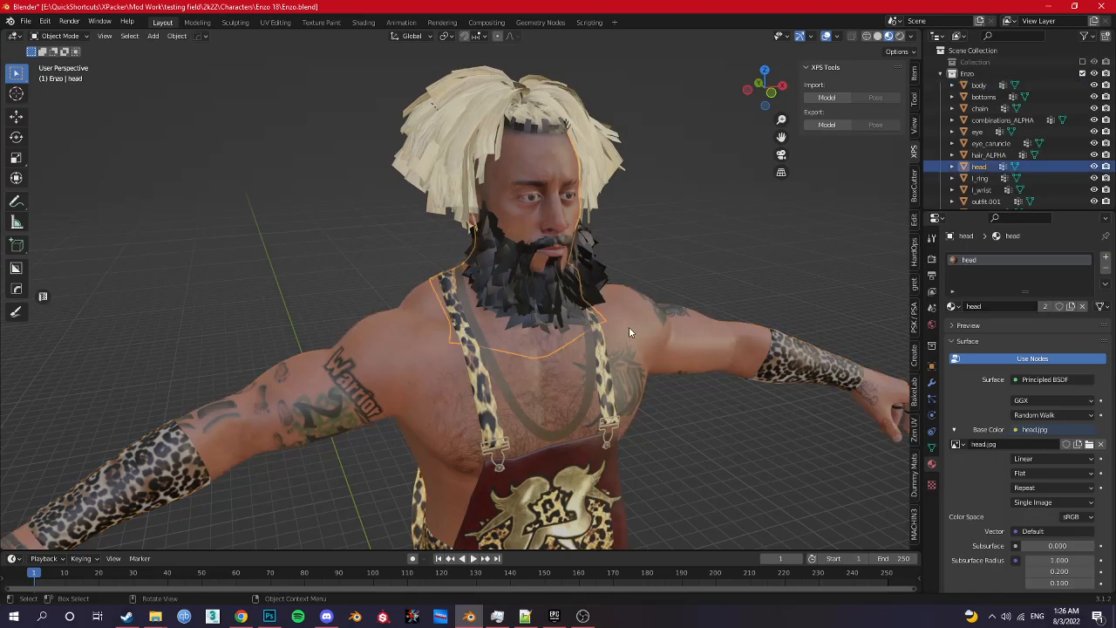
middle_drag(629, 326, 547, 321)
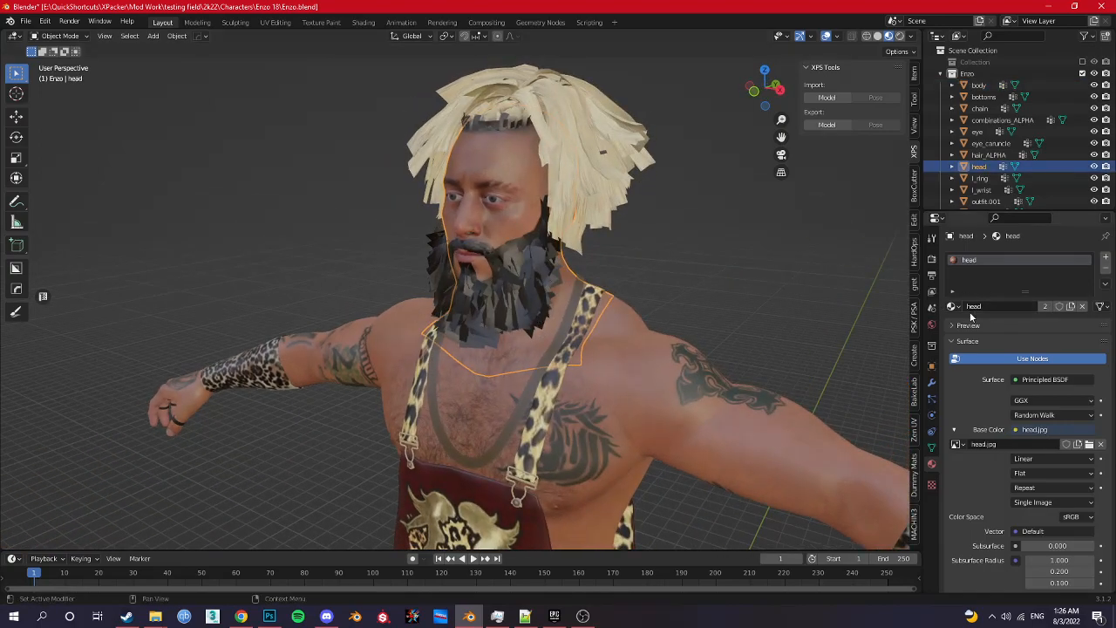
click(494, 394)
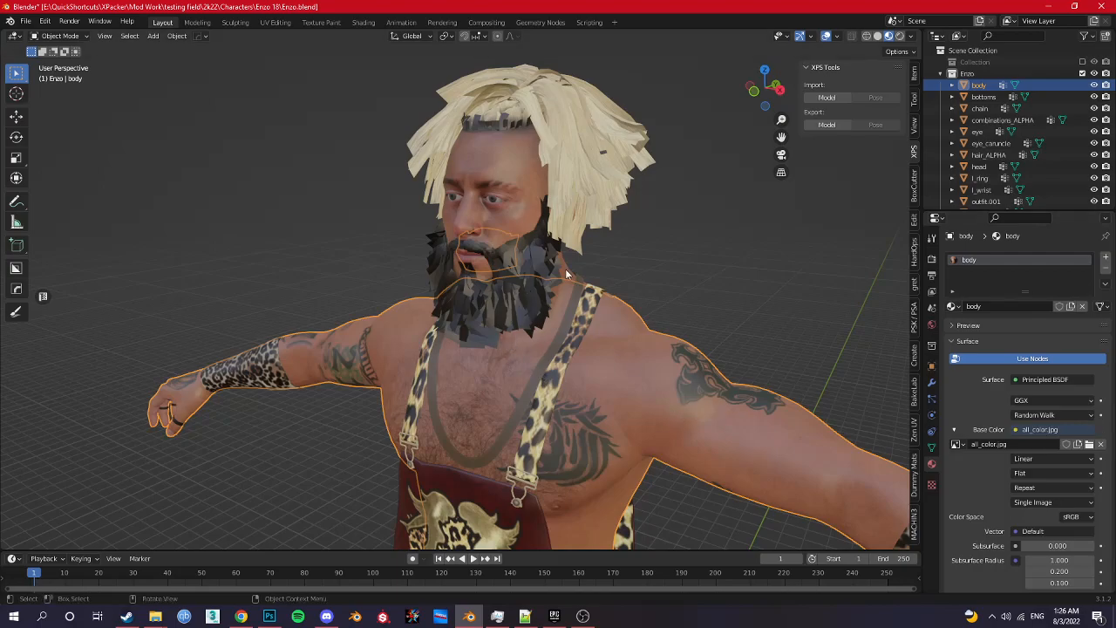
Step: Unlink the body material's base color image and load all_color.jpg from the jpg texture folder
click(1100, 443)
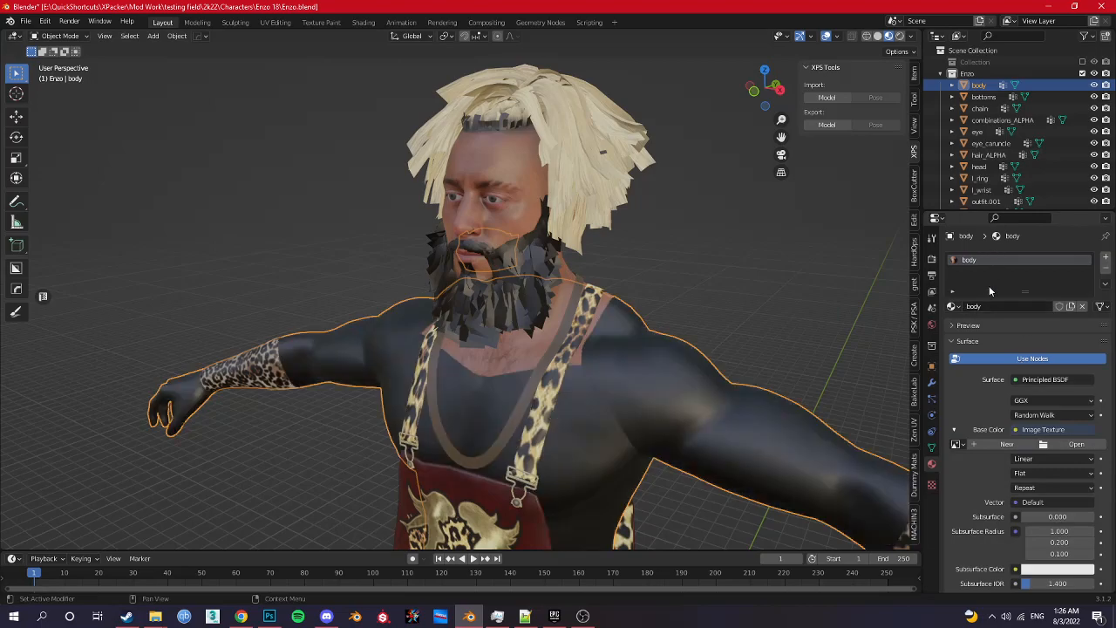
click(630, 357)
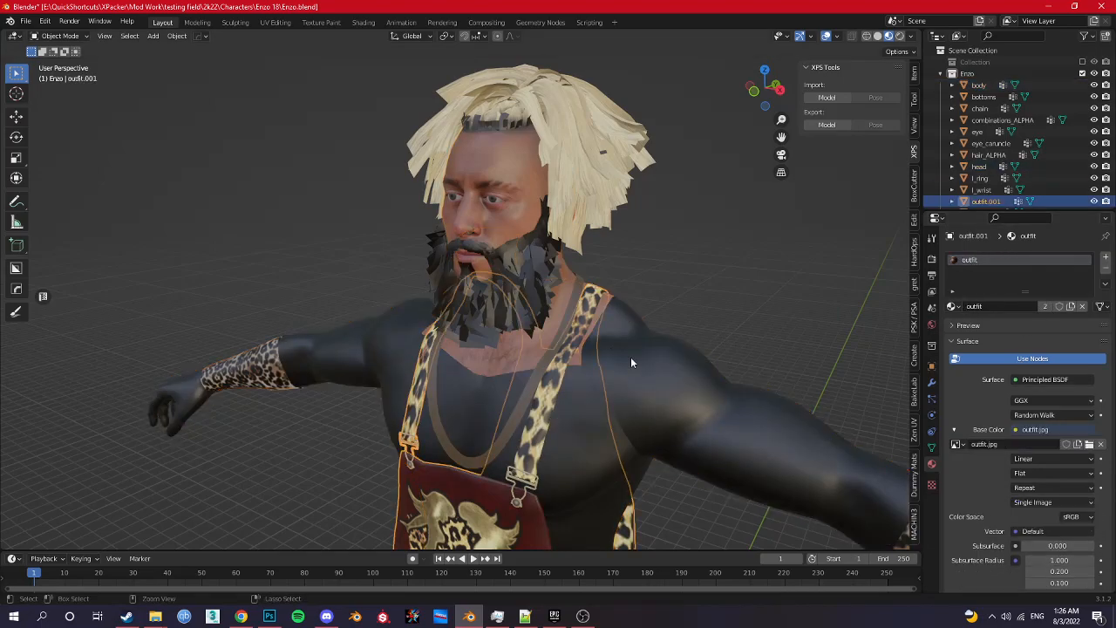
click(630, 356)
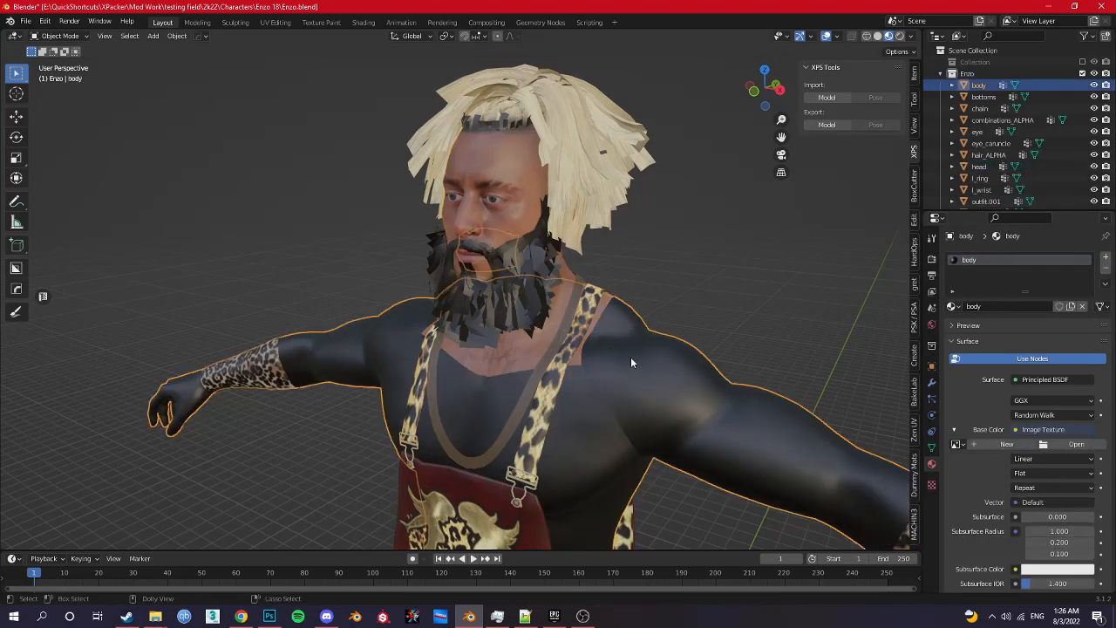
click(1058, 445)
click(283, 469)
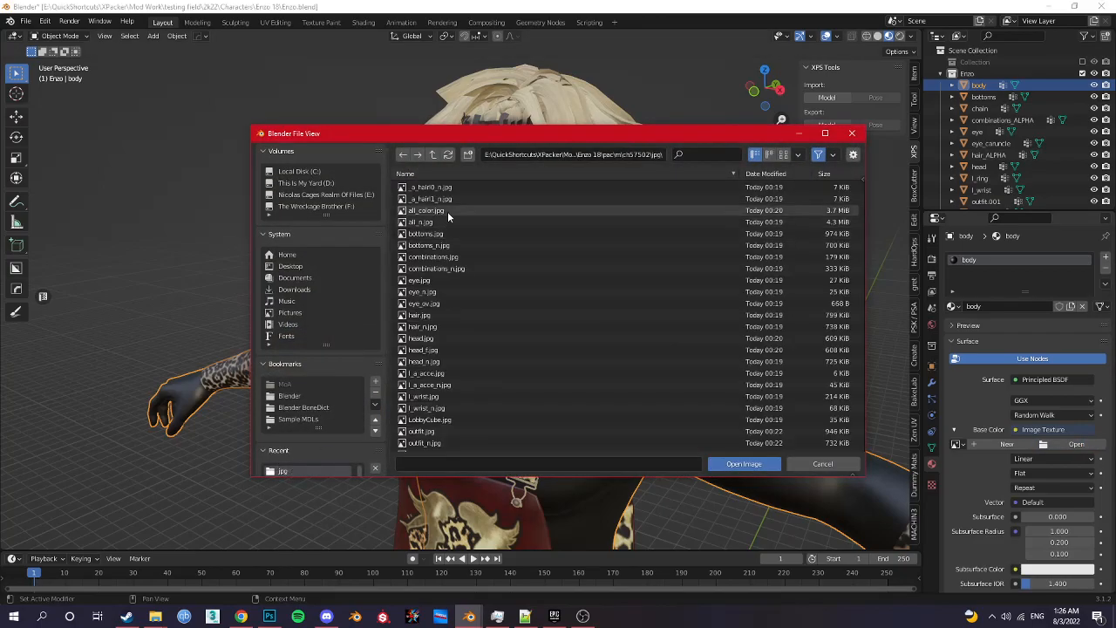
double_click(448, 211)
Step: Import John Cena.mdl from the Sample MDLs folder as a WWE2K22 MDL
scroll(384, 357, down, 3)
scroll(547, 223, up, 3)
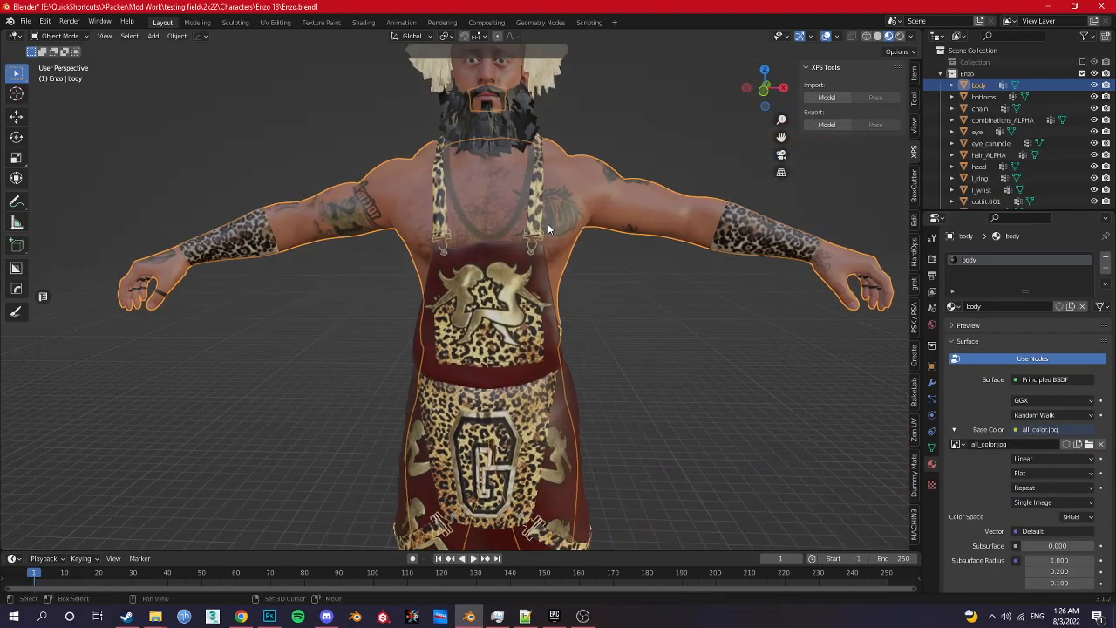
middle_drag(547, 223, 478, 282)
scroll(477, 281, down, 2)
middle_drag(446, 330, 491, 316)
scroll(492, 316, up, 1)
click(25, 21)
mouse_move(66, 177)
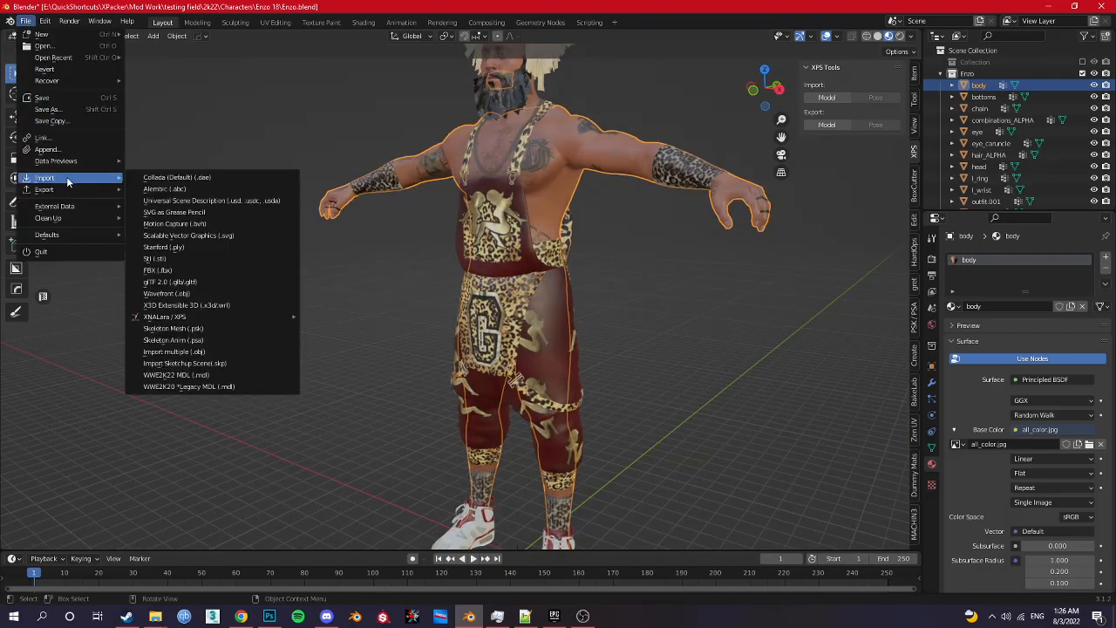
click(196, 375)
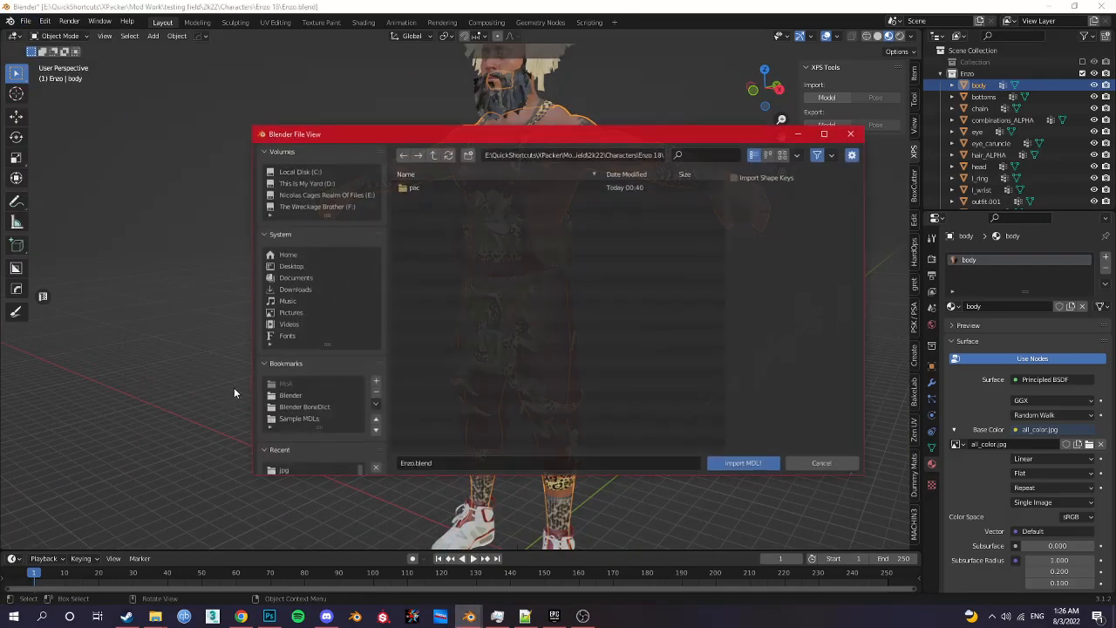
click(292, 420)
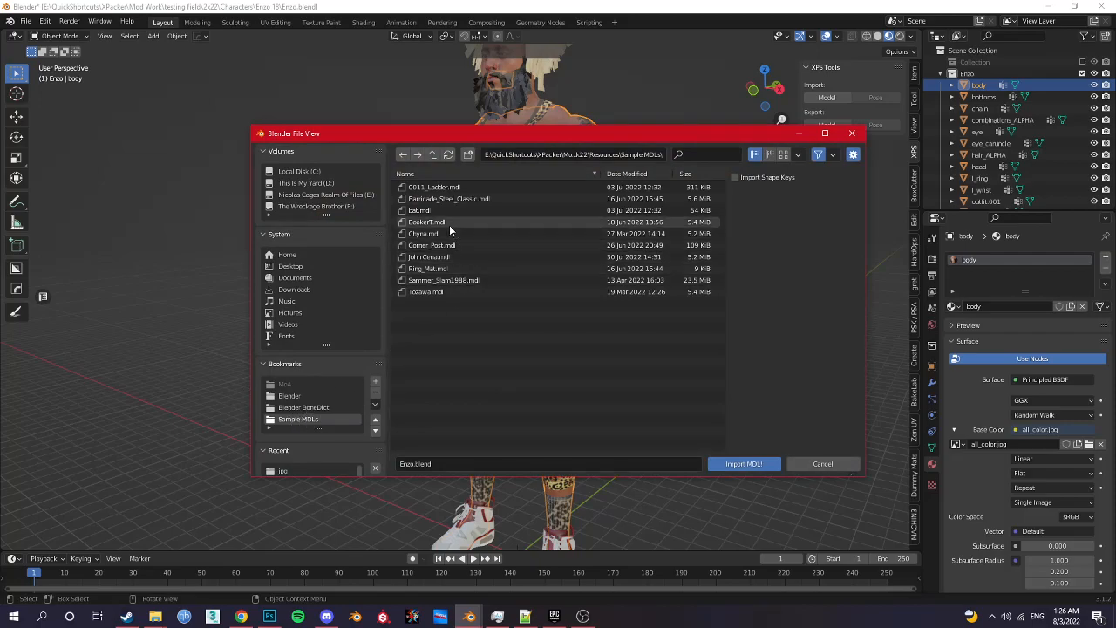
double_click(439, 256)
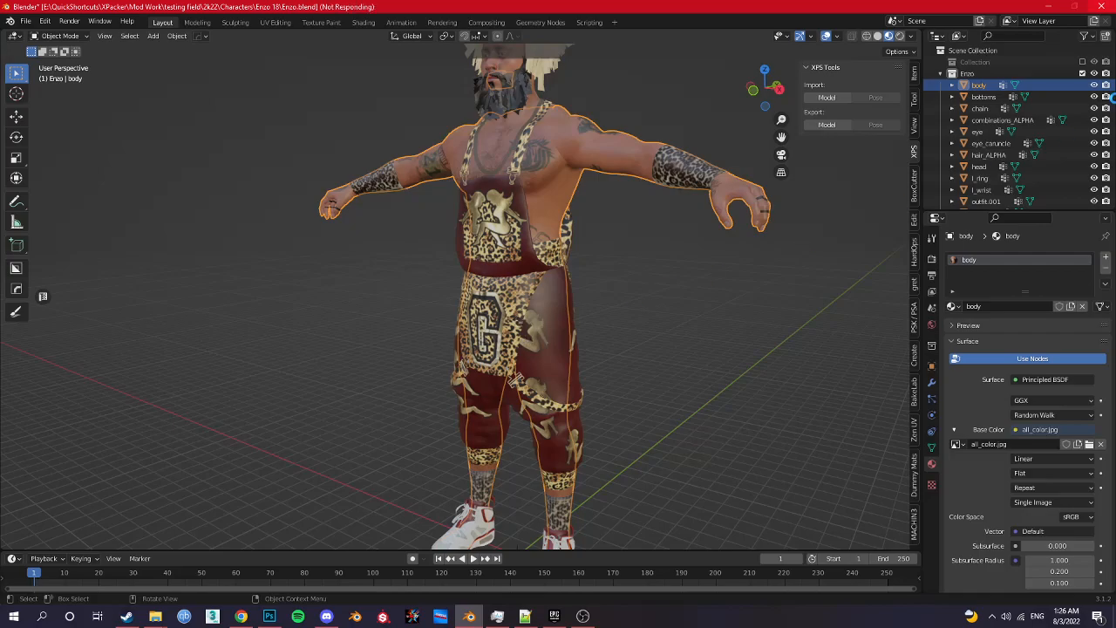
Step: Select all Enzo meshes from body to socks and move them about 0.52 m along the global Y axis
scroll(561, 335, up, 2)
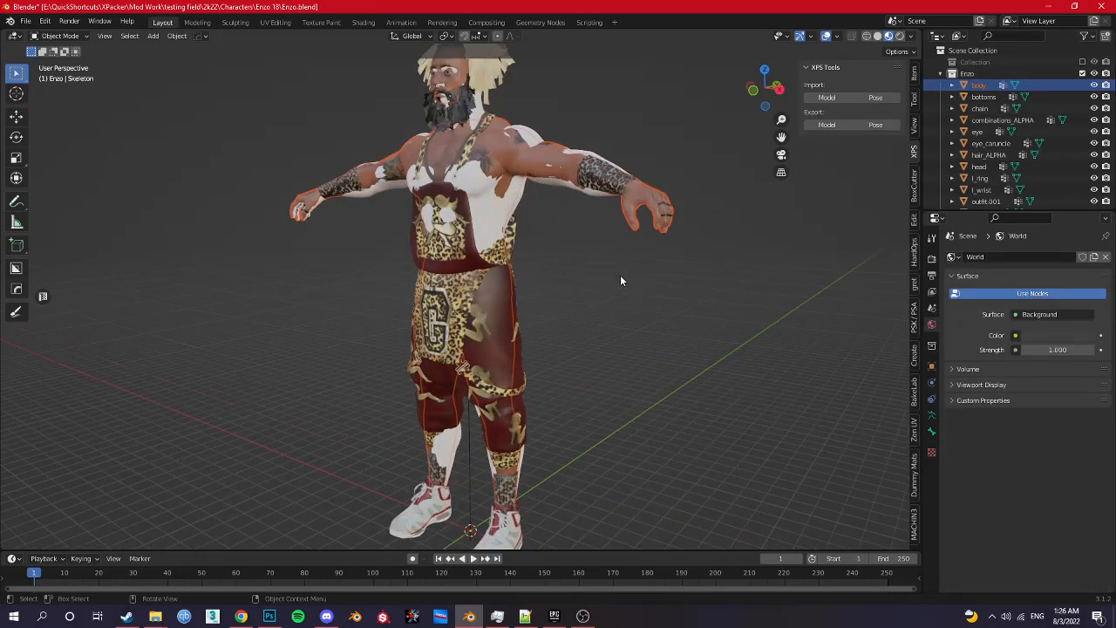
middle_drag(623, 274, 578, 281)
scroll(557, 251, up, 3)
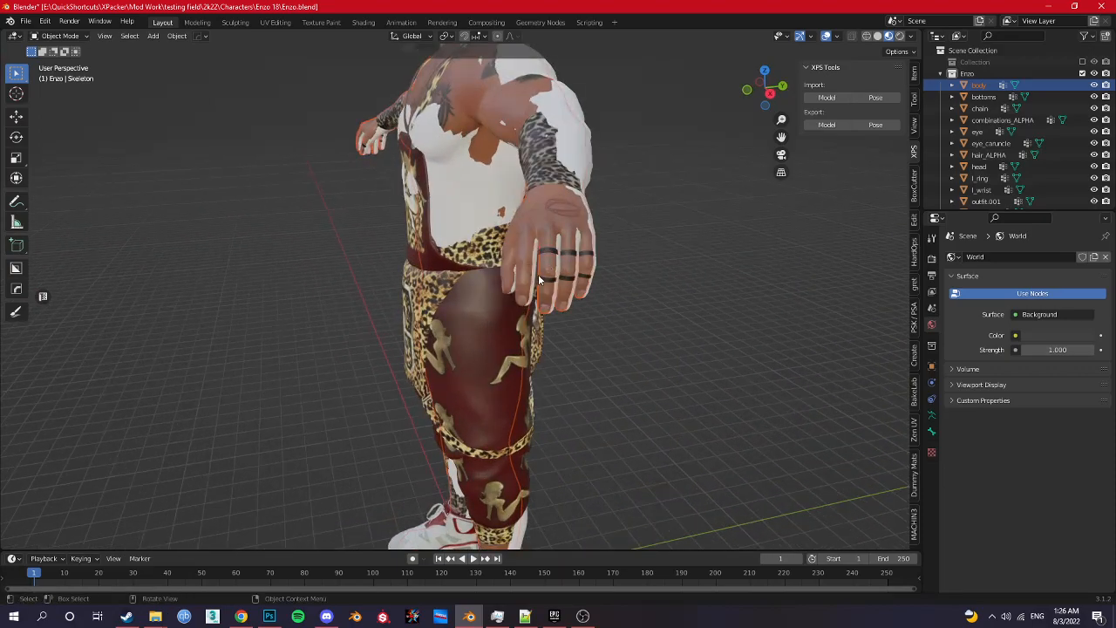
scroll(989, 102, down, 4)
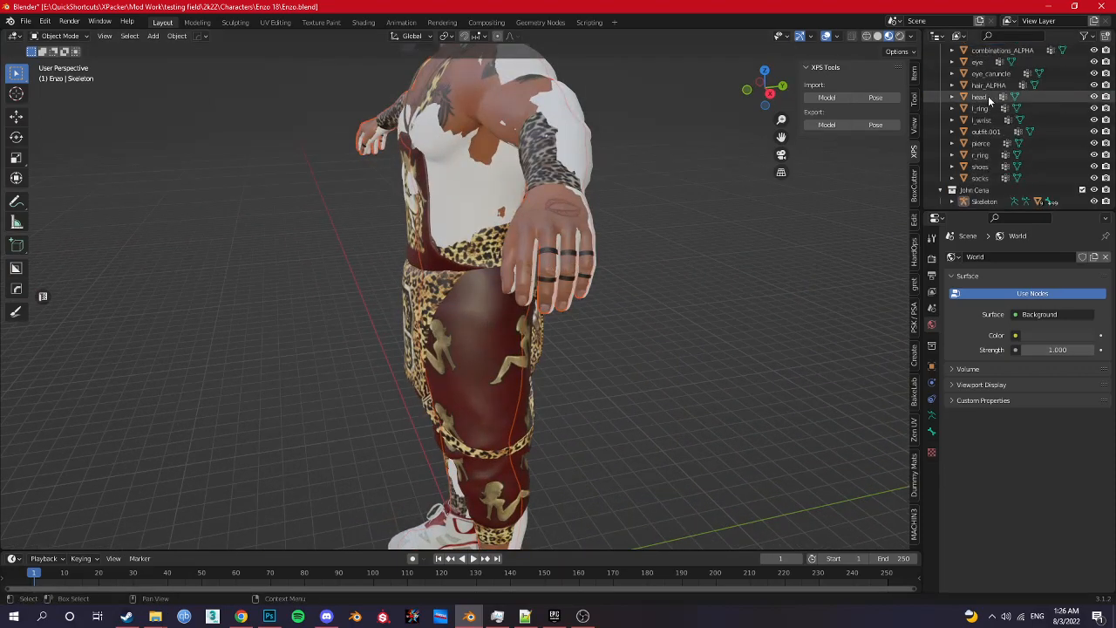
scroll(981, 179, up, 3)
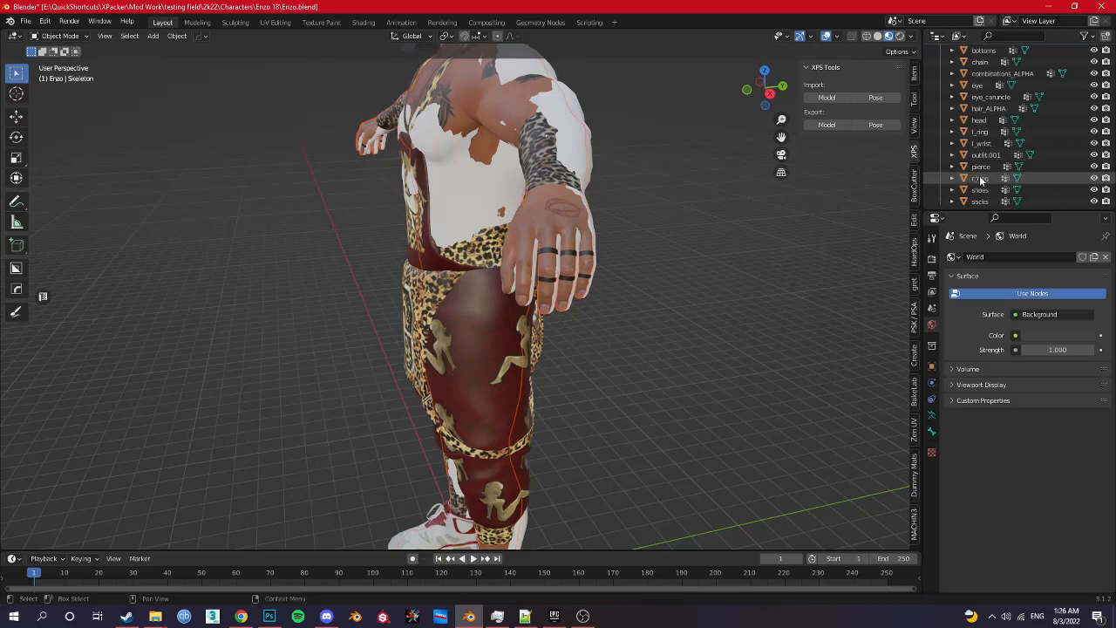
click(982, 85)
scroll(986, 133, down, 2)
scroll(985, 133, down, 1)
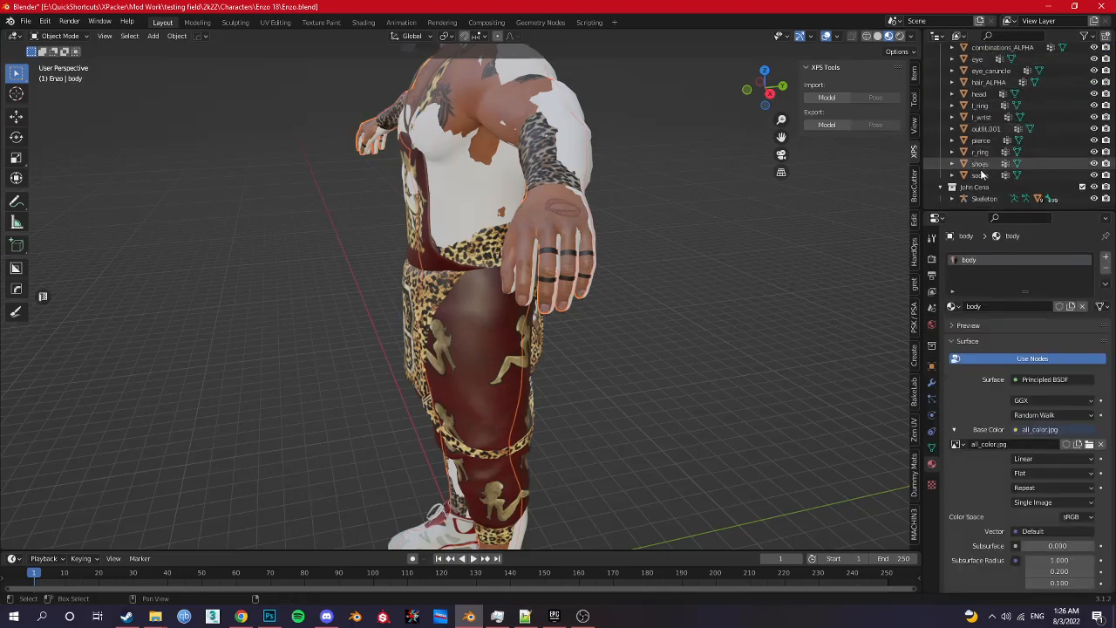
shift+click(982, 175)
key(g)
key(y)
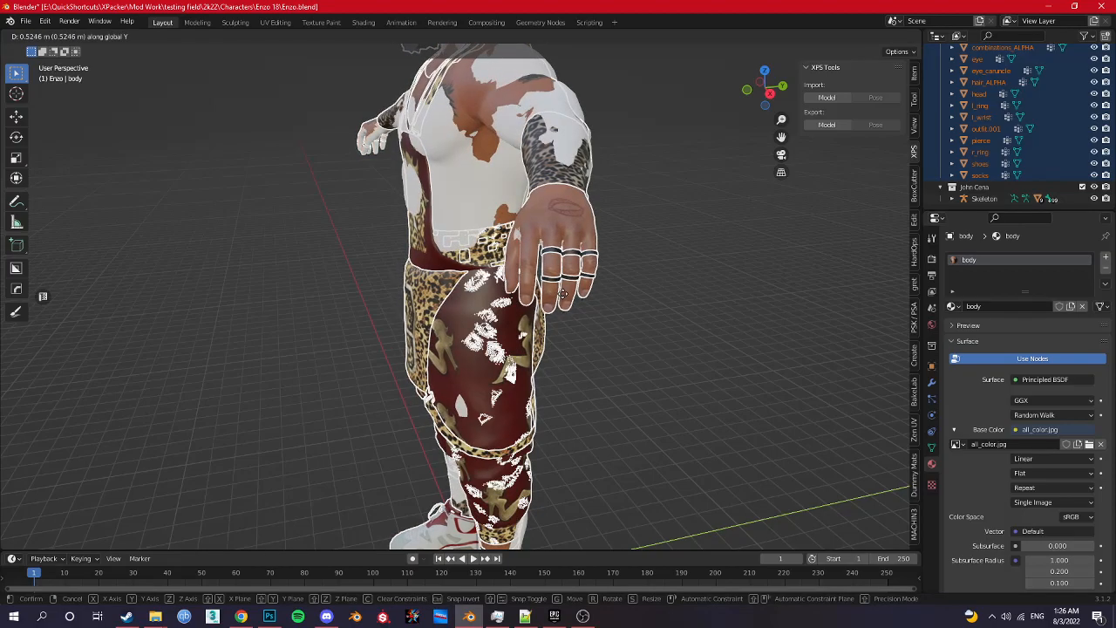
click(559, 294)
Step: Adjust the selected Enzo meshes' position along the Y axis once more against the imported model
middle_drag(559, 293, 487, 334)
key(g)
key(y)
click(623, 302)
Step: Create a new collection directly under the Scene Collection and name it Export
scroll(520, 251, up, 3)
scroll(1027, 142, up, 3)
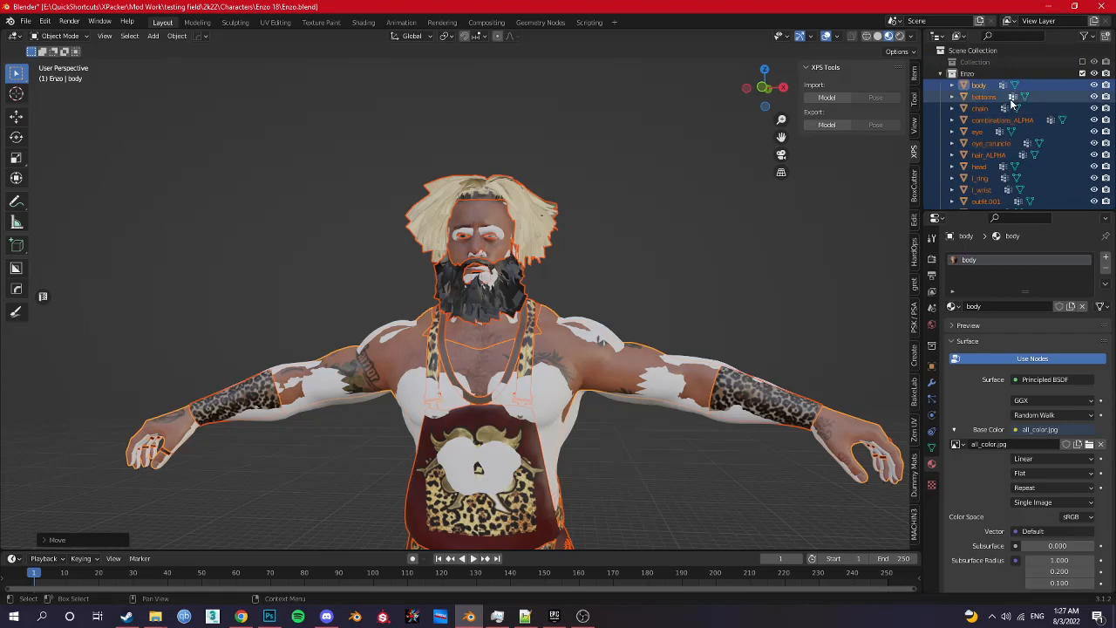
right_click(984, 50)
click(984, 48)
scroll(1006, 140, down, 3)
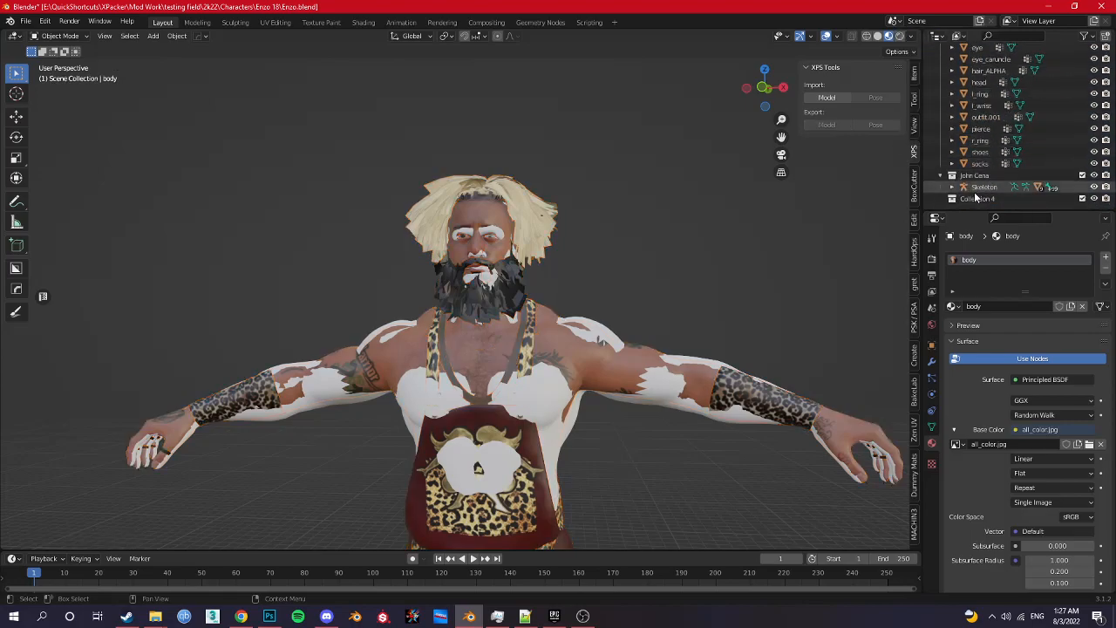
double_click(977, 198)
text(Expor)
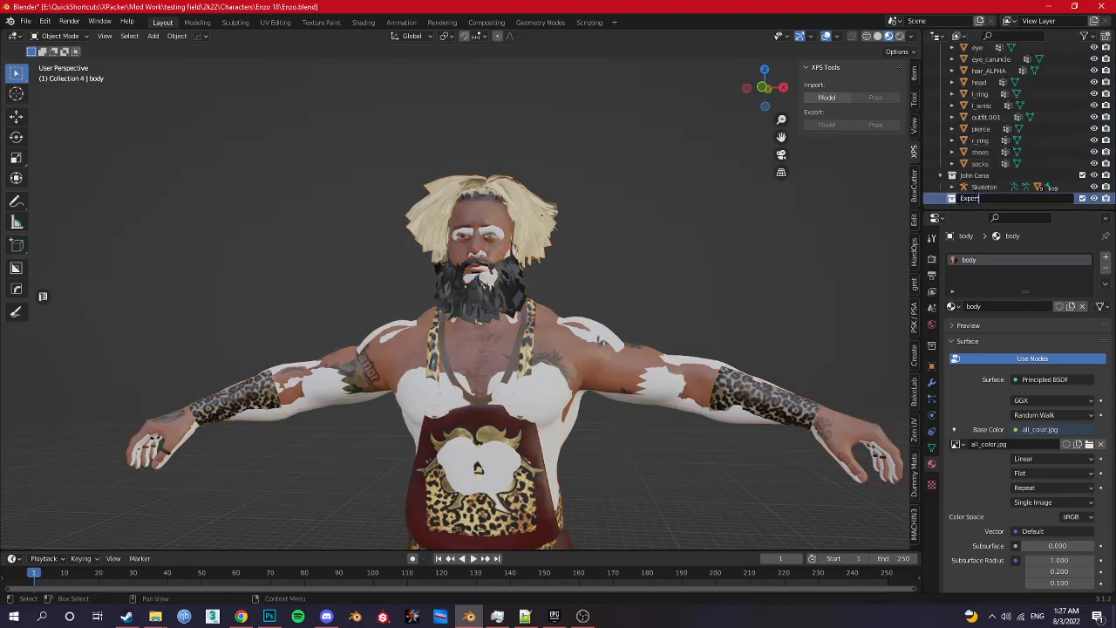
text(t)
key(Return)
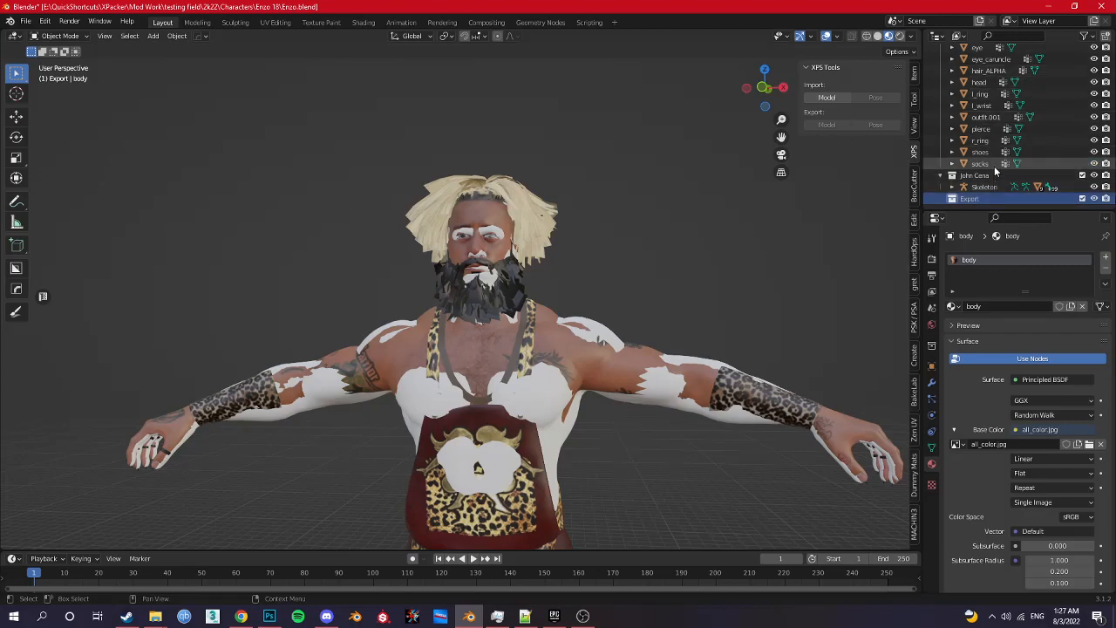
Step: Create a nested collection inside Export and name it Basemod
right_click(982, 195)
click(974, 195)
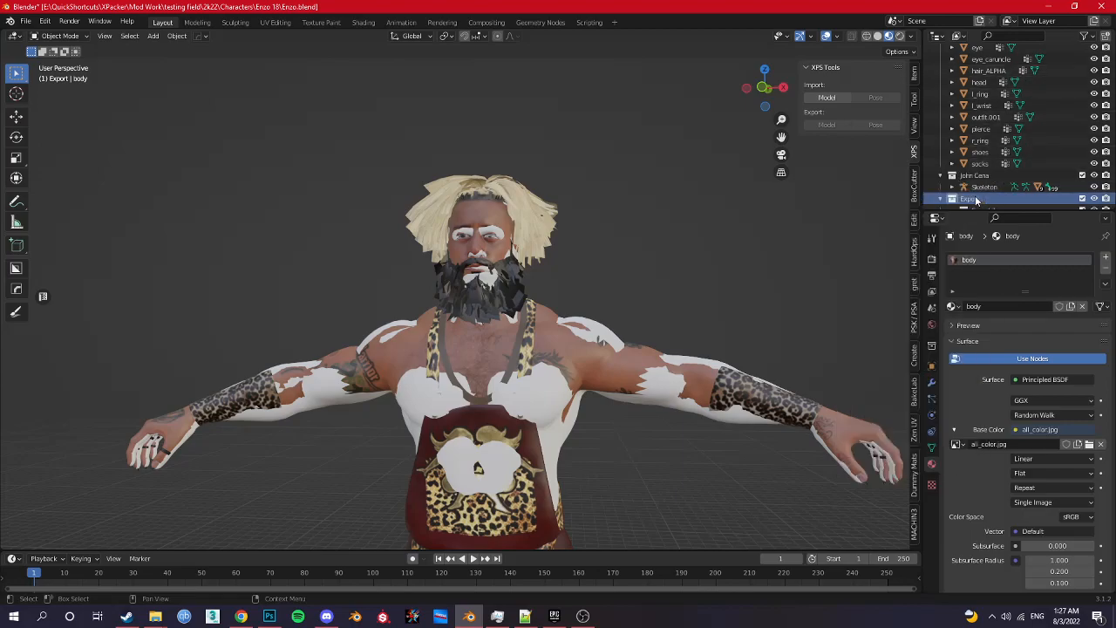
double_click(977, 198)
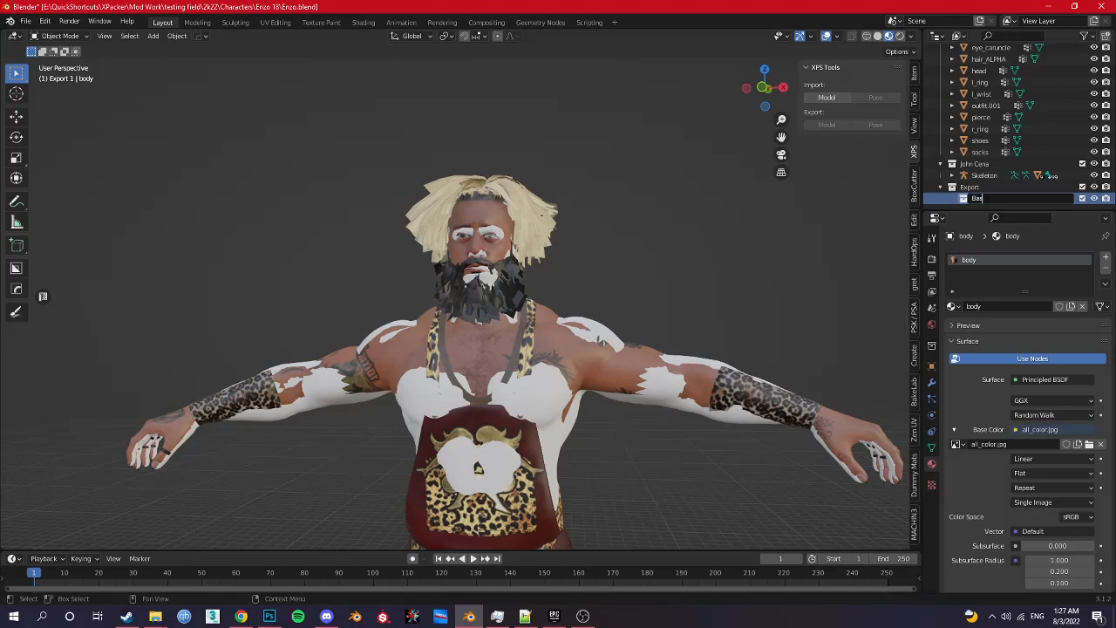
text(Basemod)
key(Return)
Step: Add a second nested collection inside Export and name it Gear
click(968, 188)
right_click(968, 190)
click(968, 190)
double_click(1001, 200)
text(Gear)
key(Return)
scroll(995, 148, up, 5)
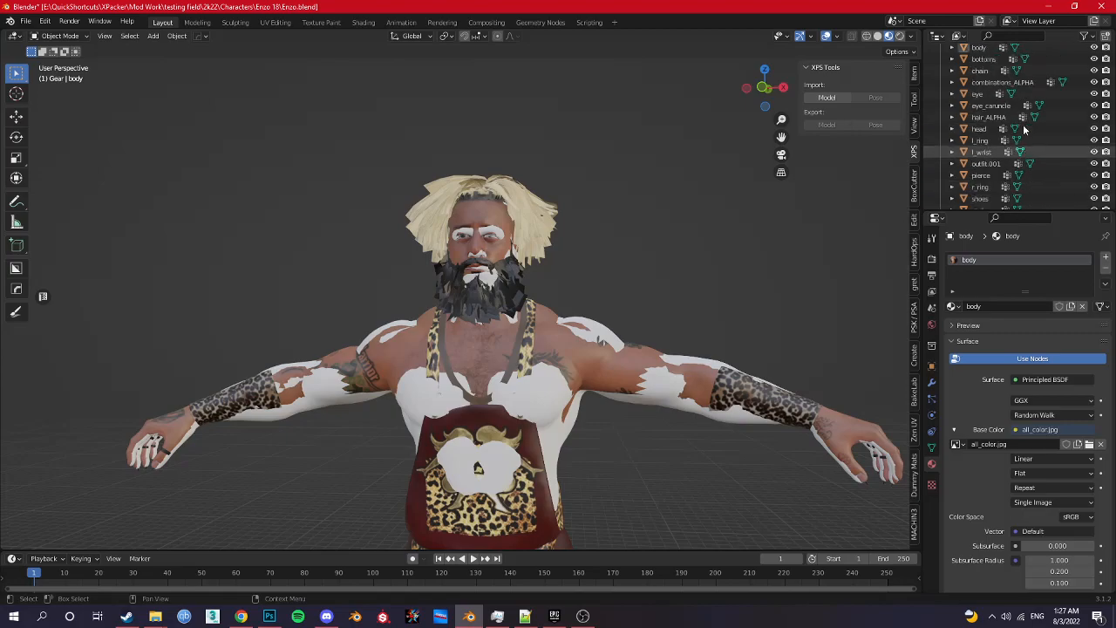
Step: Move the body, eye, eye_caruncle and head meshes from the Enzo collection into the Basemodel collection
click(980, 86)
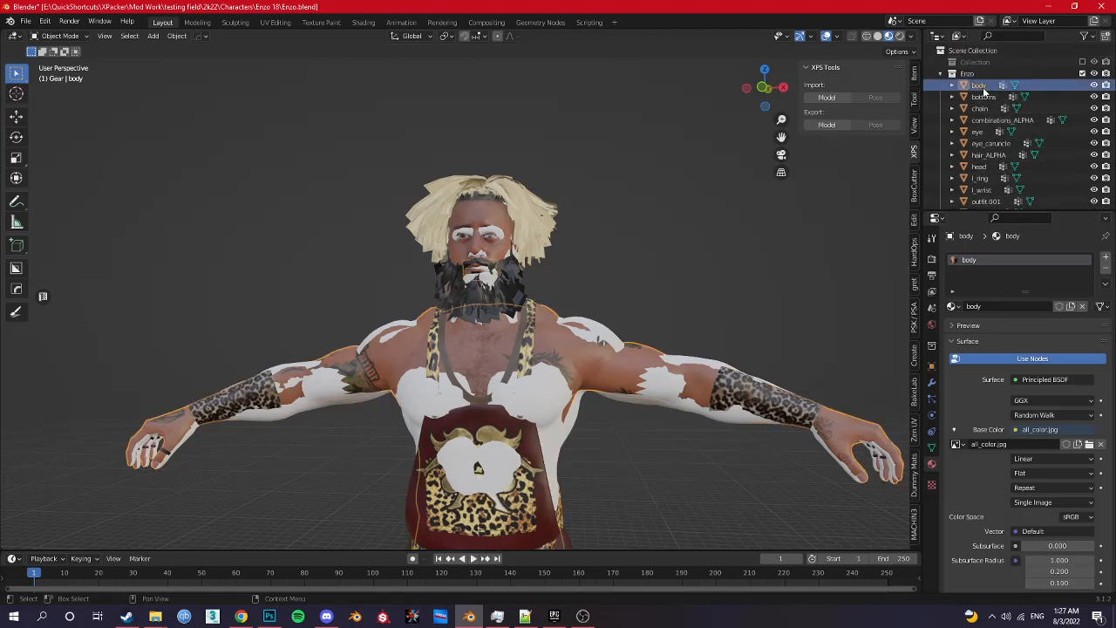
ctrl+click(978, 131)
ctrl+click(989, 142)
scroll(989, 139, down, 1)
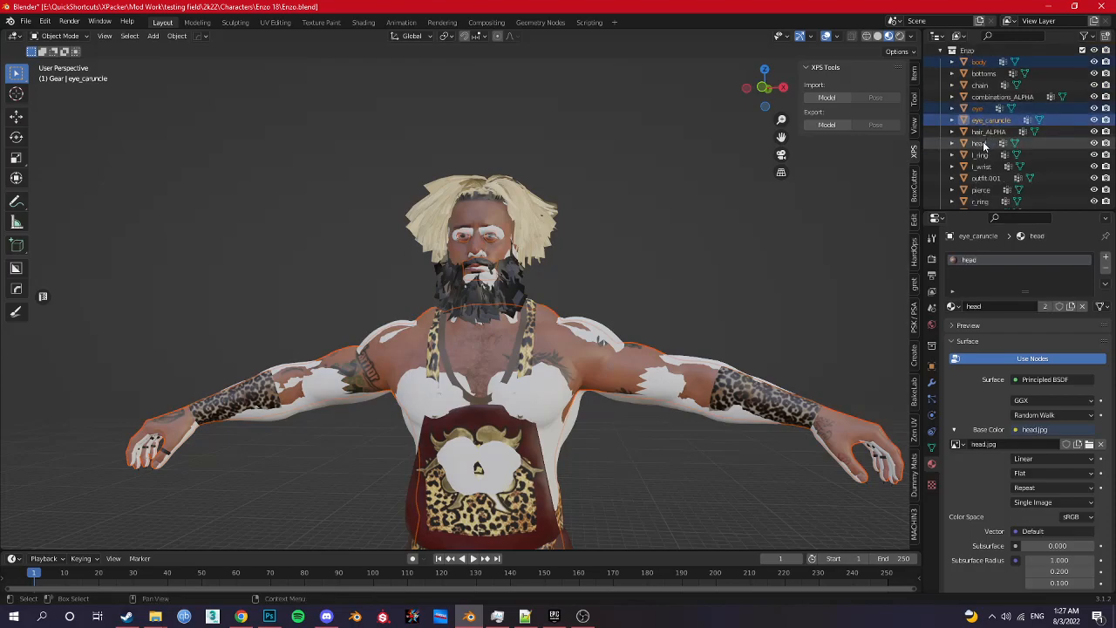
ctrl+click(981, 145)
drag(982, 148, 978, 189)
Step: Move all remaining Enzo meshes, from bottoms through socks, into the Gear collection
scroll(986, 152, up, 2)
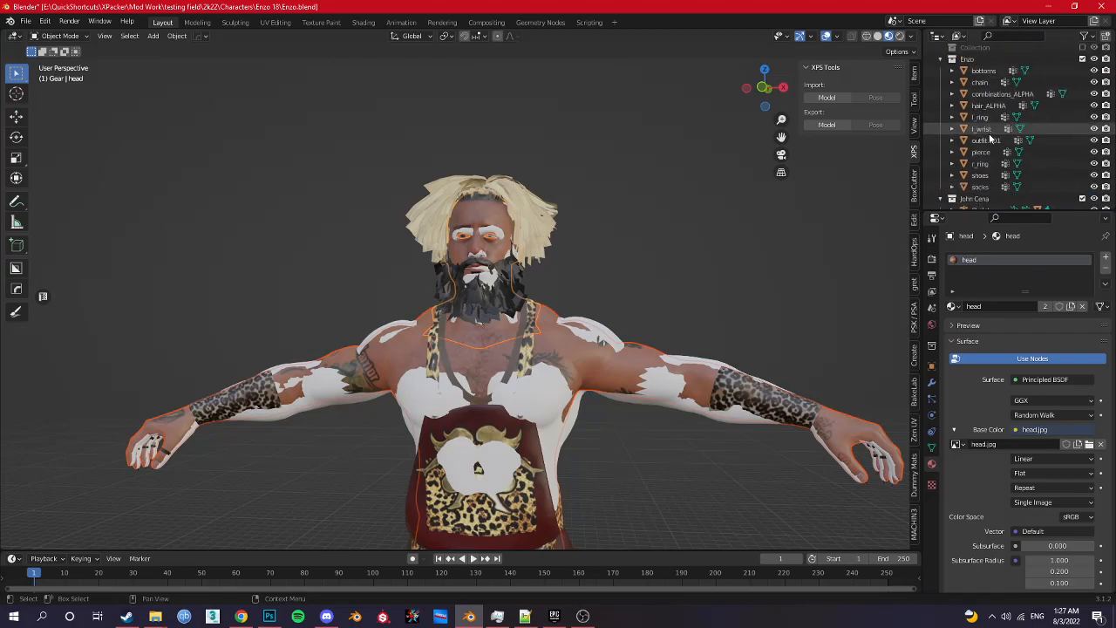
click(984, 72)
shift+click(986, 189)
scroll(990, 157, down, 4)
drag(984, 80, 982, 197)
Step: Move the Skeleton armature from the John Cena collection directly into the Export collection
click(981, 97)
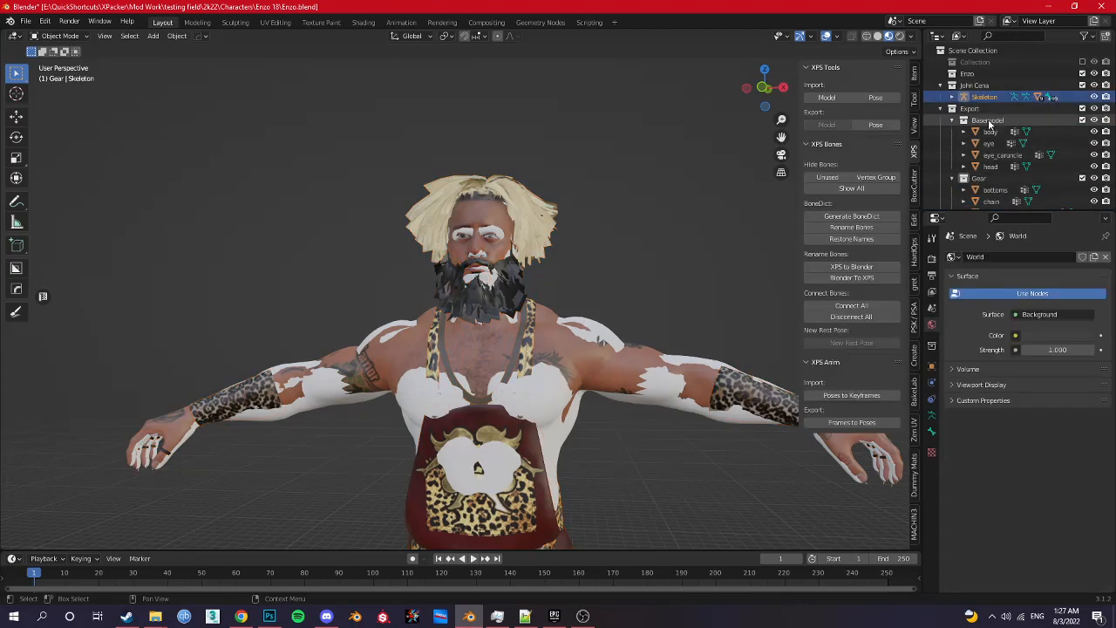
drag(988, 99, 986, 110)
scroll(990, 174, down, 6)
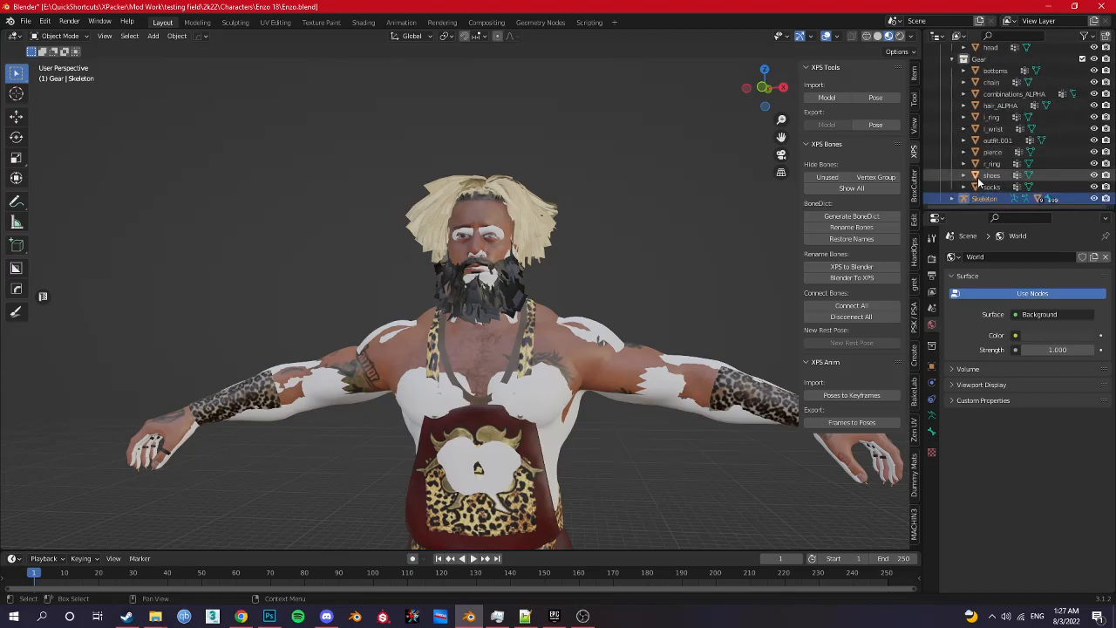
Step: Isolate the Default_Material mesh in the John Cena collection to check it, rename it body, and leave the isolated view
scroll(976, 195, up, 5)
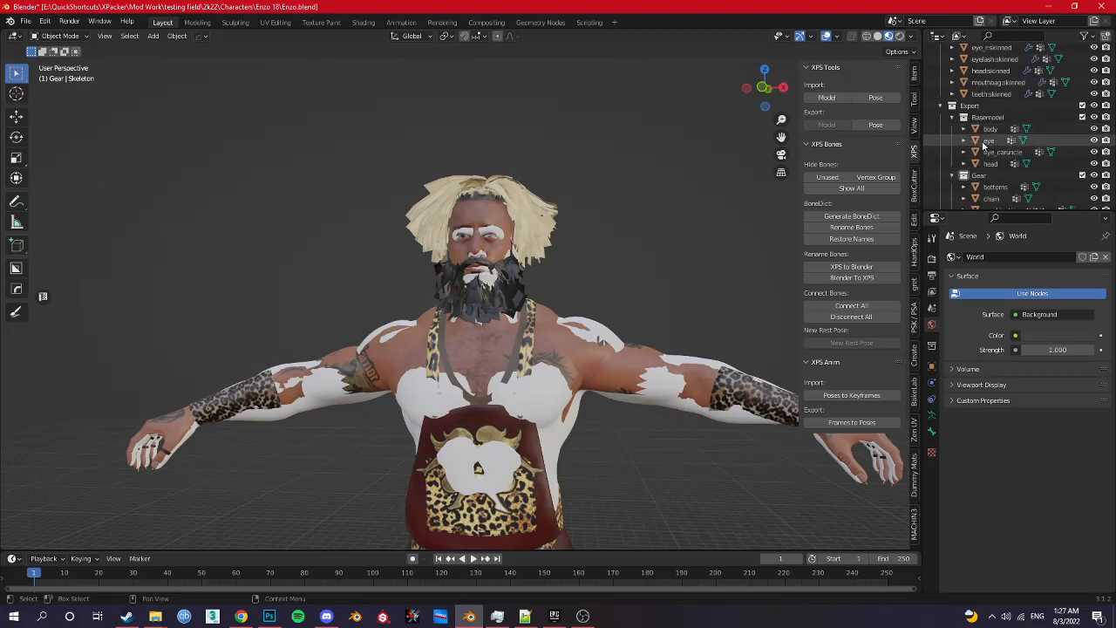
scroll(983, 148, up, 6)
middle_drag(517, 282, 592, 221)
middle_drag(506, 343, 575, 334)
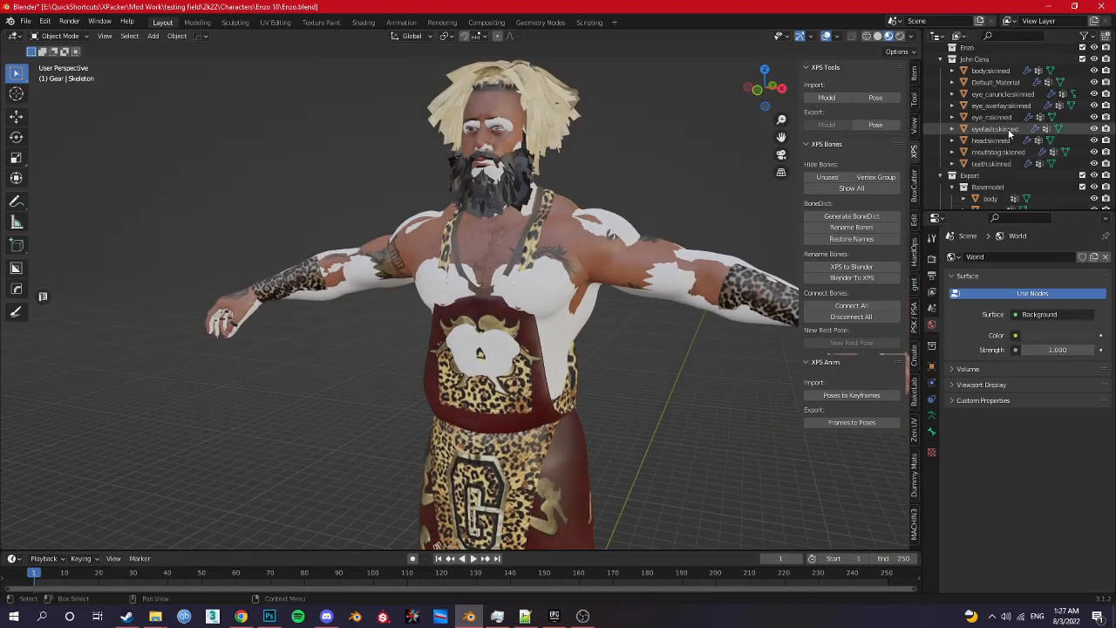
click(990, 81)
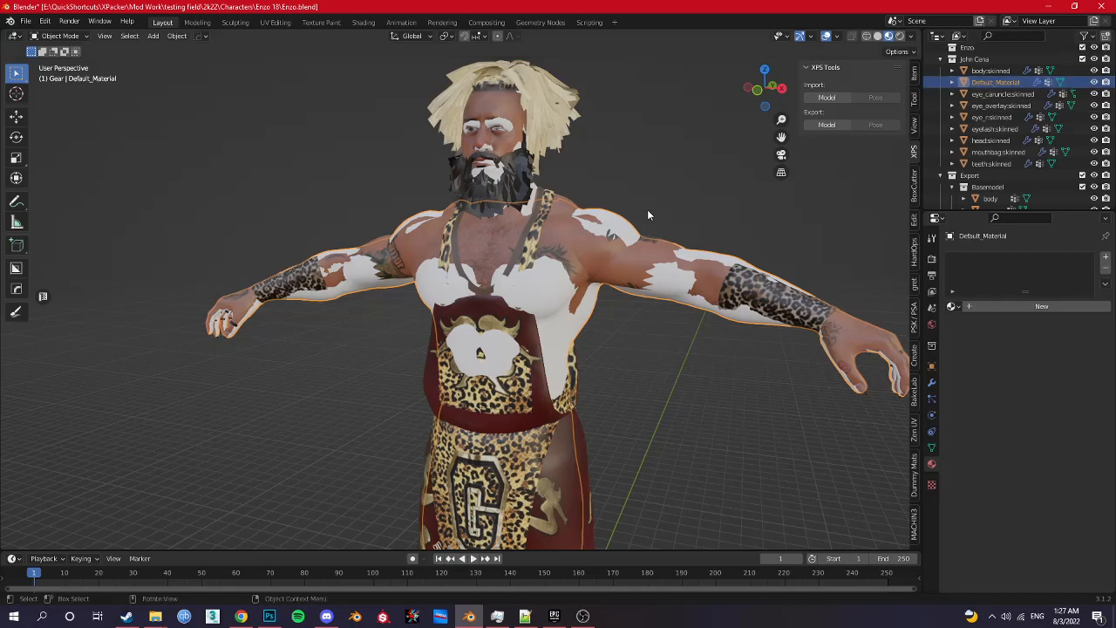
key(KP_Divide)
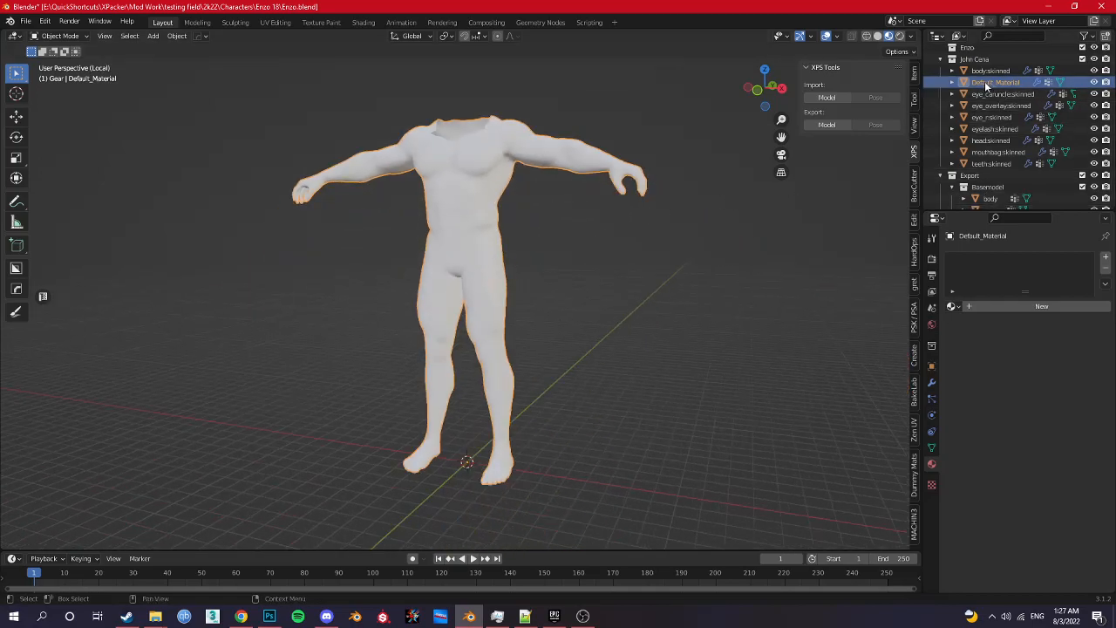
double_click(1009, 82)
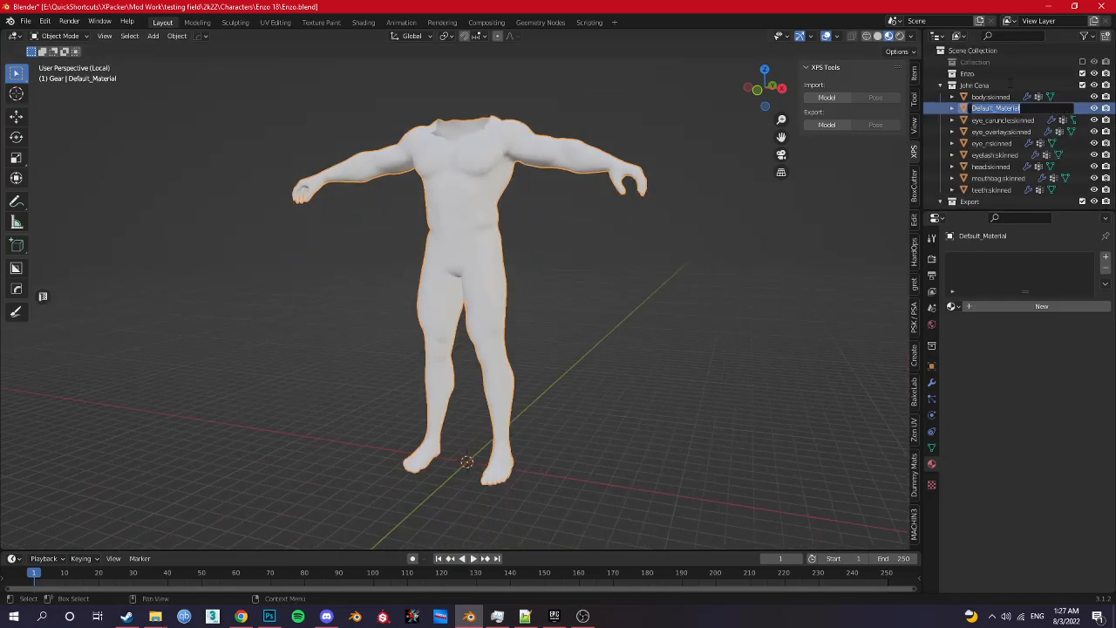
text(body)
key(Return)
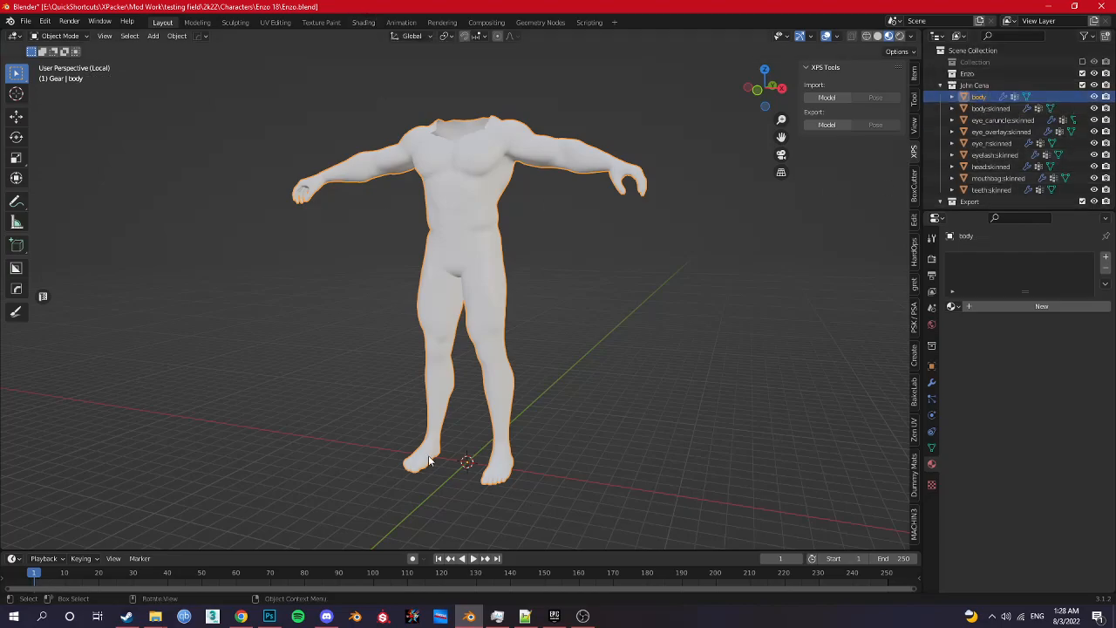
key(KP_Divide)
Step: Join the head:skinned mesh into the John Cena body mesh and isolate the combined mesh
ctrl+click(991, 166)
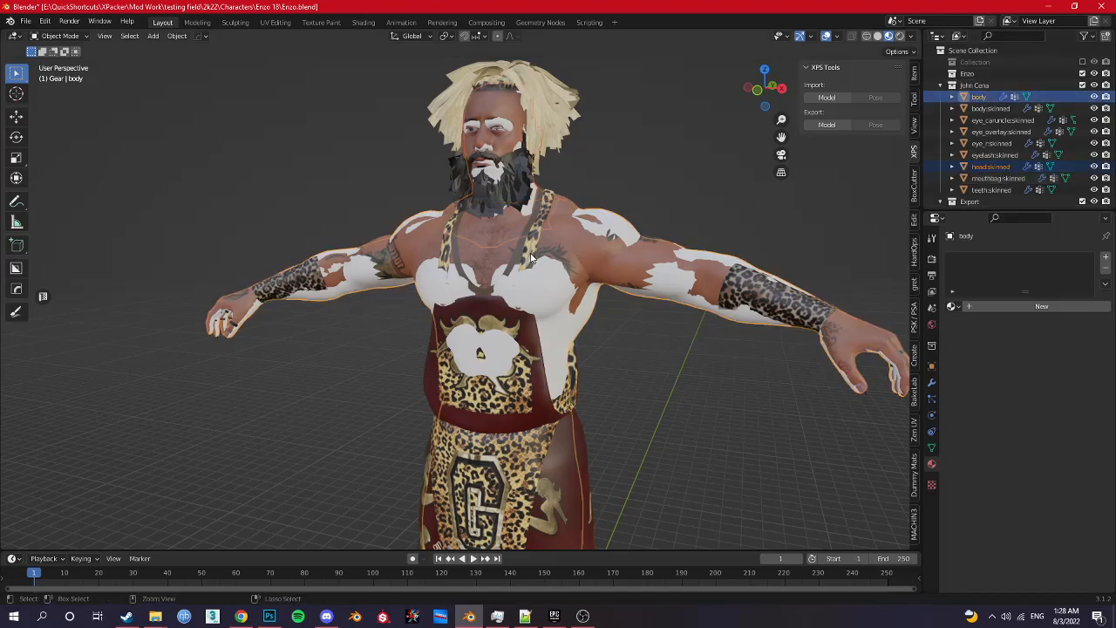
key(ctrl+j)
key(KP_Divide)
Step: Examine the combined body's J_Chest vertex group in Weight Paint mode from both sides, returning to Object Mode
scroll(539, 250, up, 4)
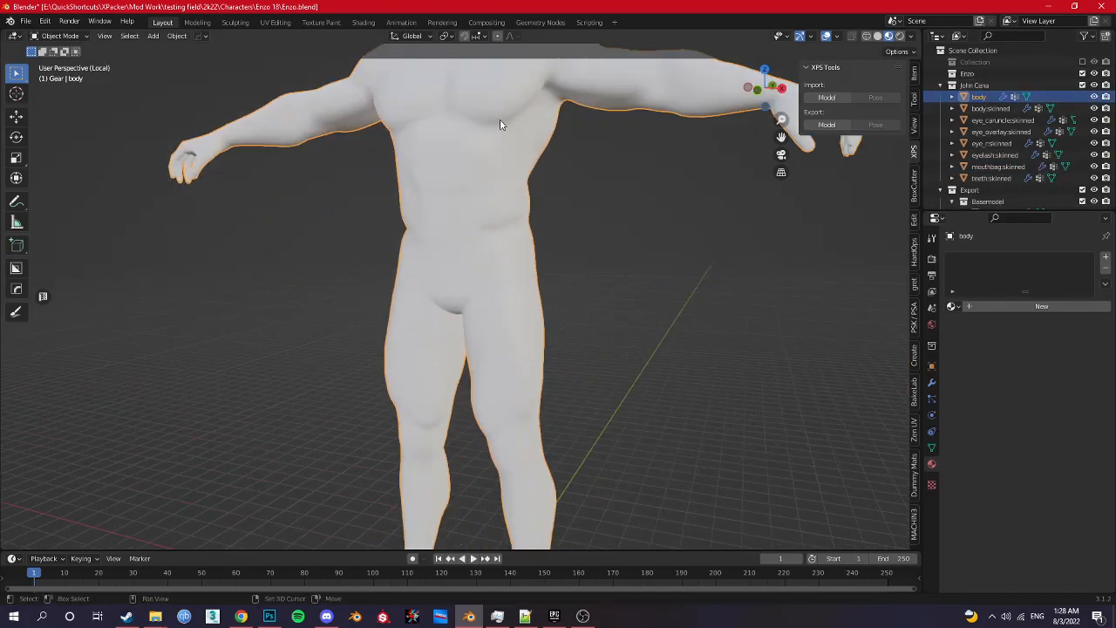
shift+middle_drag(500, 119, 512, 376)
scroll(512, 376, up, 2)
scroll(512, 380, up, 1)
key(Tab)
key(Tab)
key(ctrl+Tab)
click(476, 300)
shift+right_click(532, 360)
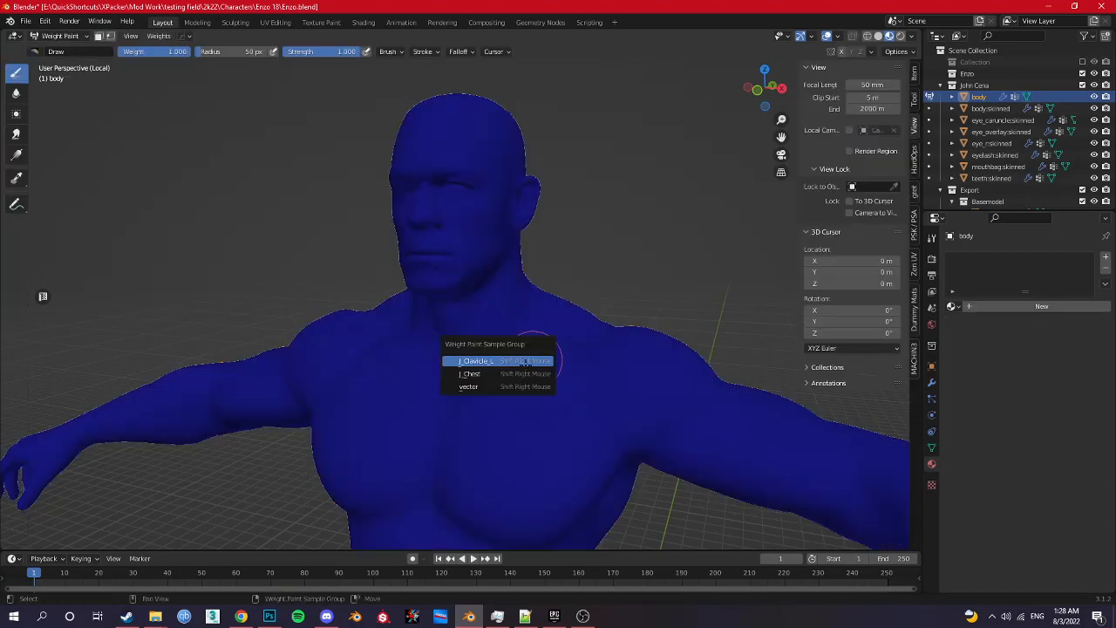
click(488, 373)
middle_drag(492, 366, 376, 334)
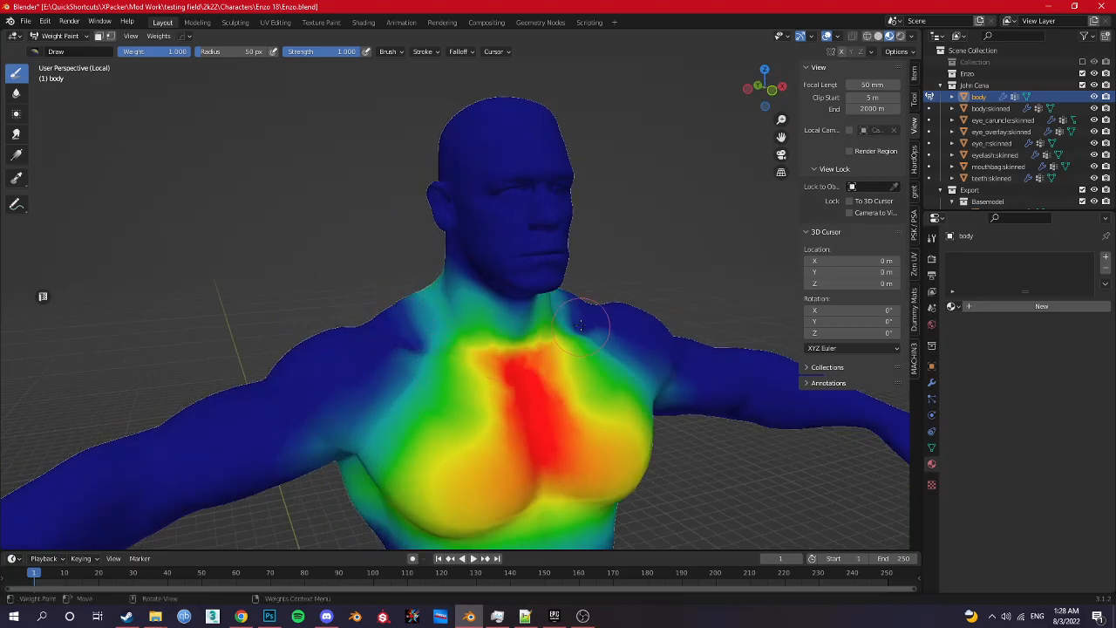
middle_drag(393, 331, 479, 354)
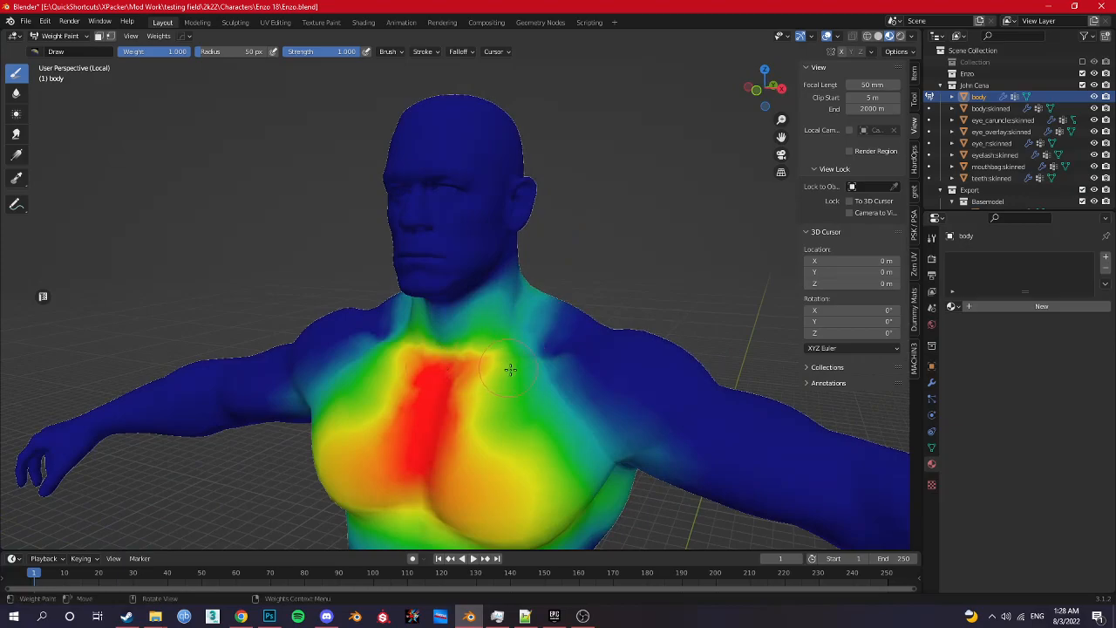
key(ctrl+Tab)
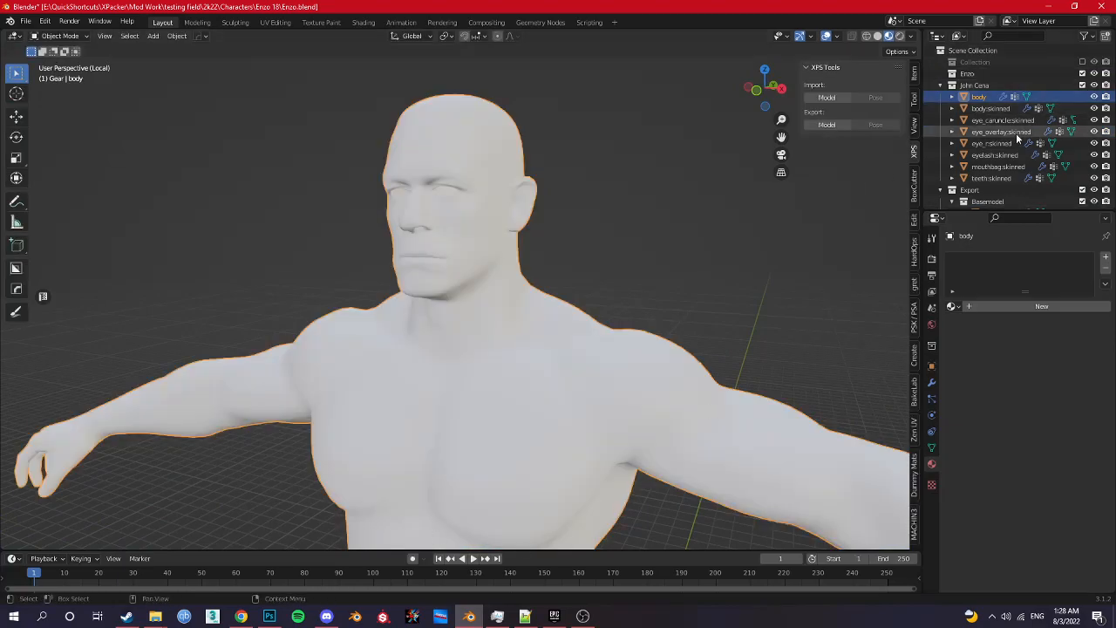
Step: Hide the John Cena meshes from body:skinned through teeth:skinned, leave the isolated view and save the file
click(978, 108)
shift+click(992, 179)
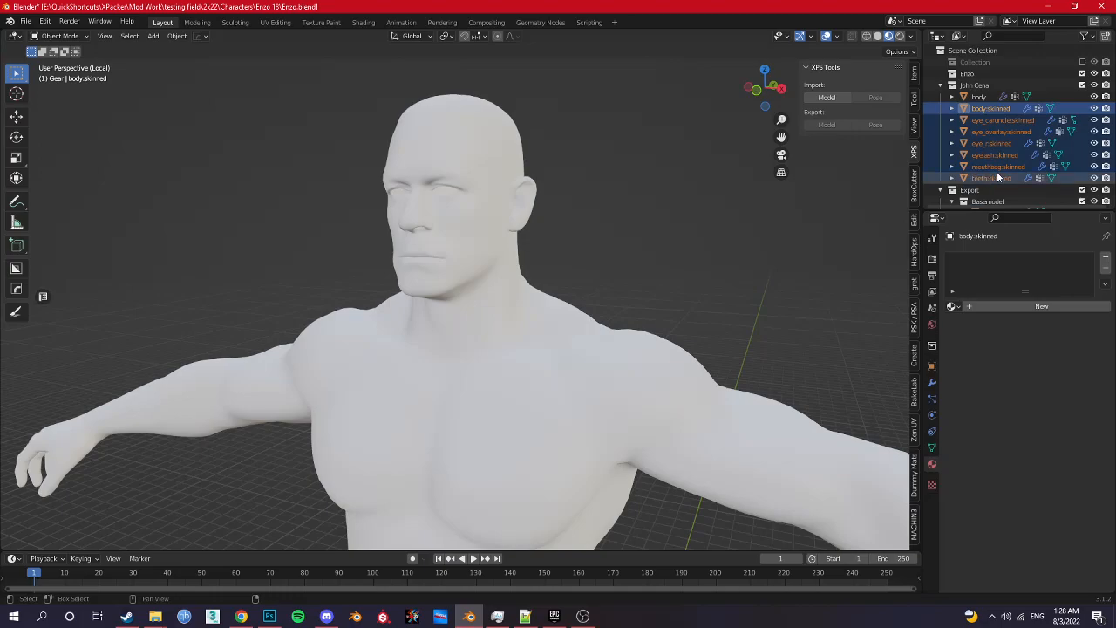
click(1093, 108)
drag(1093, 127, 1093, 178)
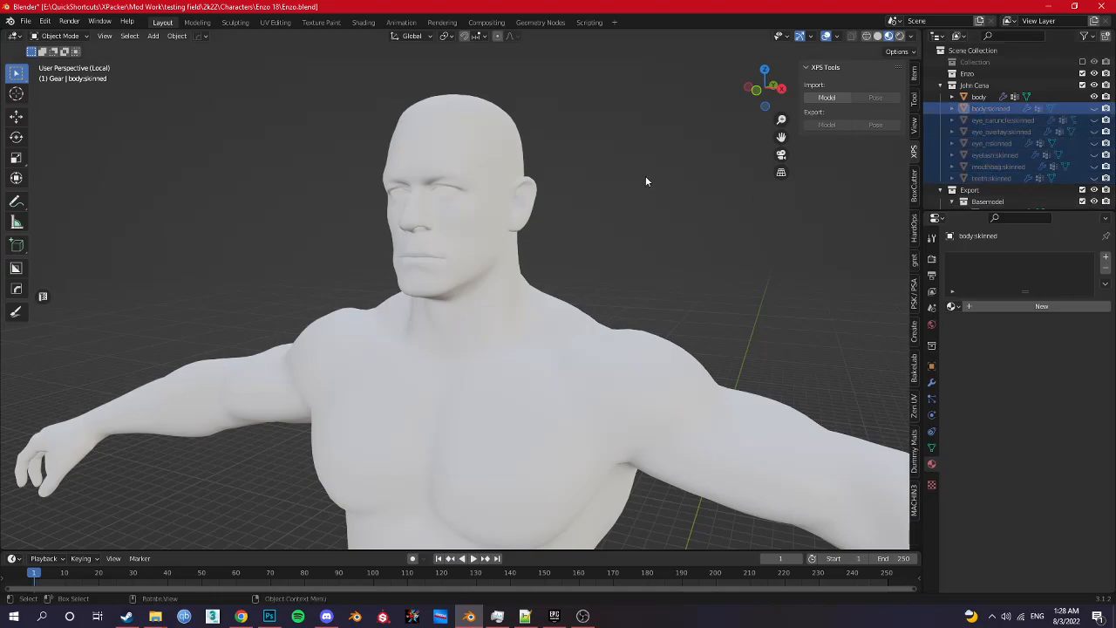
key(KP_Divide)
scroll(1030, 128, down, 4)
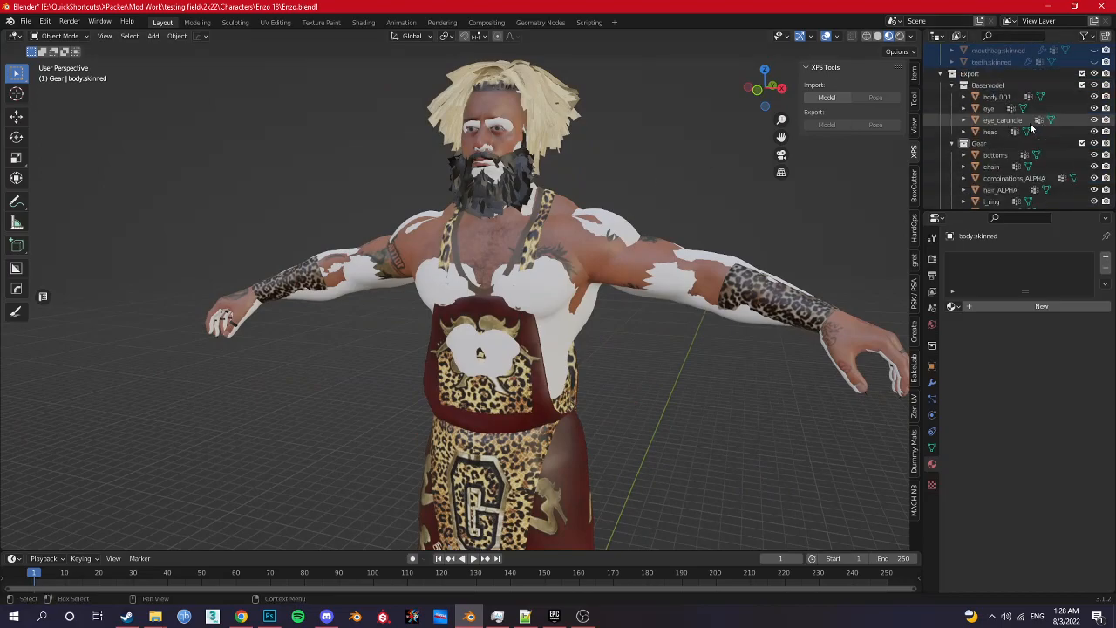
scroll(1030, 128, up, 3)
key(ctrl+s)
Step: Apply the object transforms on all Enzo meshes in the Basemodel and Gear collections, including location and rotation
middle_drag(587, 250, 614, 255)
click(977, 167)
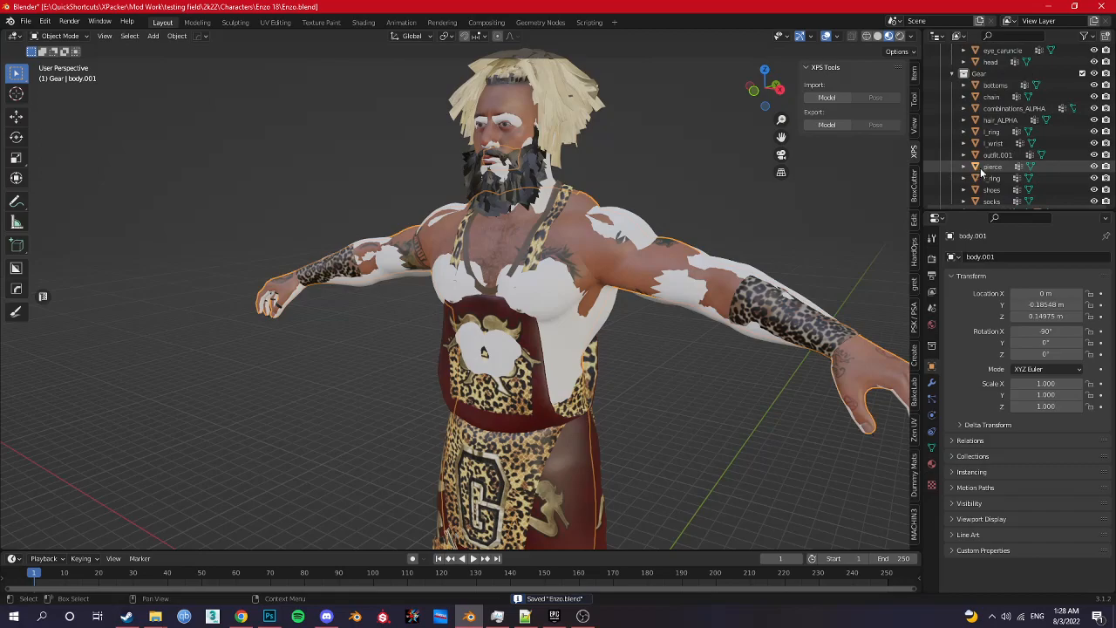
scroll(980, 174, down, 6)
shift+click(991, 187)
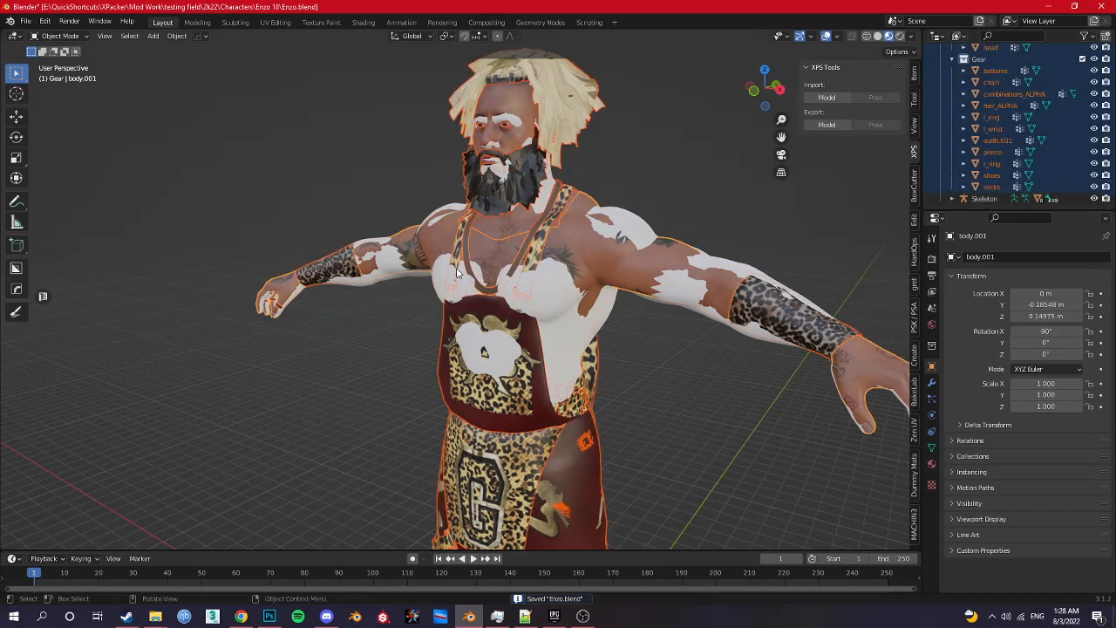
key(ctrl+a)
click(454, 269)
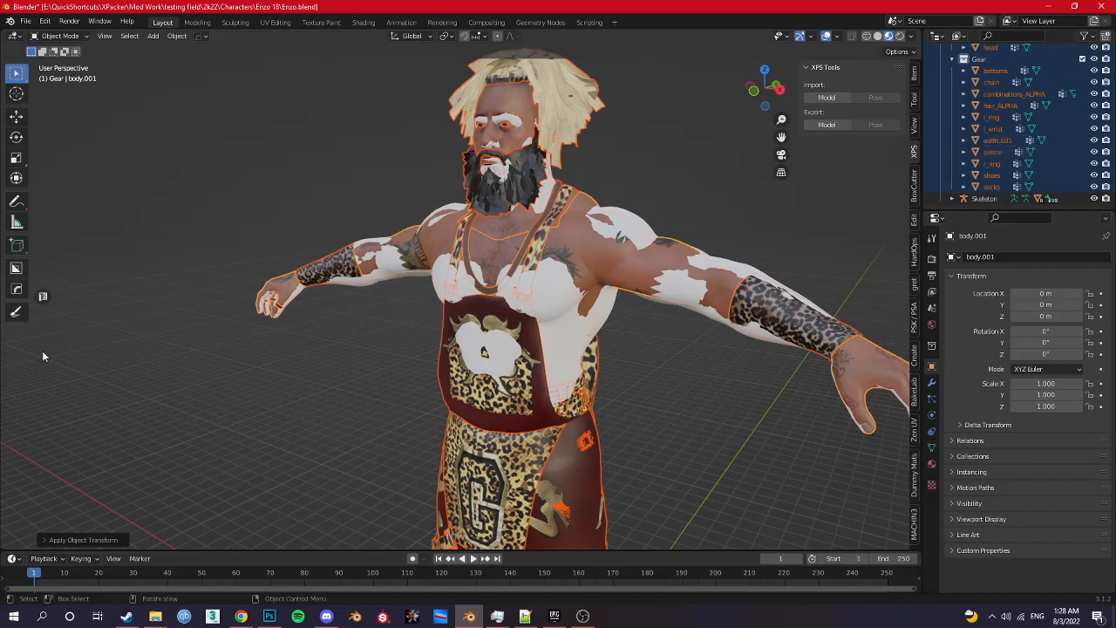
Step: Transfer weights from the John Cena body to Enzo's body.001 mesh in Weight Paint mode
scroll(983, 153, up, 5)
scroll(985, 131, up, 4)
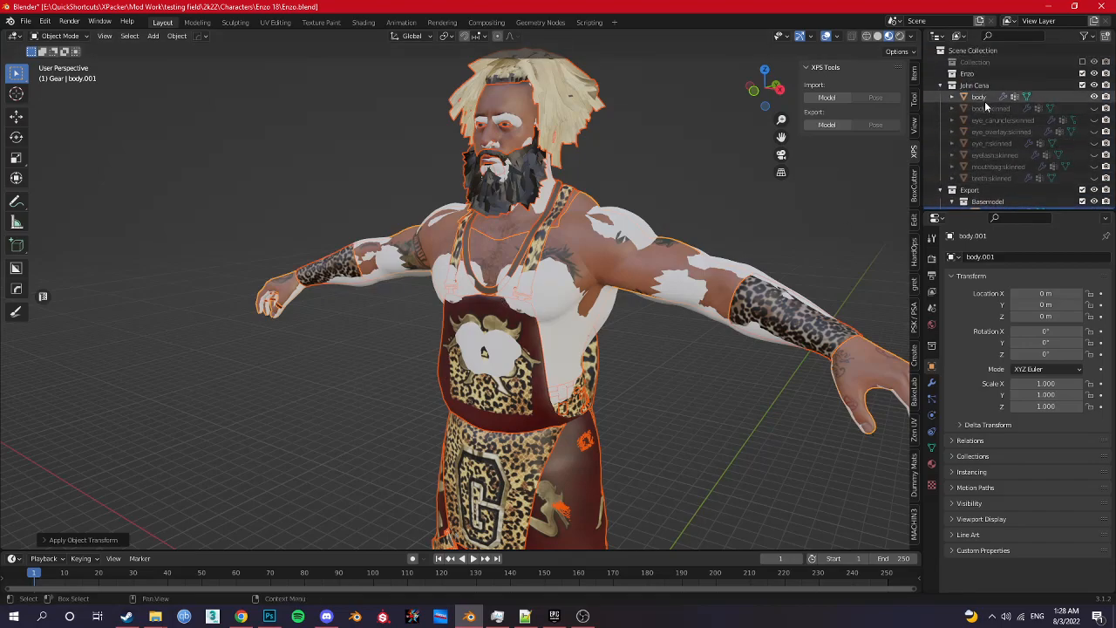
click(984, 101)
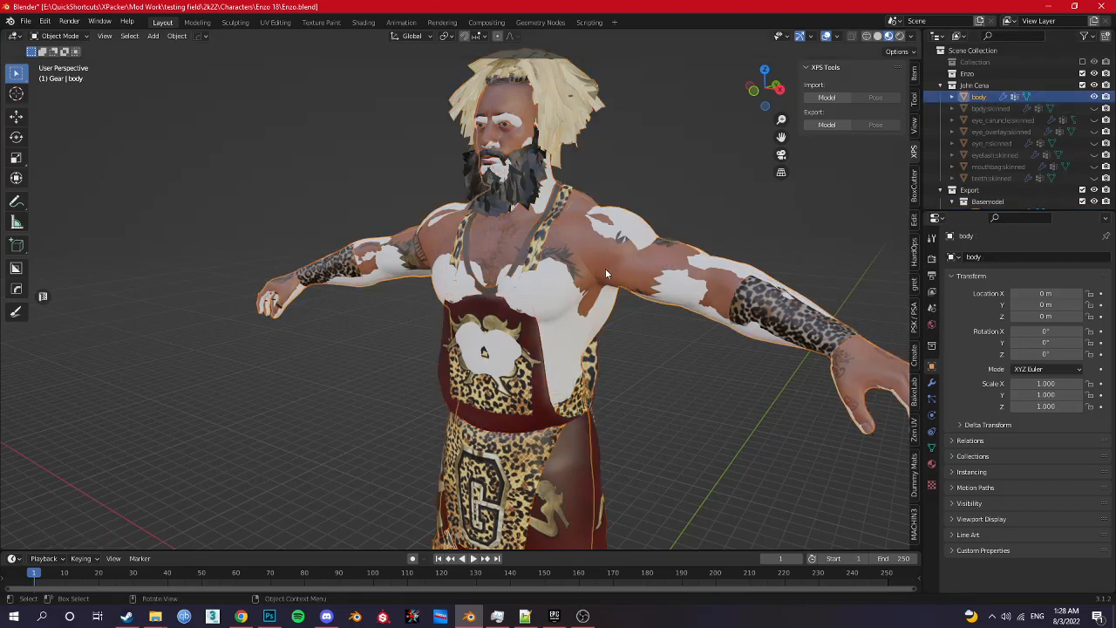
scroll(1001, 167, down, 3)
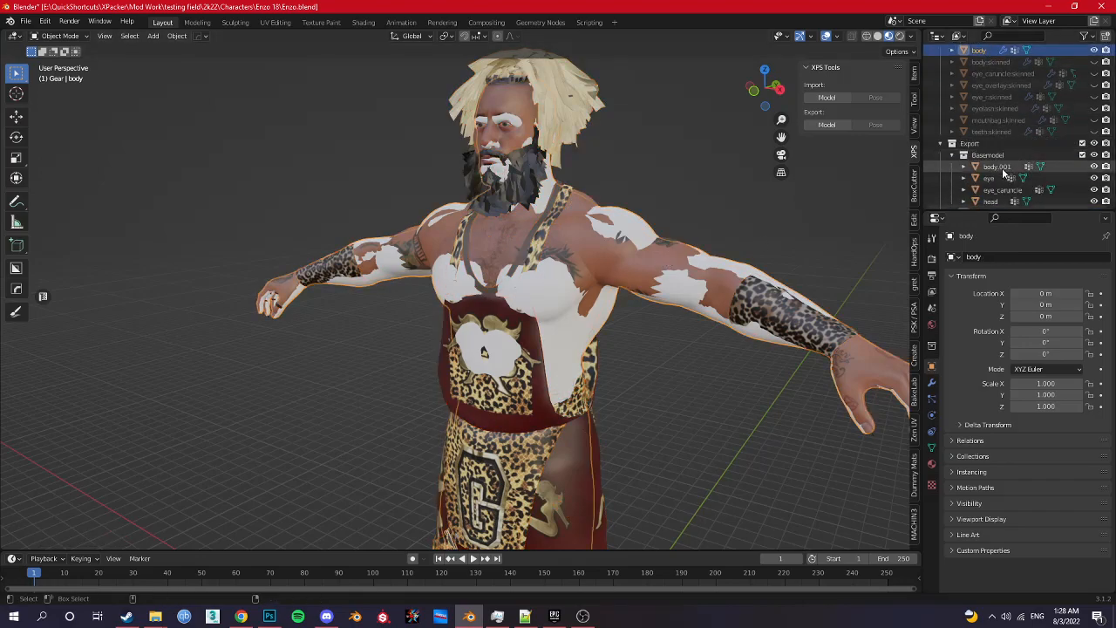
click(1002, 167)
middle_drag(642, 290, 551, 303)
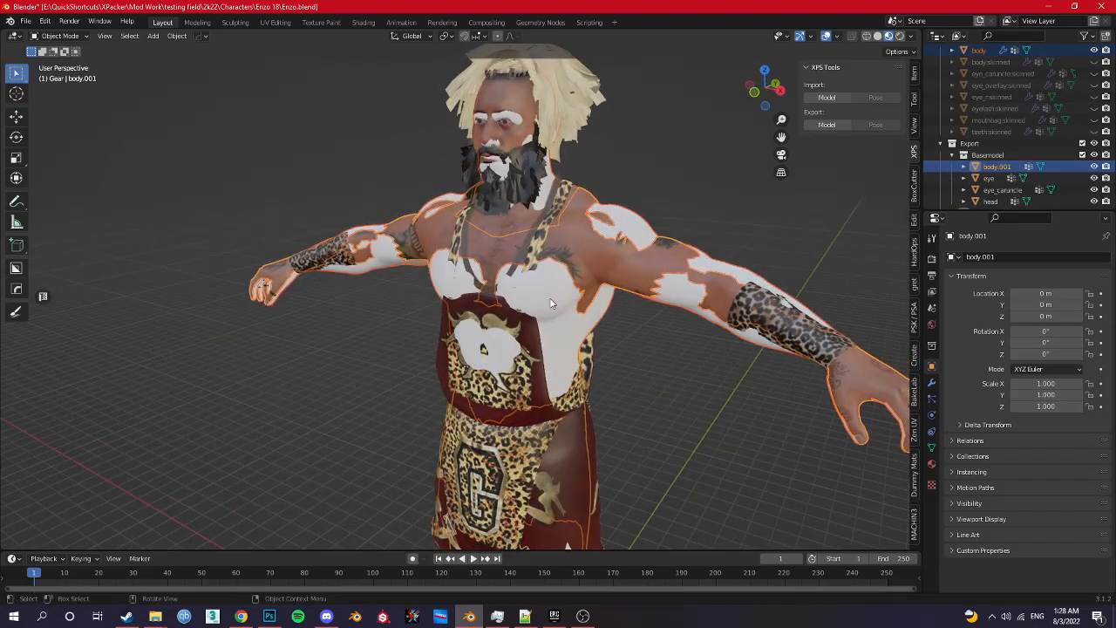
key(ctrl+Tab)
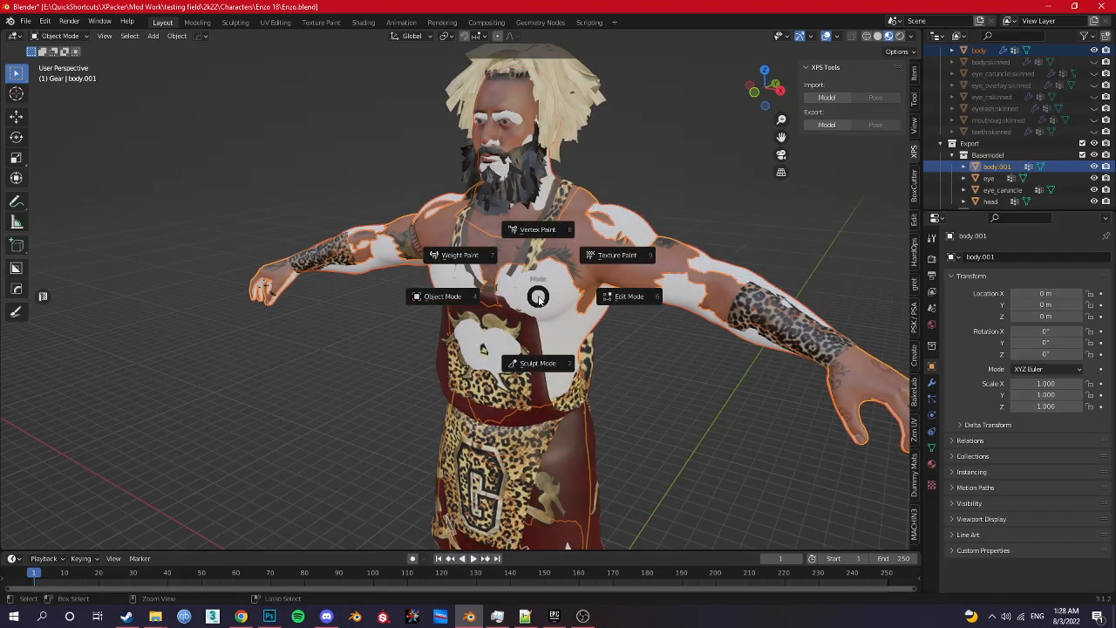
click(436, 244)
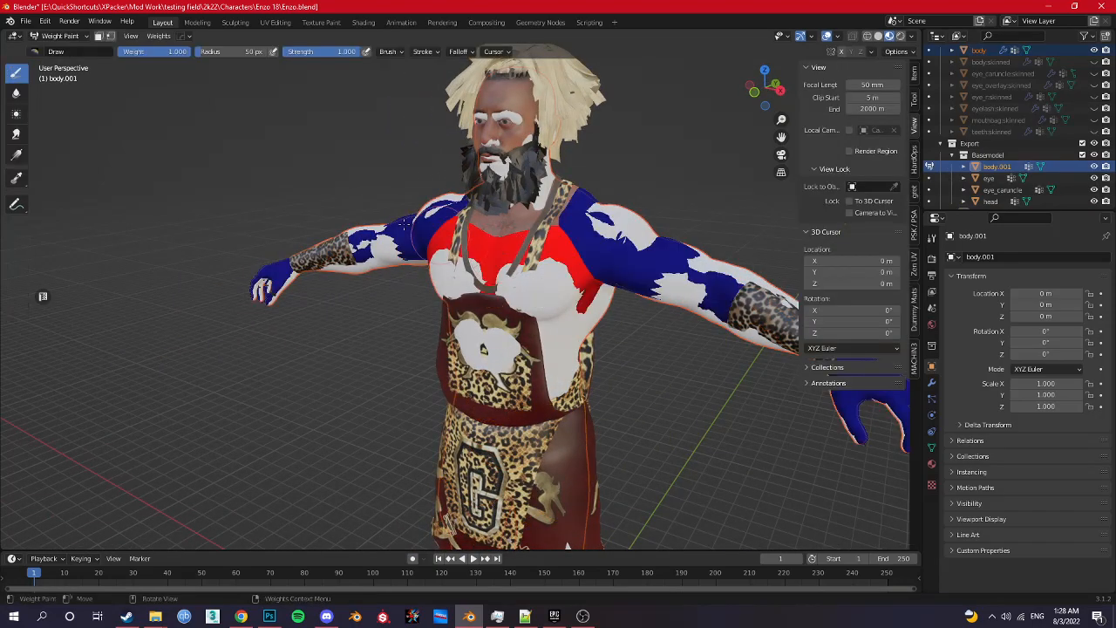
click(159, 37)
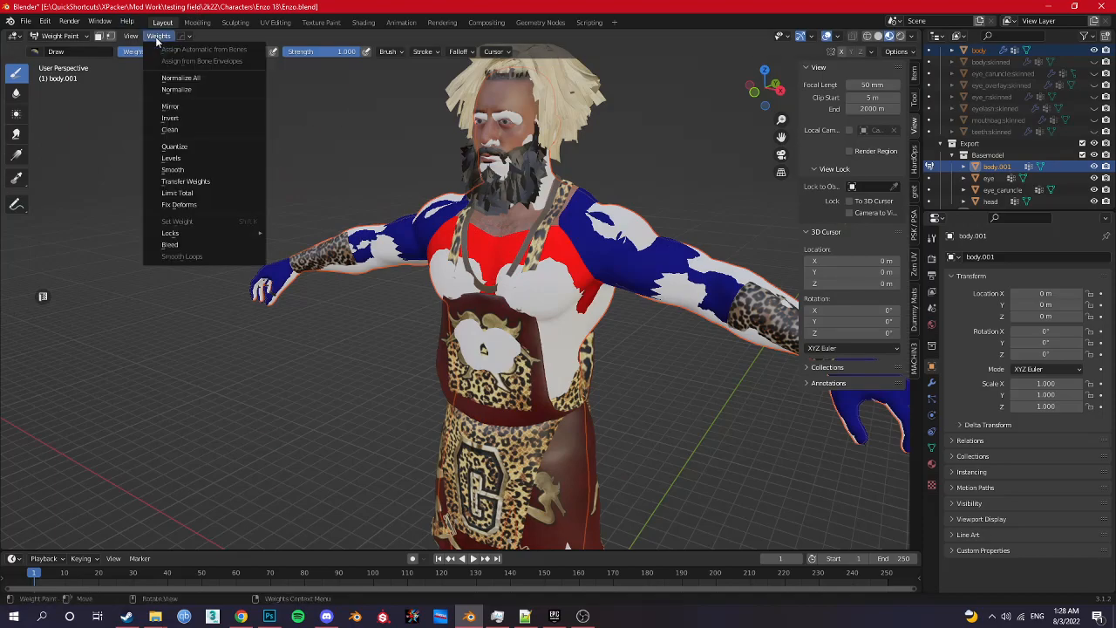
click(158, 179)
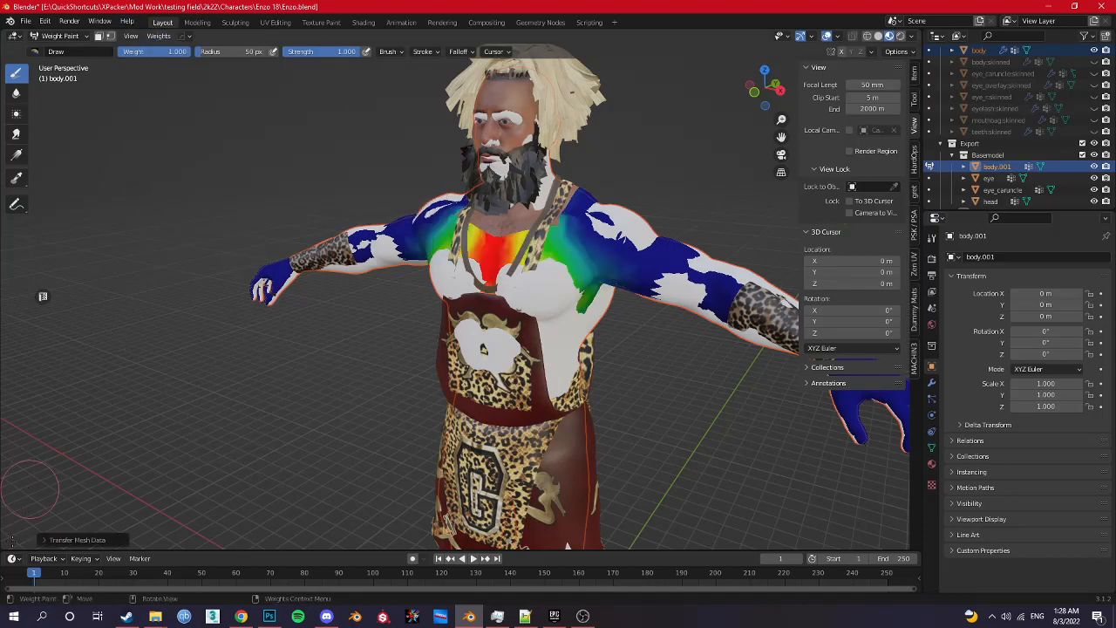
Step: Set the weight transfer's vertex mapping to Nearest Edge Interpolated, source layers to By Name and ray radius to 5 m
click(43, 540)
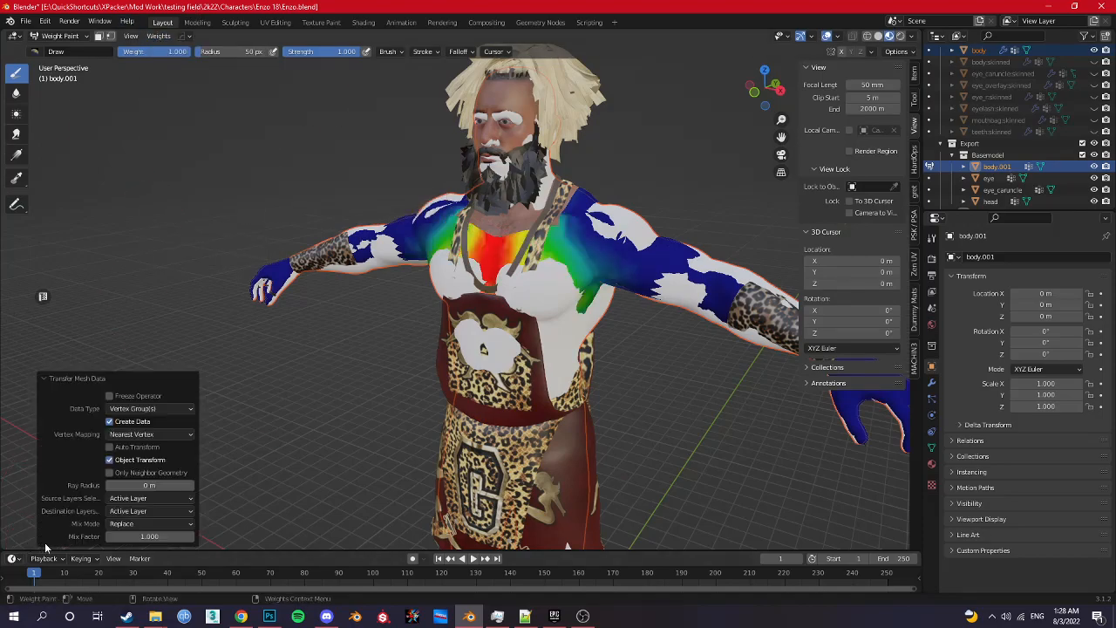
click(132, 434)
click(196, 482)
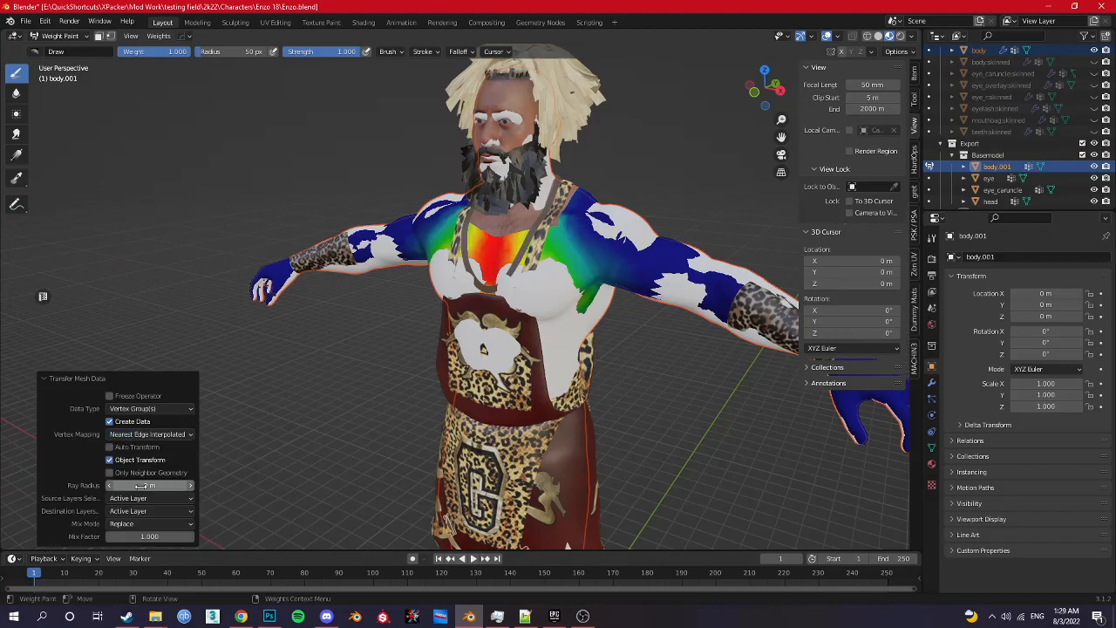
click(142, 499)
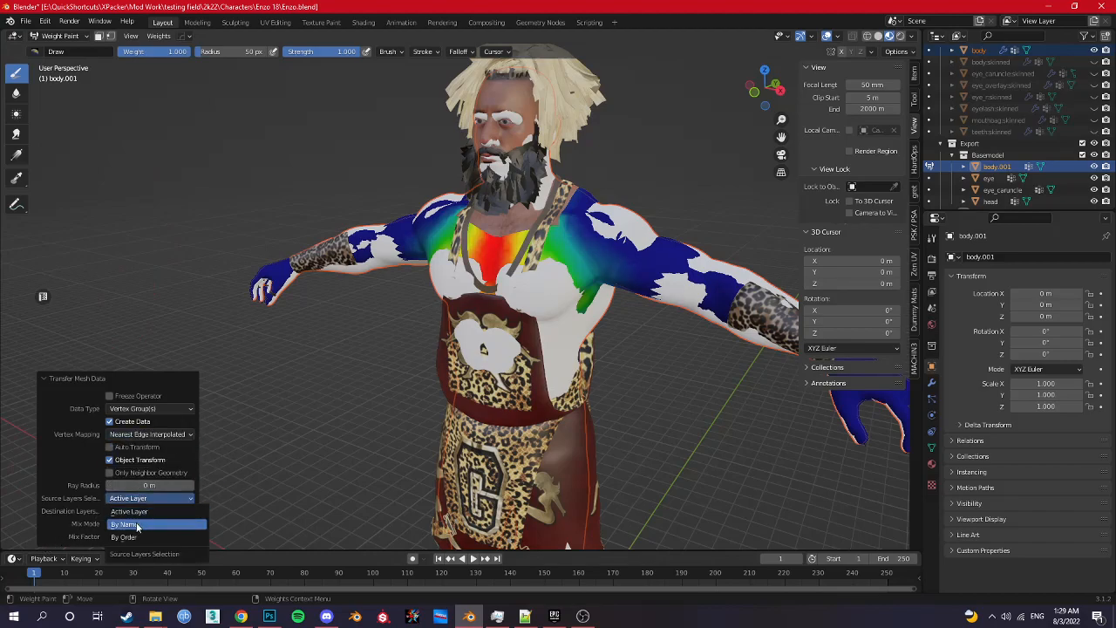
click(122, 523)
click(132, 484)
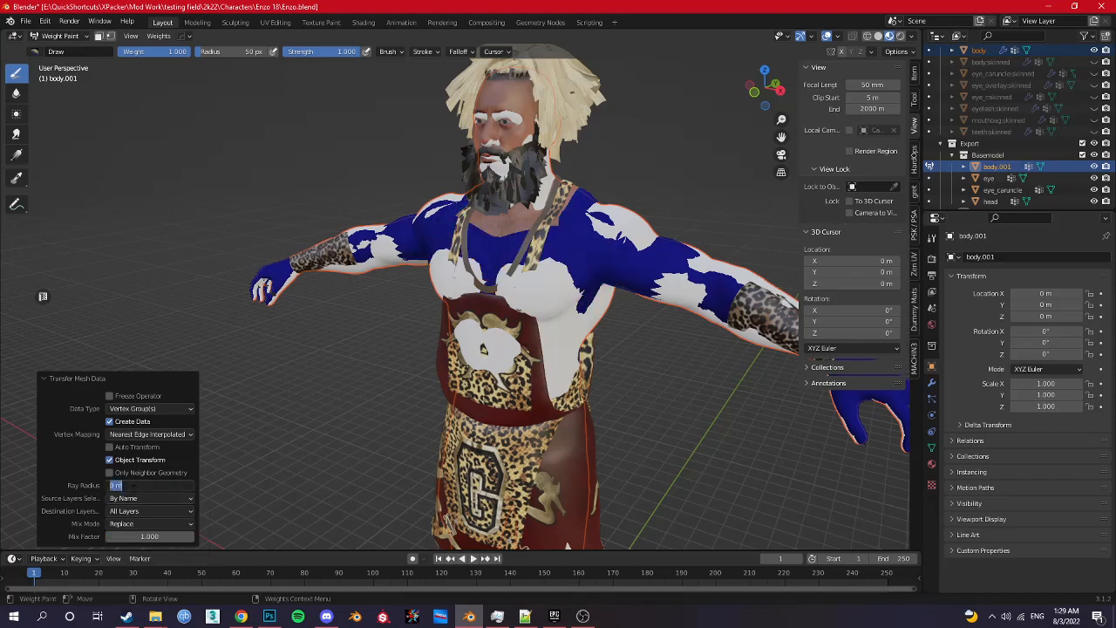
text(5)
key(Return)
middle_drag(488, 300, 497, 314)
scroll(602, 270, up, 1)
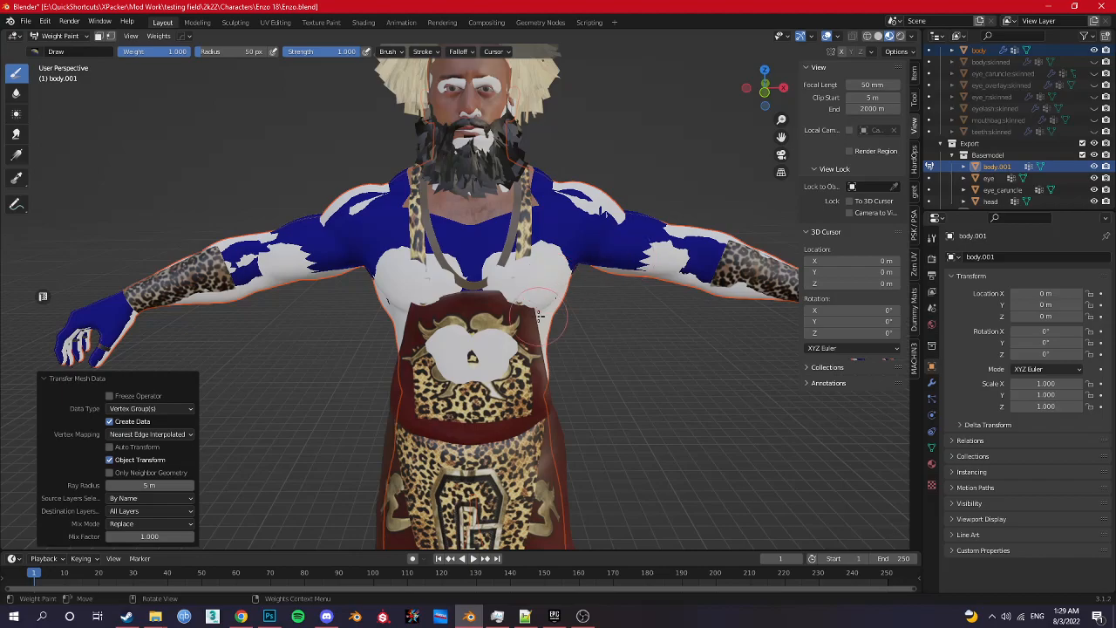
Step: Return to Object Mode and isolate Enzo's body.001 mesh without the John Cena body
key(ctrl+Tab)
click(430, 314)
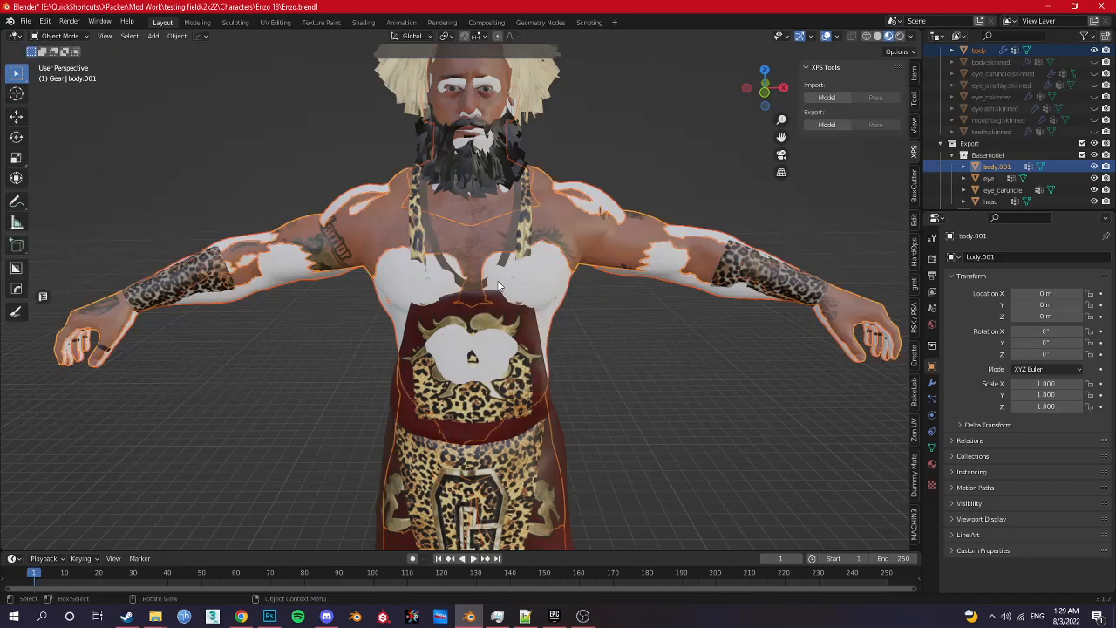
key(KP_Divide)
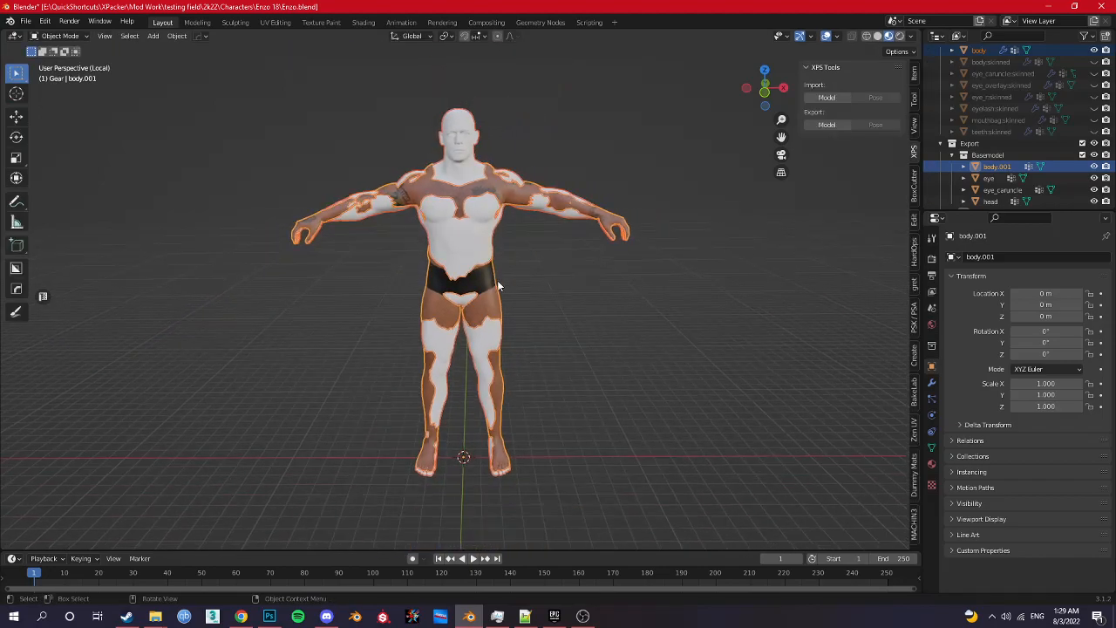
key(KP_Divide)
click(579, 214)
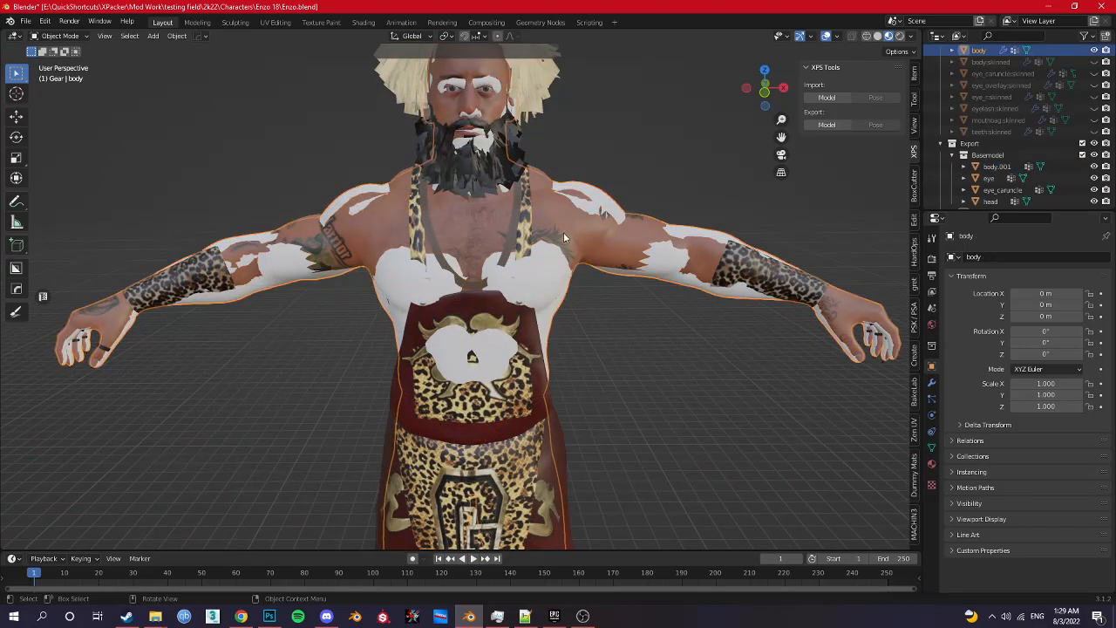
key(KP_Divide)
key(KP_Divide)
click(996, 166)
key(KP_Divide)
scroll(406, 200, up, 3)
shift+middle_drag(416, 193, 463, 323)
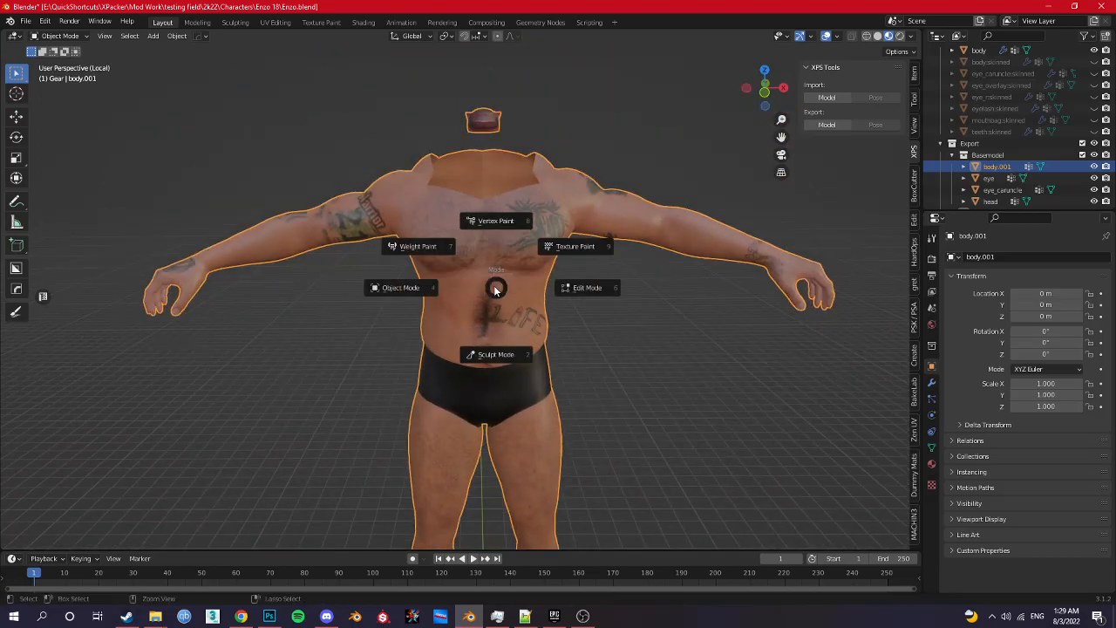
Step: Examine body.001's weights in Weight Paint mode by sampling vertex groups on the chest, arm and hand, including J_Spine2, and return to Object Mode
click(423, 246)
mouse_move(438, 254)
middle_down()
mouse_move(457, 219)
mouse_move(443, 230)
middle_up()
shift+right_click(457, 220)
click(456, 216)
shift+right_click(353, 214)
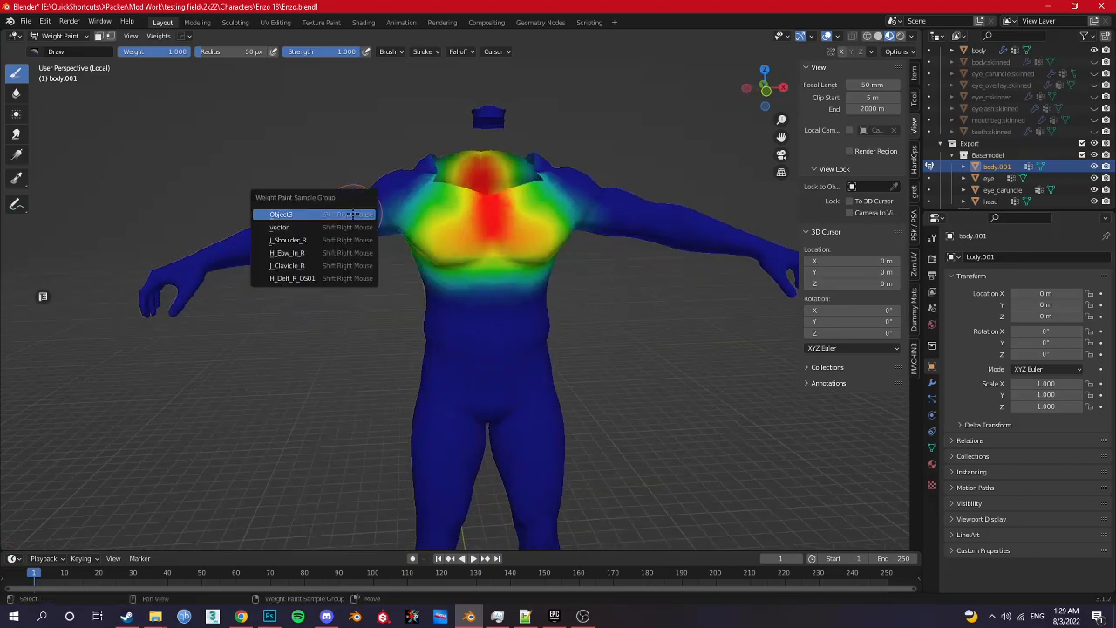
click(346, 216)
shift+right_click(193, 271)
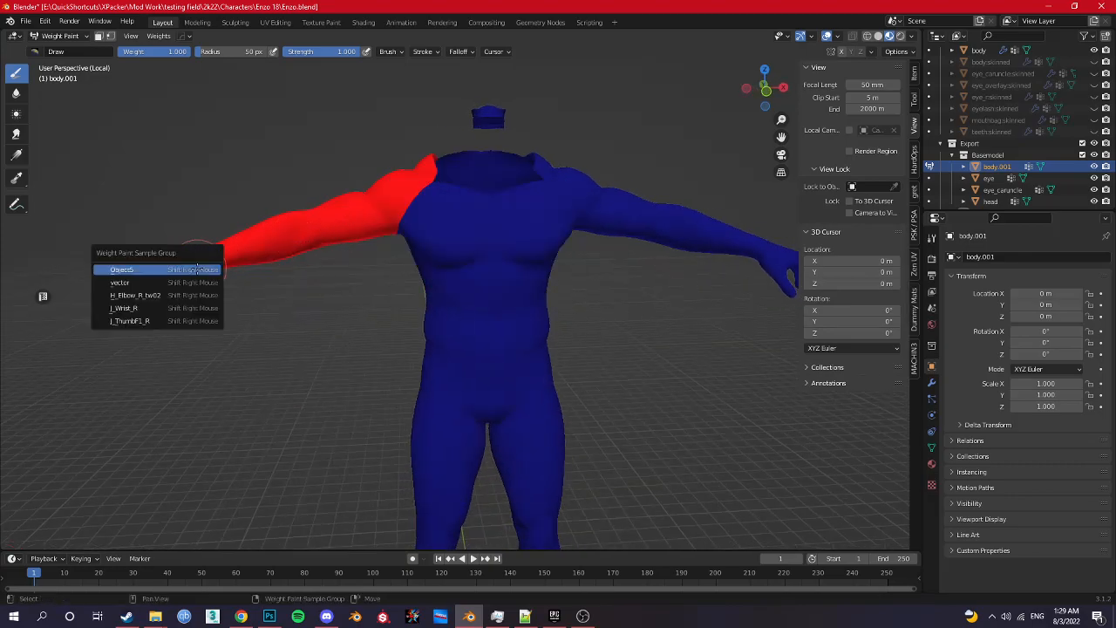
click(192, 308)
shift+right_click(339, 224)
click(338, 224)
shift+right_click(443, 227)
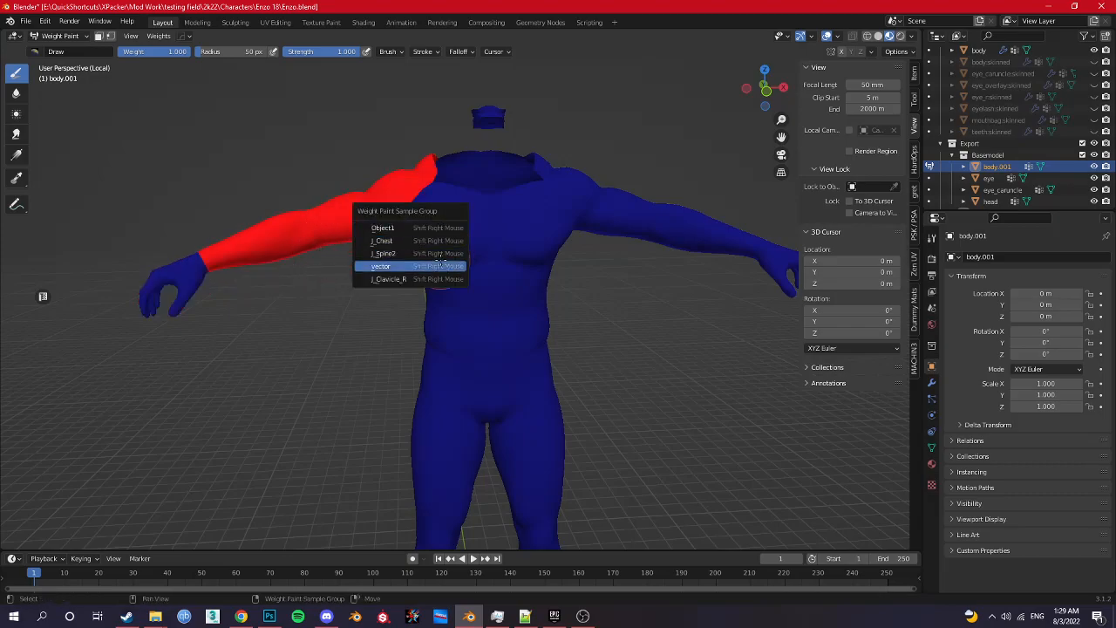
click(440, 253)
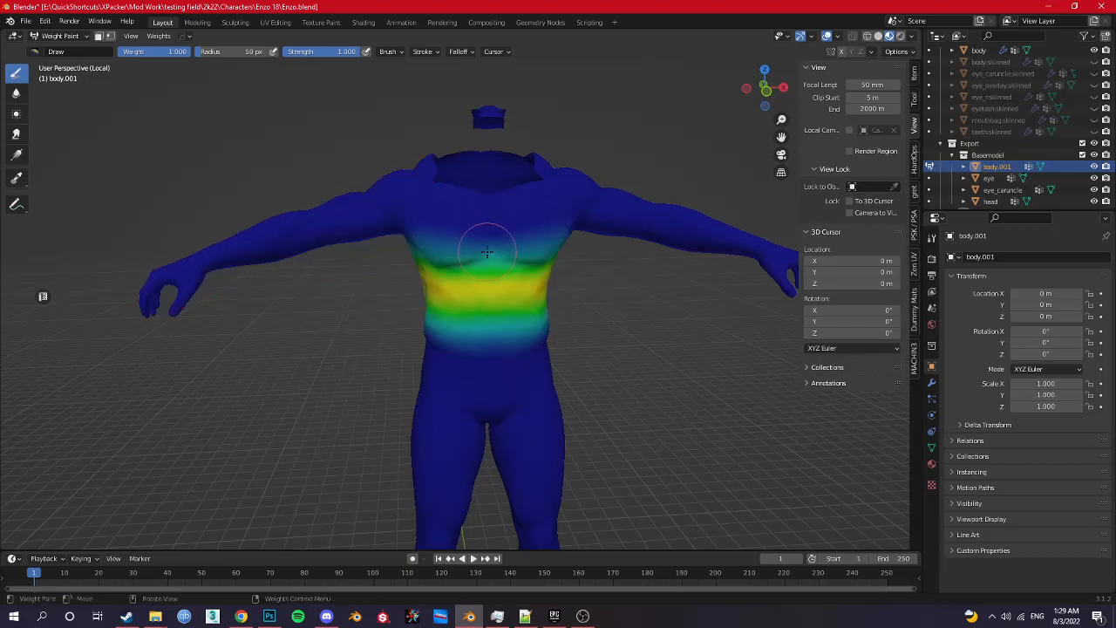
key(ctrl+Tab)
click(324, 245)
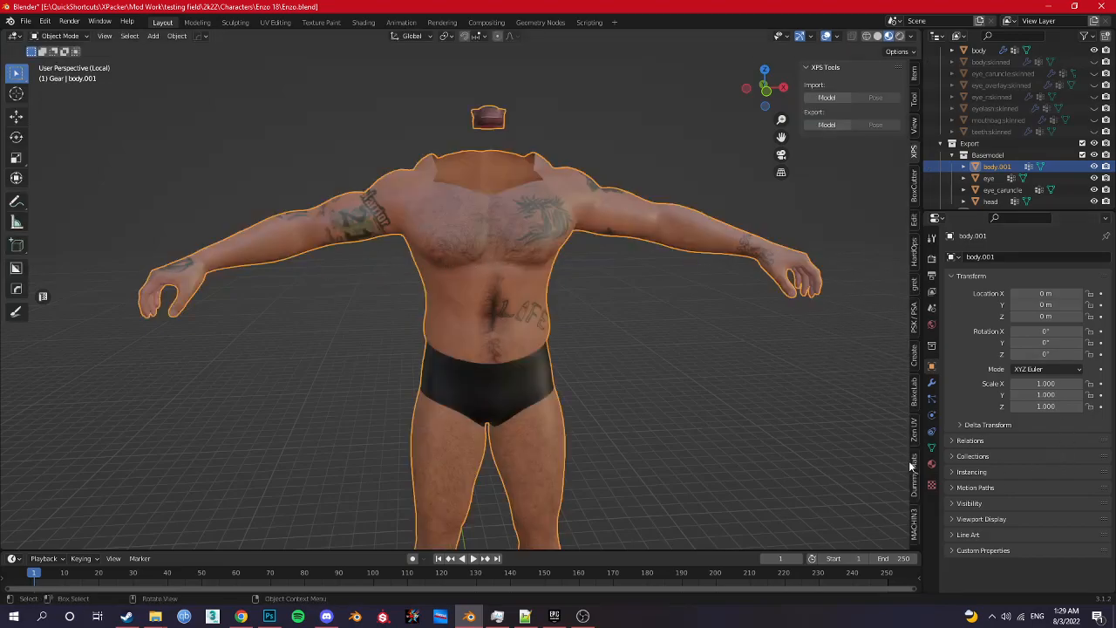
Step: Delete all unlocked vertex groups from body.001
click(930, 463)
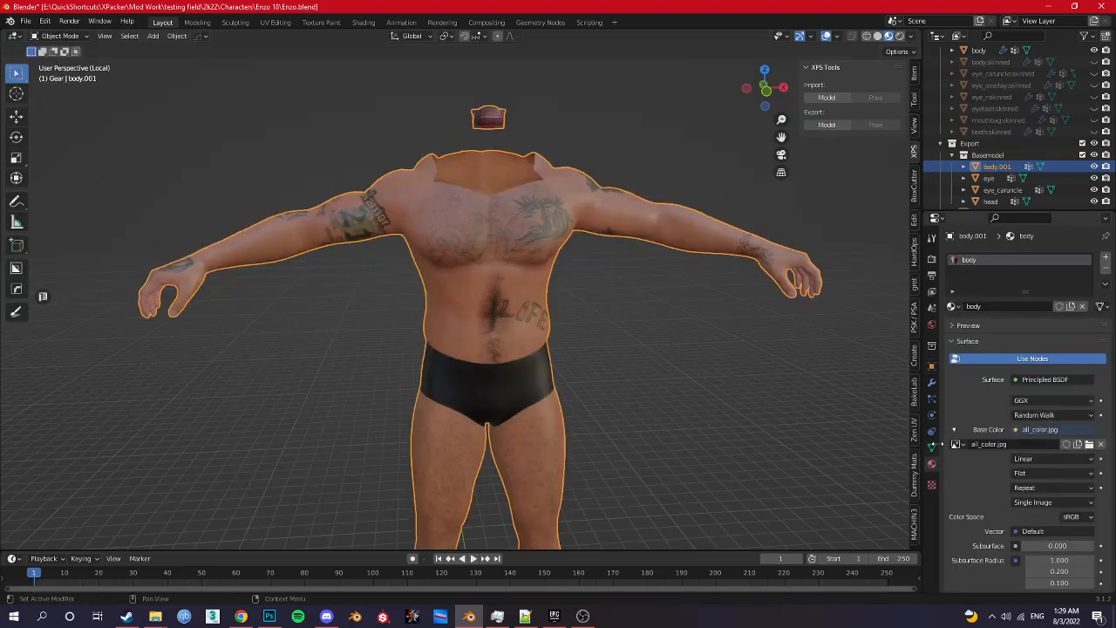
click(931, 447)
scroll(1049, 326, up, 3)
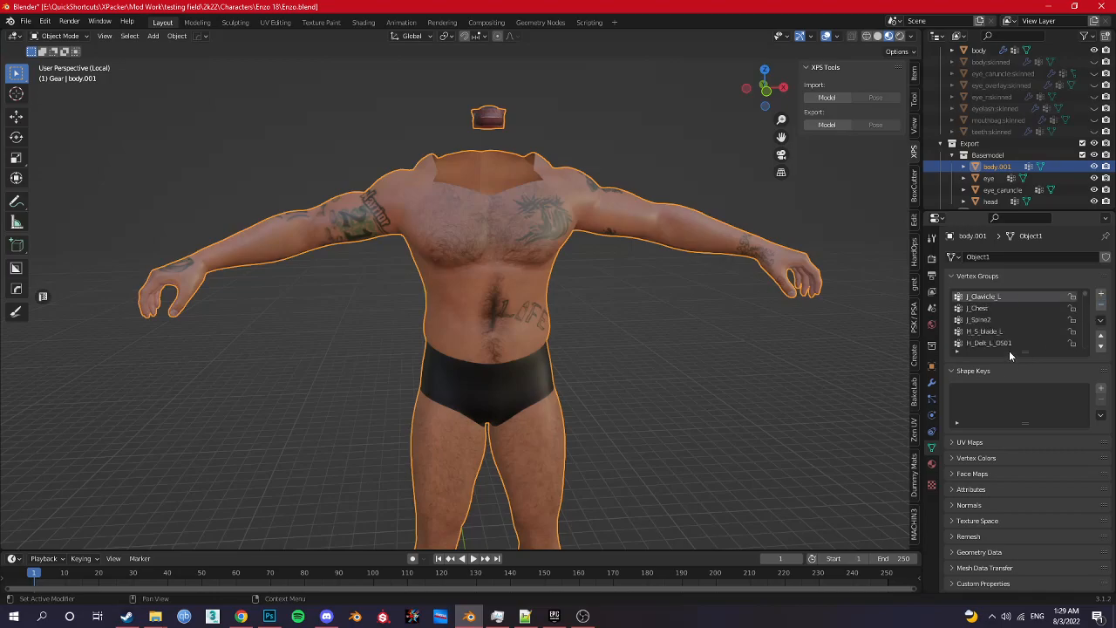
scroll(1013, 300, down, 6)
click(1100, 320)
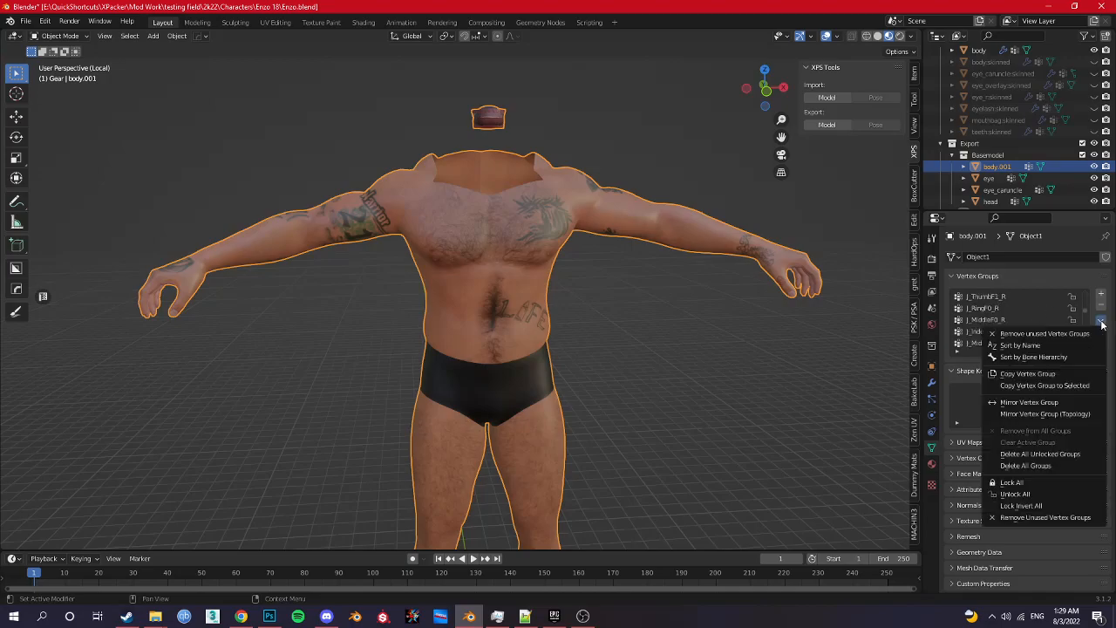
click(1043, 454)
Step: Delete all unlocked vertex groups from the head, eye_caruncle and eye meshes, and leave the isolated view
click(992, 201)
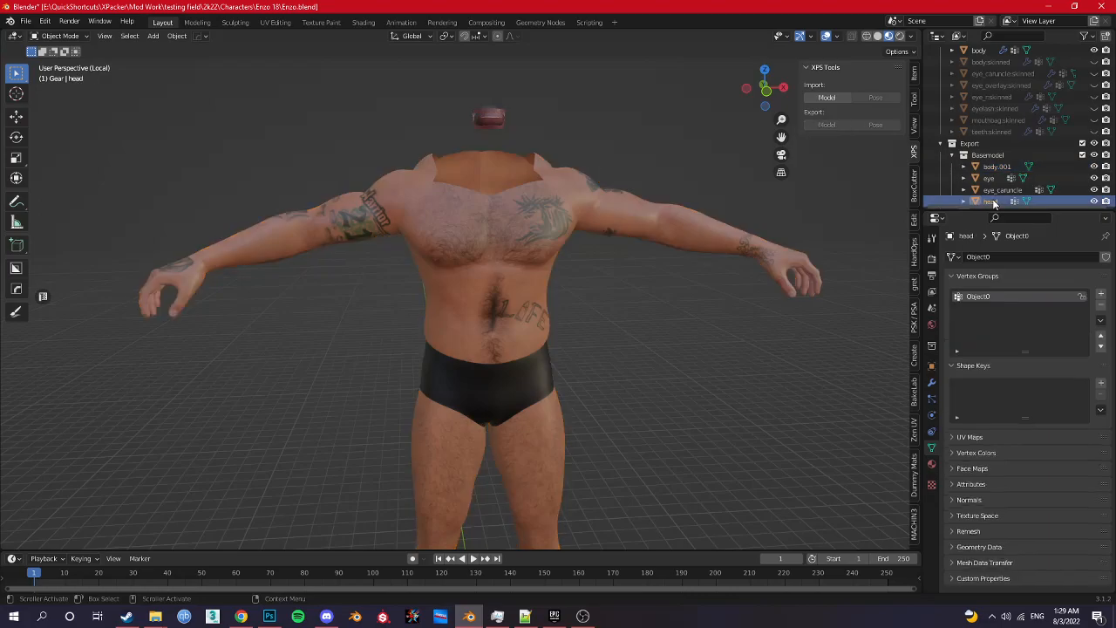
click(1100, 320)
click(1033, 454)
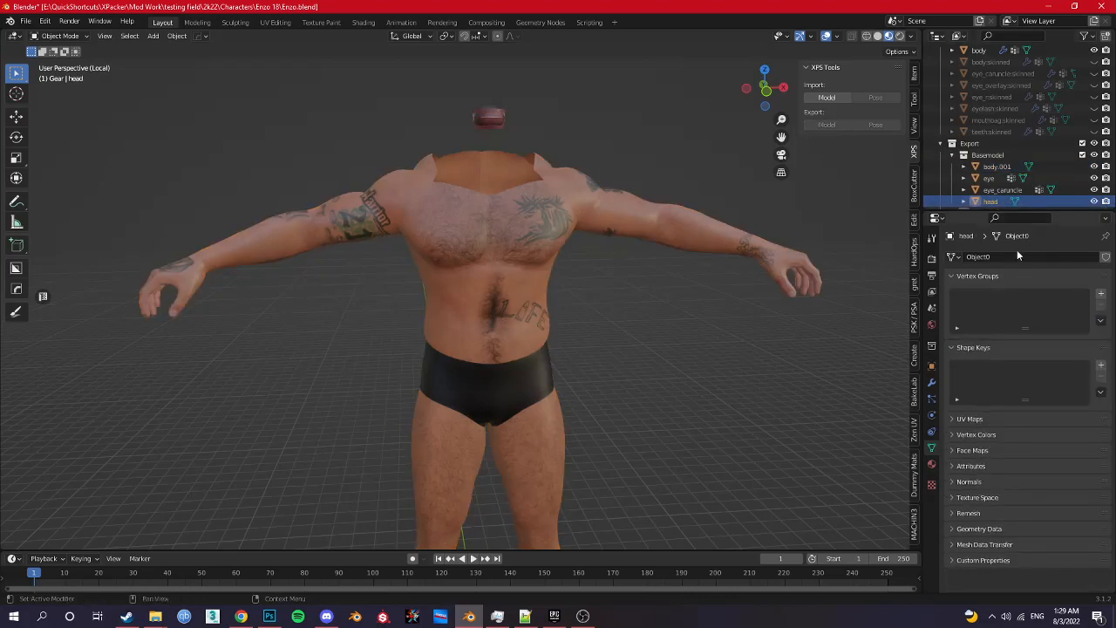
click(1002, 190)
click(1100, 320)
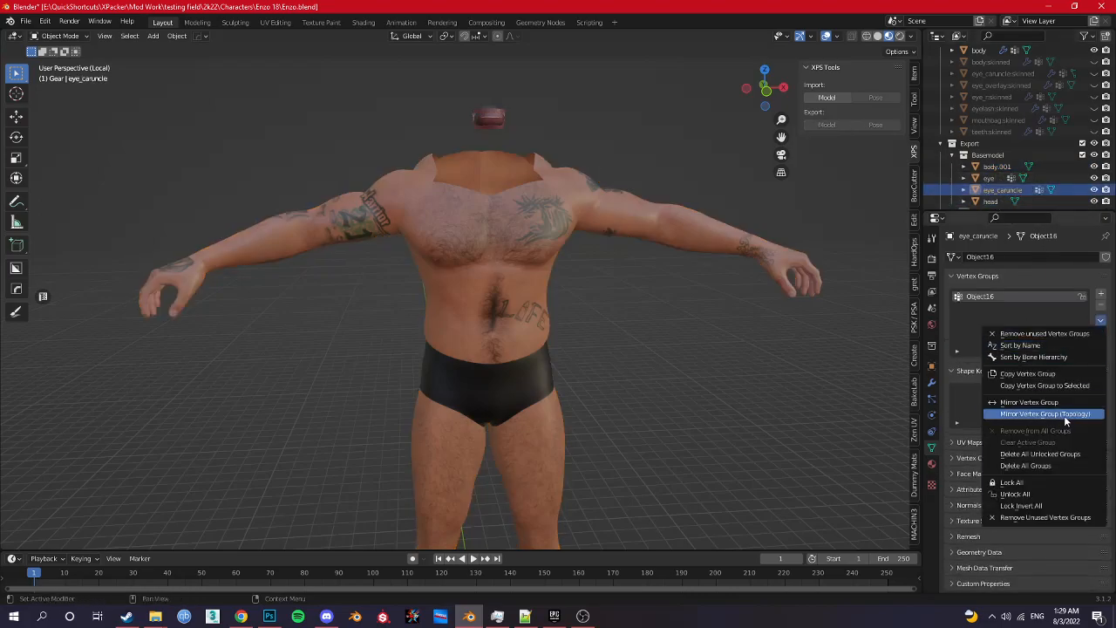
click(1033, 456)
click(999, 180)
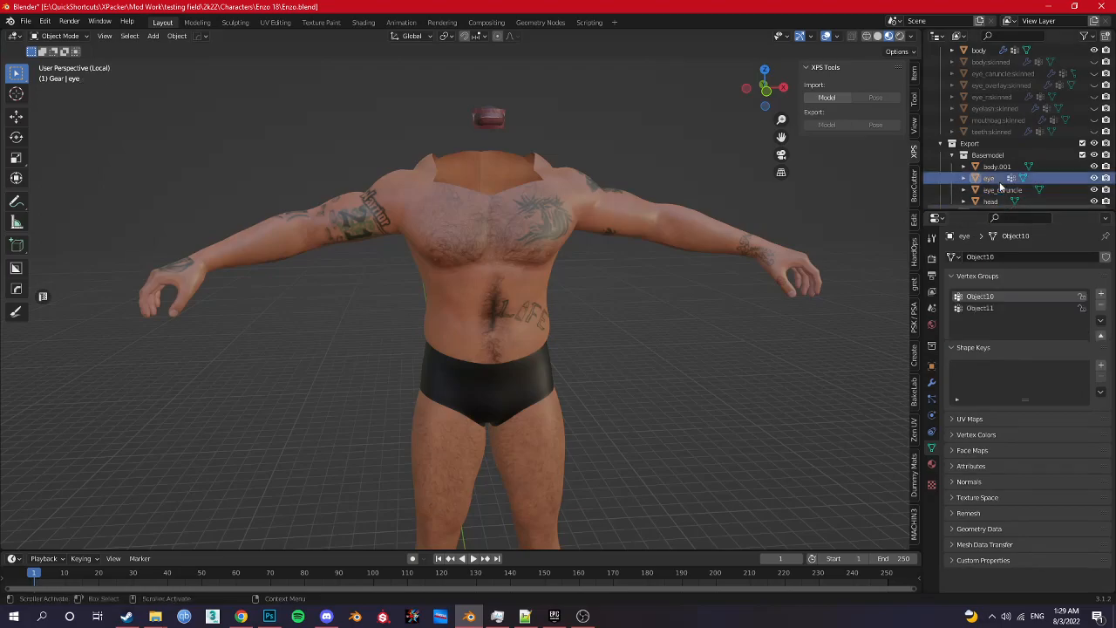
click(1100, 319)
click(1033, 456)
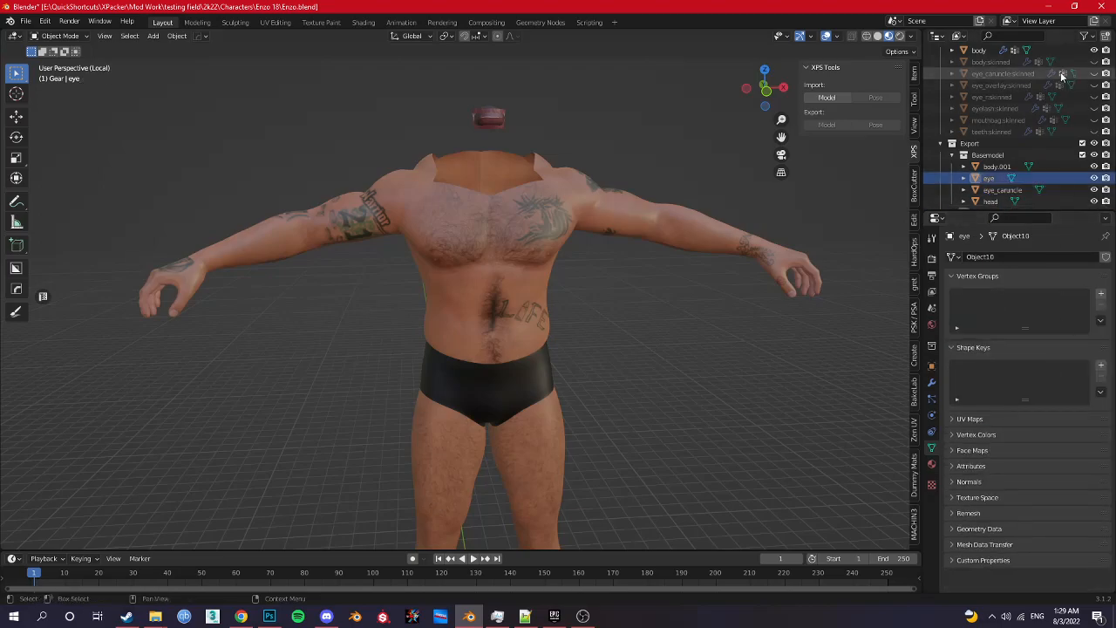
key(ctrl+Tab)
click(200, 281)
key(KP_Divide)
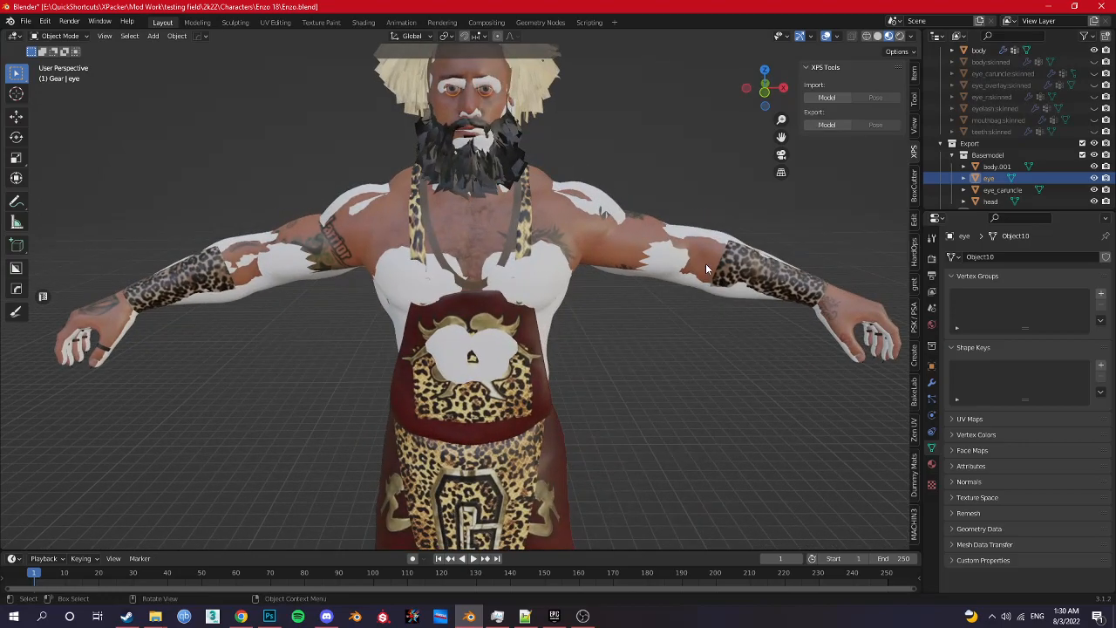
Step: Transfer weights again from the John Cena body to the cleaned body.001 mesh in Weight Paint mode
click(994, 50)
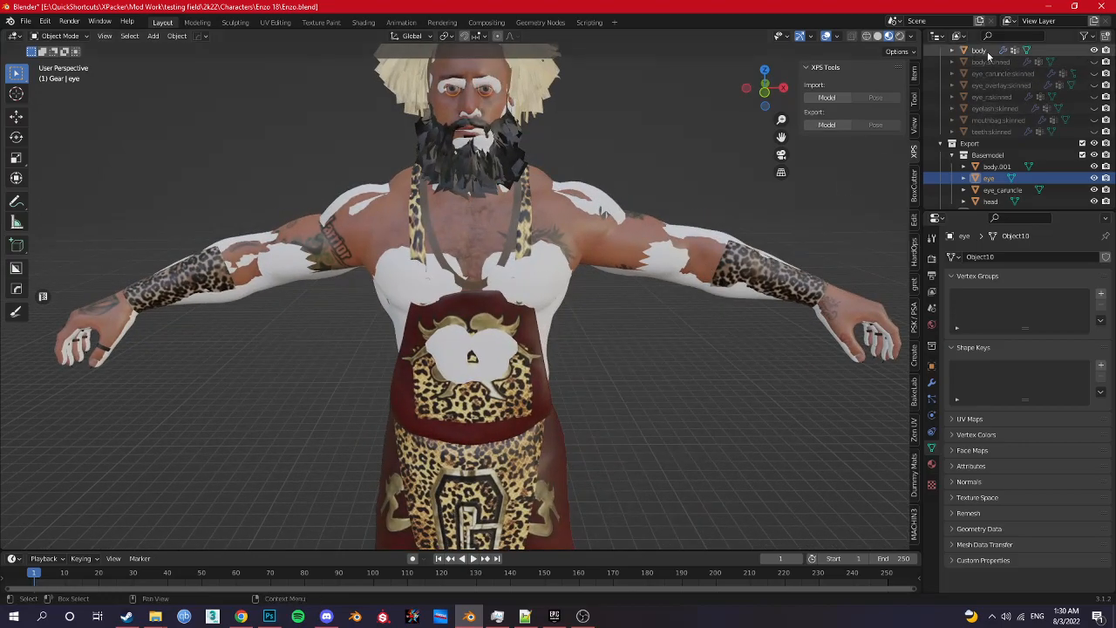
click(995, 166)
key(ctrl+Tab)
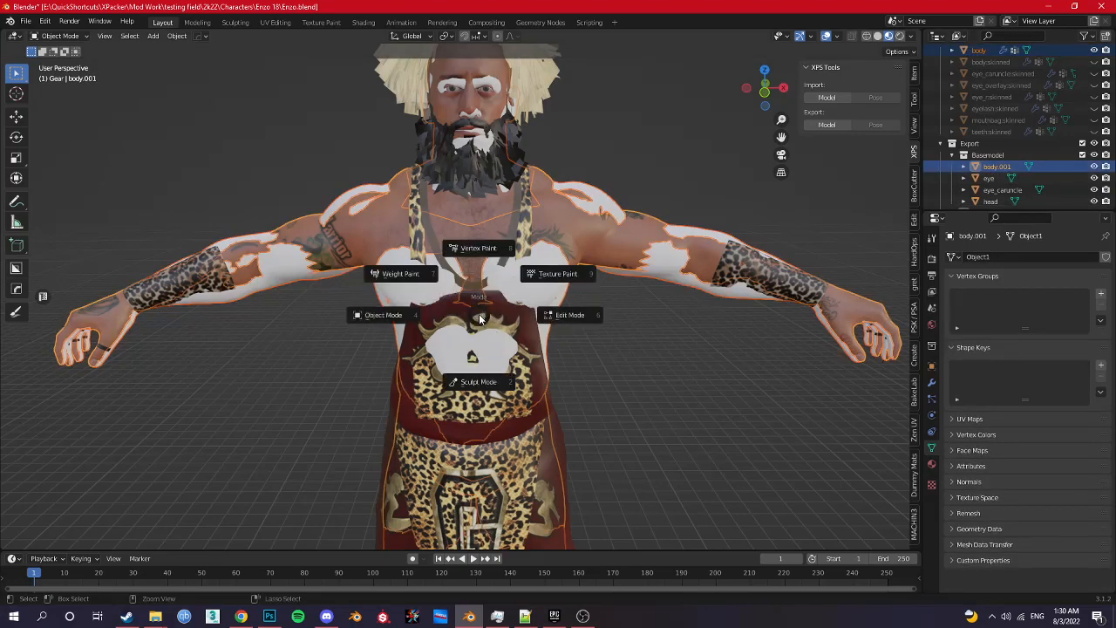
click(356, 243)
click(158, 36)
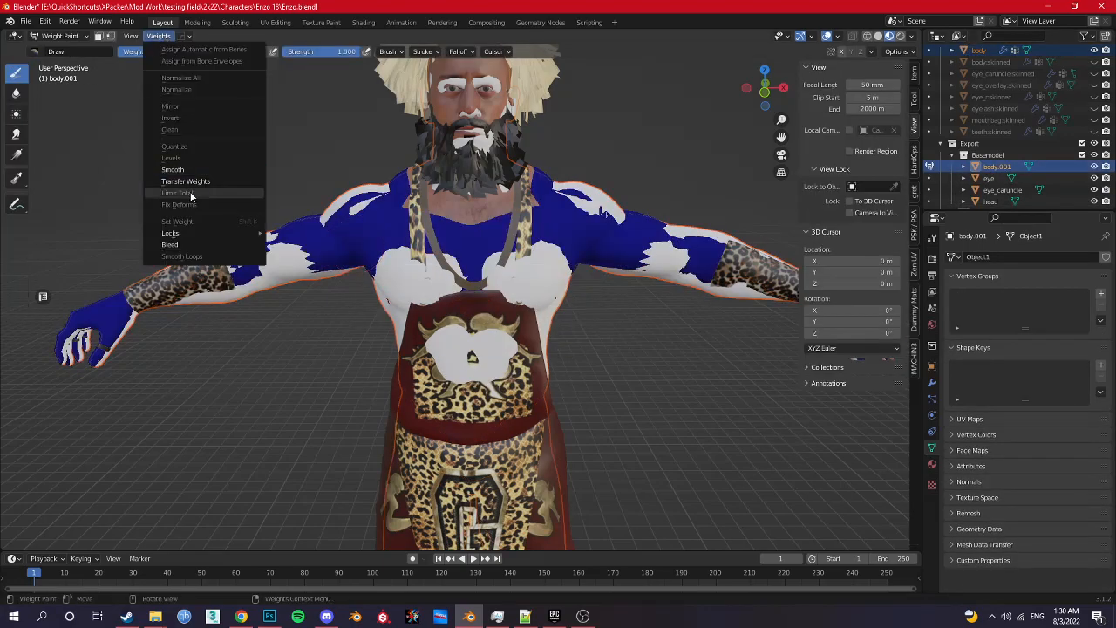
right_click(197, 185)
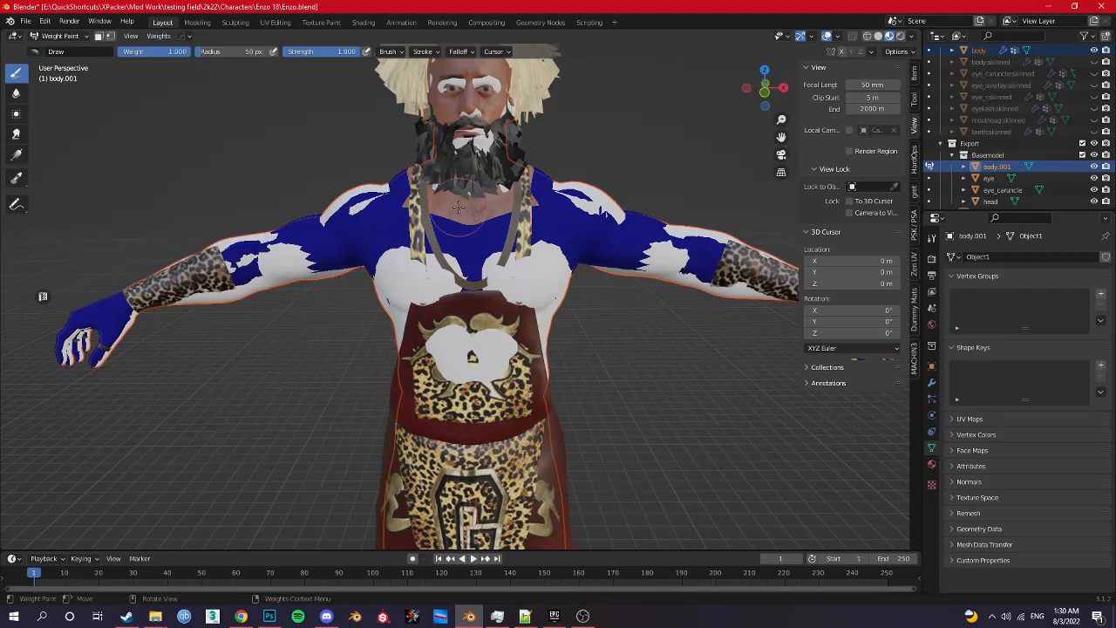
key(q)
mouse_move(482, 189)
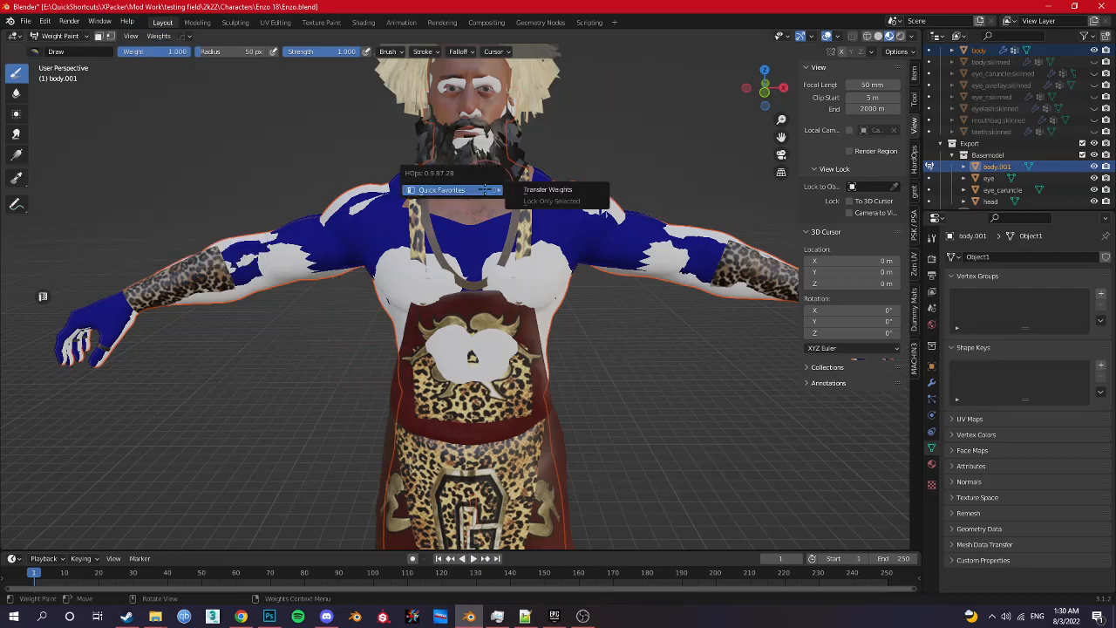
click(548, 190)
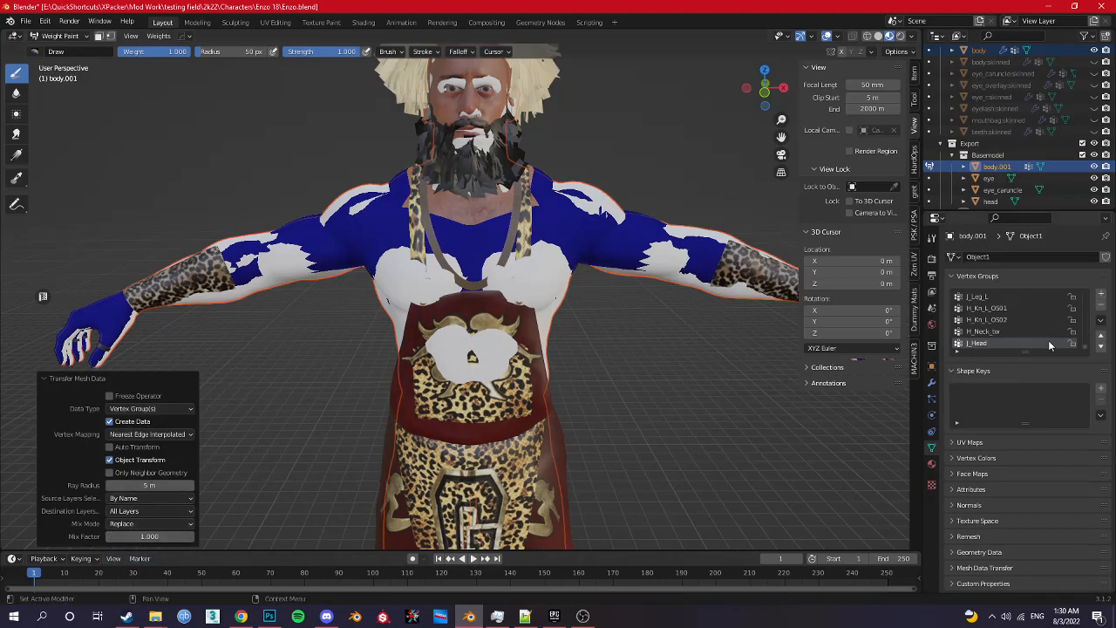
Step: Isolate body.001 and examine its transferred weights in Weight Paint mode by sampling vertex groups on the body and legs, including J_Leg_L
key(ctrl+Tab)
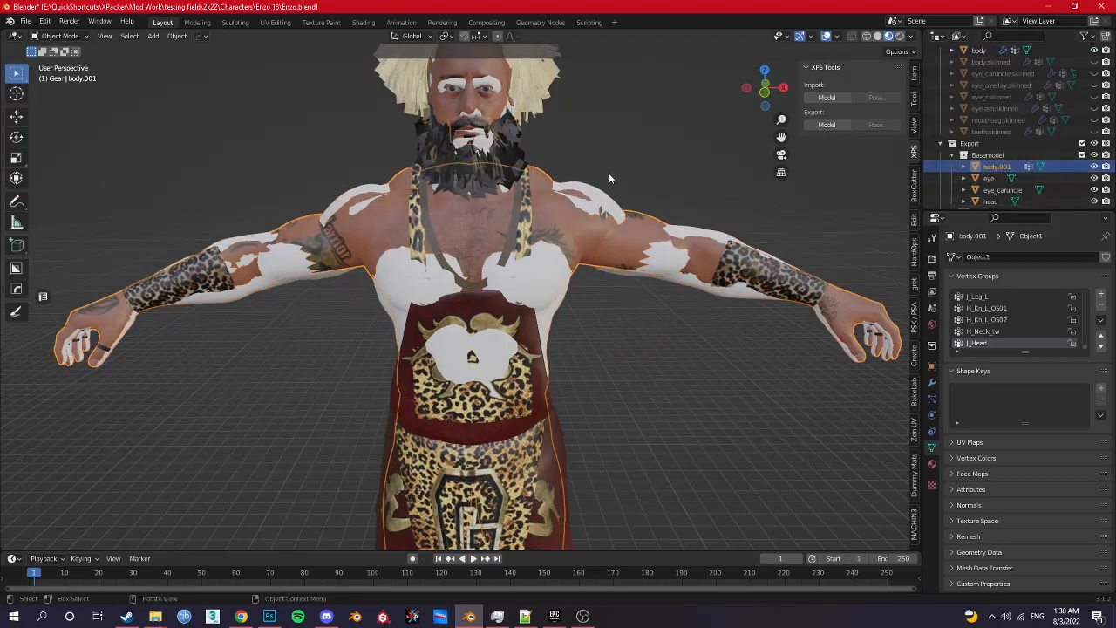
key(KP_Divide)
key(ctrl+Tab)
click(460, 289)
shift+right_click(431, 295)
click(431, 294)
mouse_move(401, 315)
middle_down()
mouse_move(428, 322)
mouse_move(434, 257)
mouse_move(510, 245)
mouse_move(486, 236)
mouse_move(430, 275)
mouse_move(533, 284)
mouse_move(416, 299)
mouse_move(510, 289)
mouse_move(553, 312)
mouse_move(410, 324)
mouse_move(406, 336)
middle_up()
scroll(428, 321, up, 3)
scroll(433, 257, up, 2)
shift+right_click(486, 249)
click(483, 252)
shift+right_click(470, 258)
click(488, 293)
scroll(491, 306, up, 3)
drag(406, 337, 406, 336)
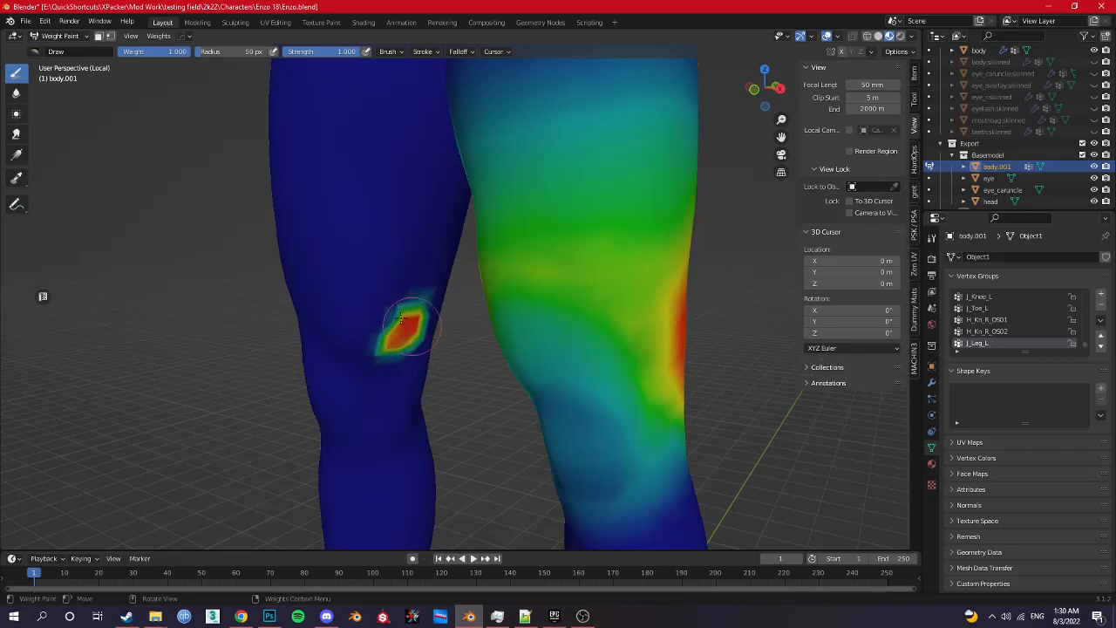
mouse_move(390, 338)
middle_down()
mouse_move(467, 329)
mouse_move(392, 337)
mouse_move(410, 314)
mouse_move(387, 369)
mouse_move(442, 335)
middle_up()
key(ctrl+z)
Step: Return body.001 to Object Mode and leave the isolated view
scroll(410, 313, down, 3)
shift+middle_drag(426, 252, 416, 461)
scroll(422, 310, down, 2)
key(ctrl+Tab)
click(361, 287)
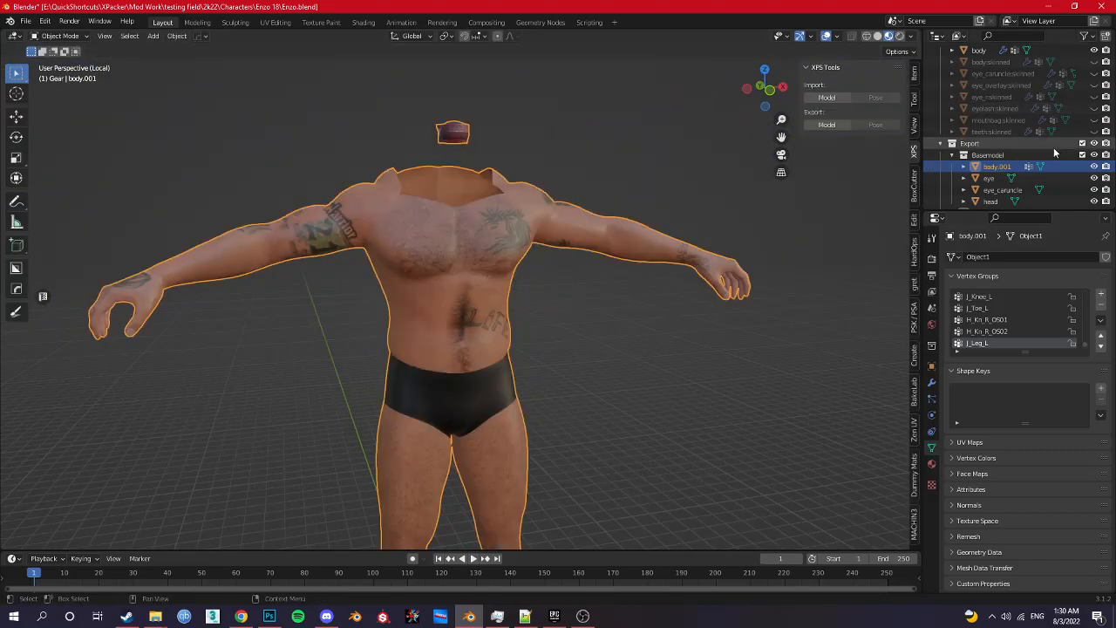
key(KP_Divide)
Step: Transfer weights from the John Cena body to the head mesh in Weight Paint mode, and return to Object Mode
scroll(1013, 82, up, 2)
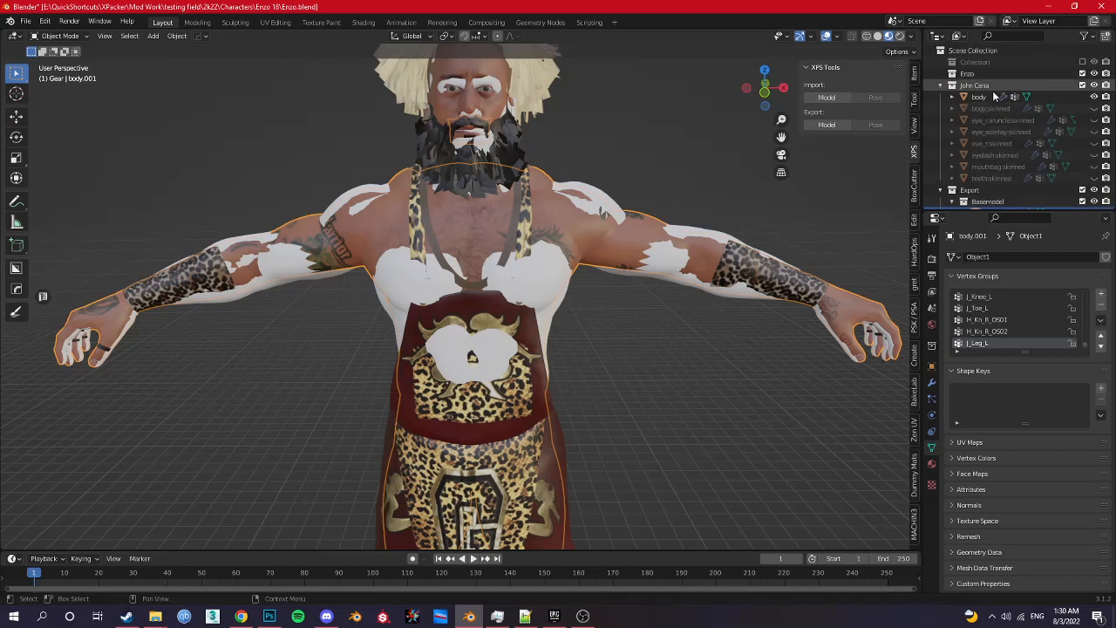
click(987, 97)
scroll(994, 122, down, 4)
click(990, 154)
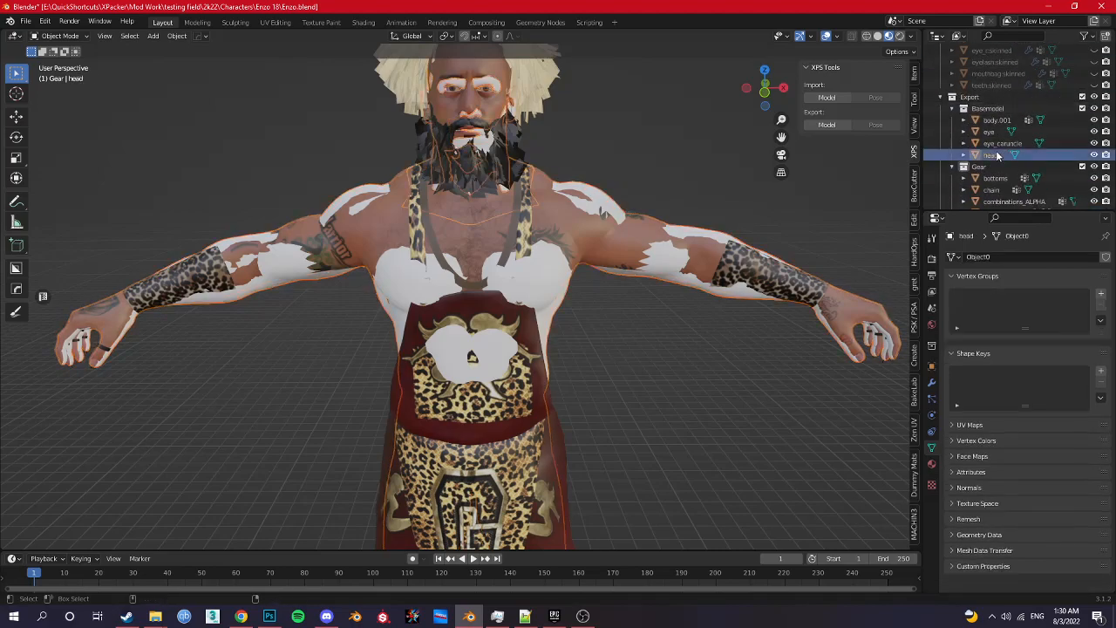
key(ctrl+Tab)
click(387, 272)
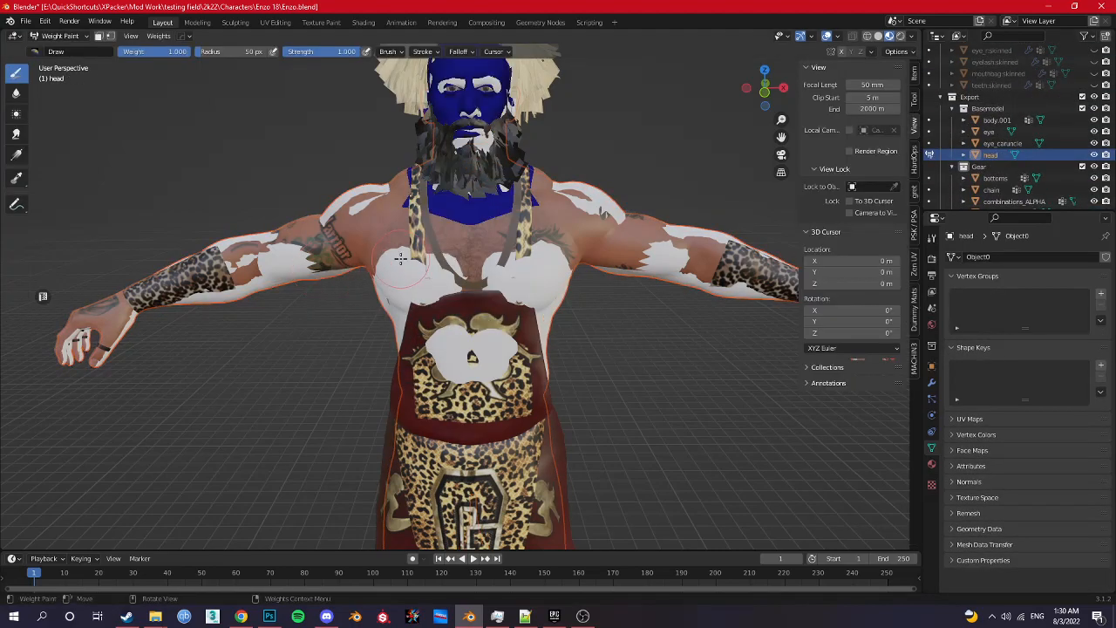
key(q)
mouse_move(401, 254)
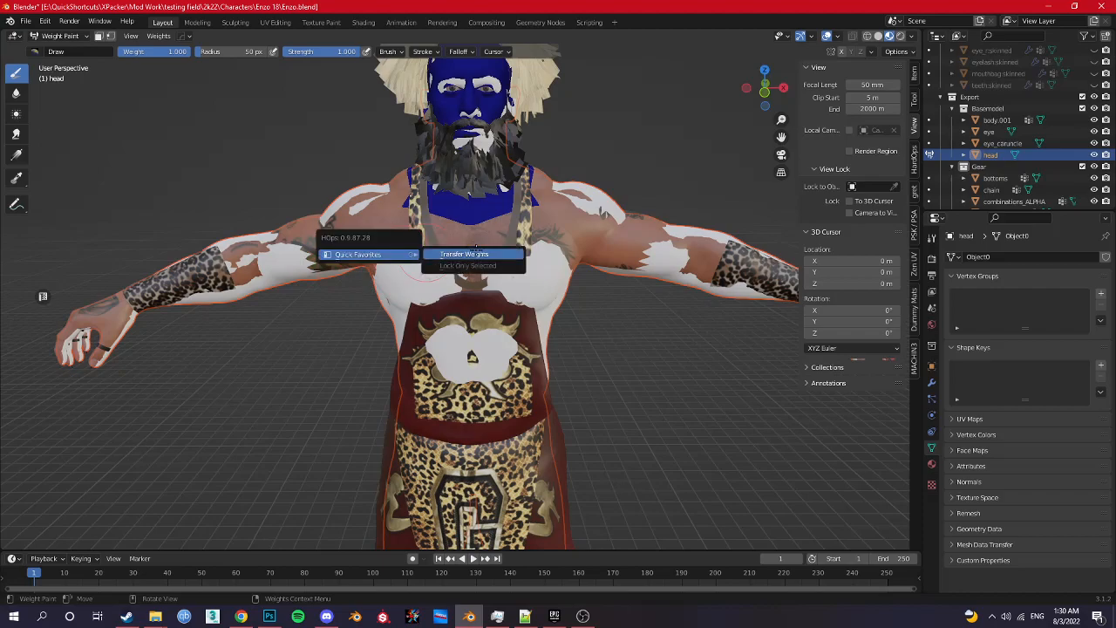
click(473, 253)
key(ctrl+Tab)
click(473, 239)
Step: Check the head's transferred J_Head weights in Weight Paint mode, and return to Object Mode
shift+middle_drag(529, 165, 532, 262)
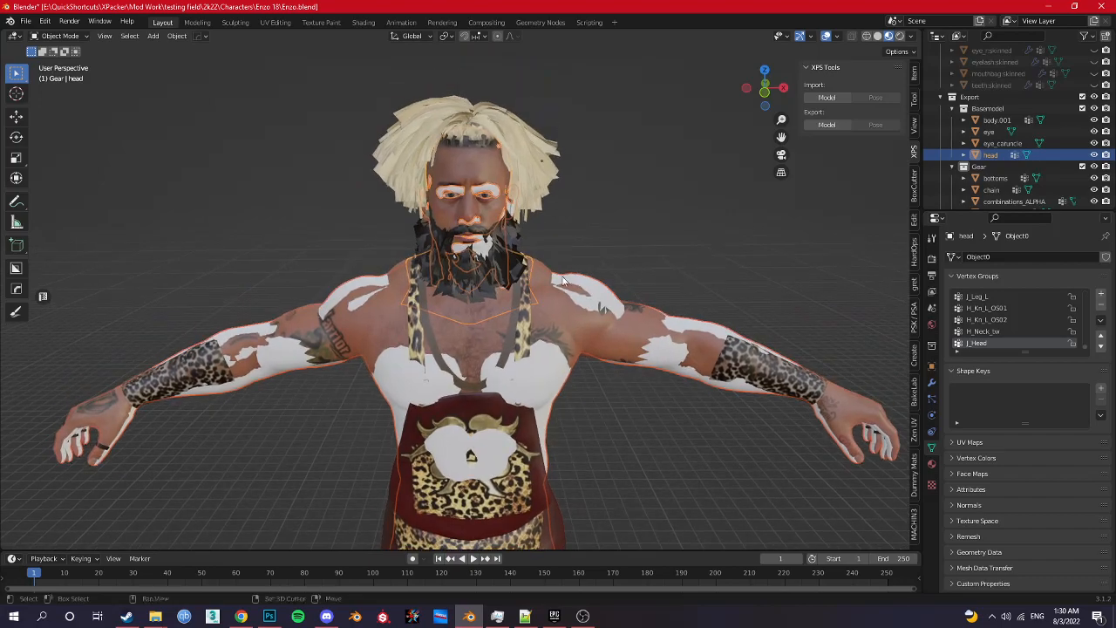
scroll(558, 192, up, 2)
mouse_move(558, 193)
middle_down()
mouse_move(532, 205)
mouse_move(556, 211)
middle_up()
key(ctrl+Tab)
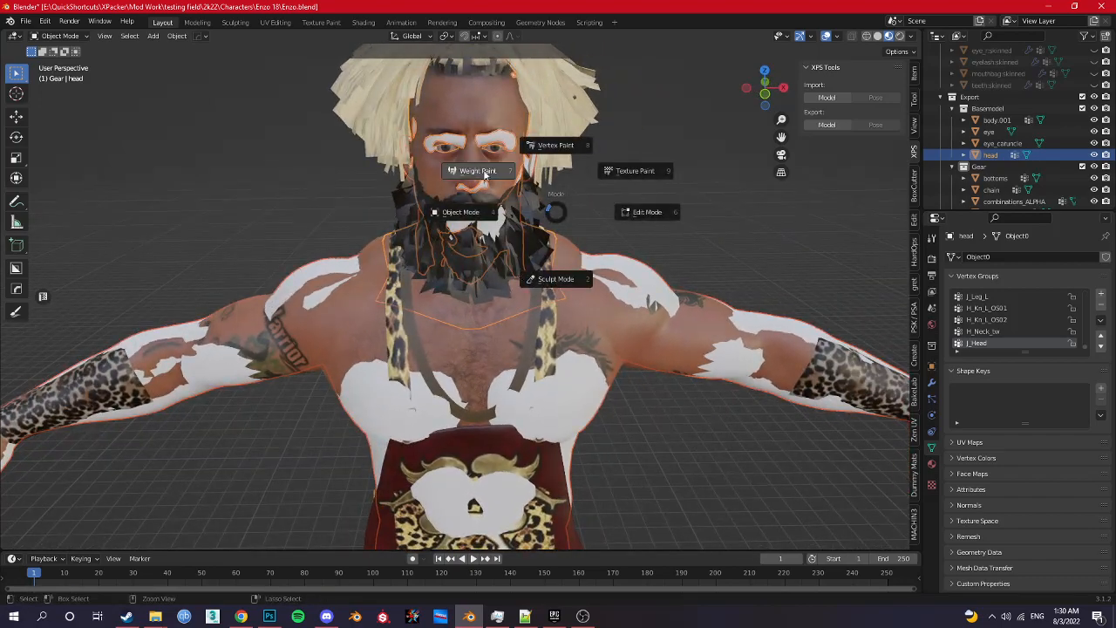
click(480, 170)
mouse_move(457, 133)
middle_down()
mouse_move(514, 144)
mouse_move(435, 181)
middle_up()
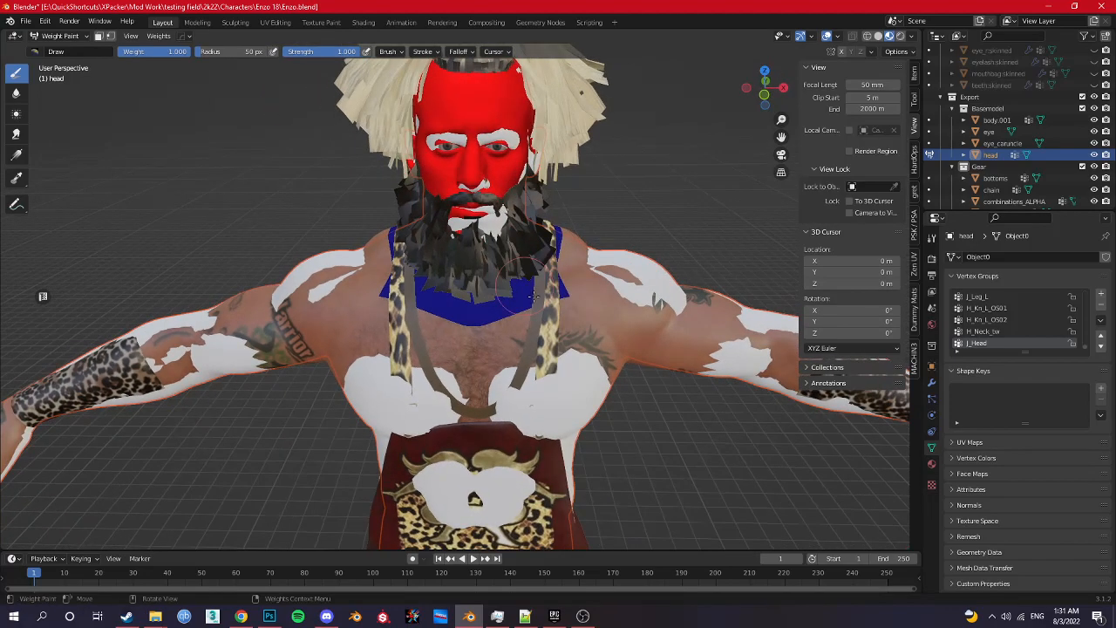
key(ctrl+Tab)
click(372, 347)
Step: Exclude the John Cena and Enzo collections from the view layer and save the file
scroll(1090, 96, up, 5)
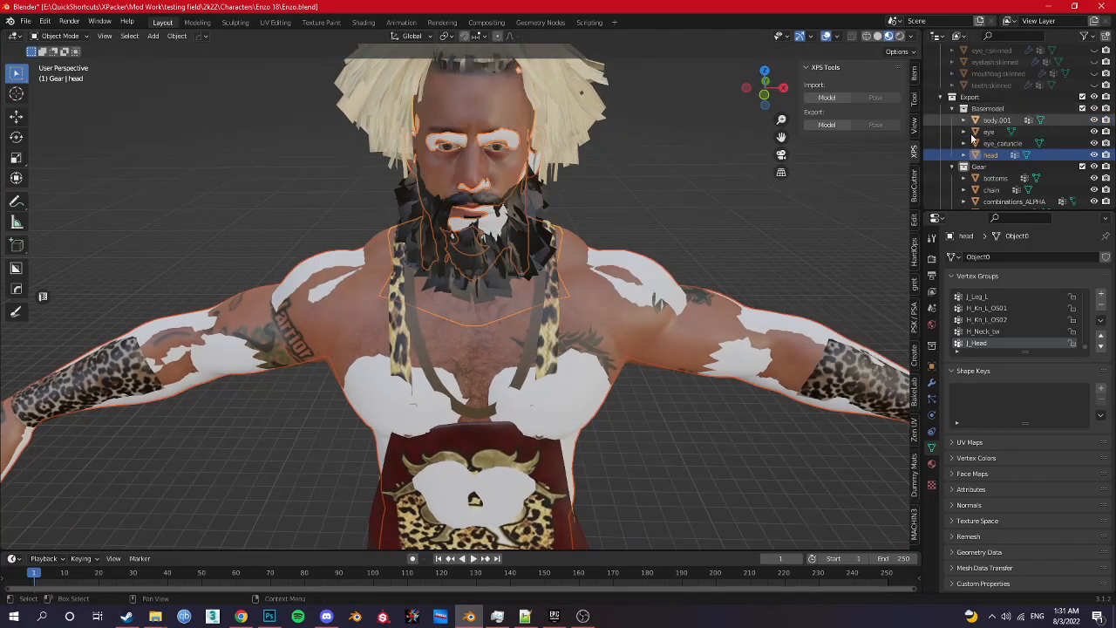
click(1083, 86)
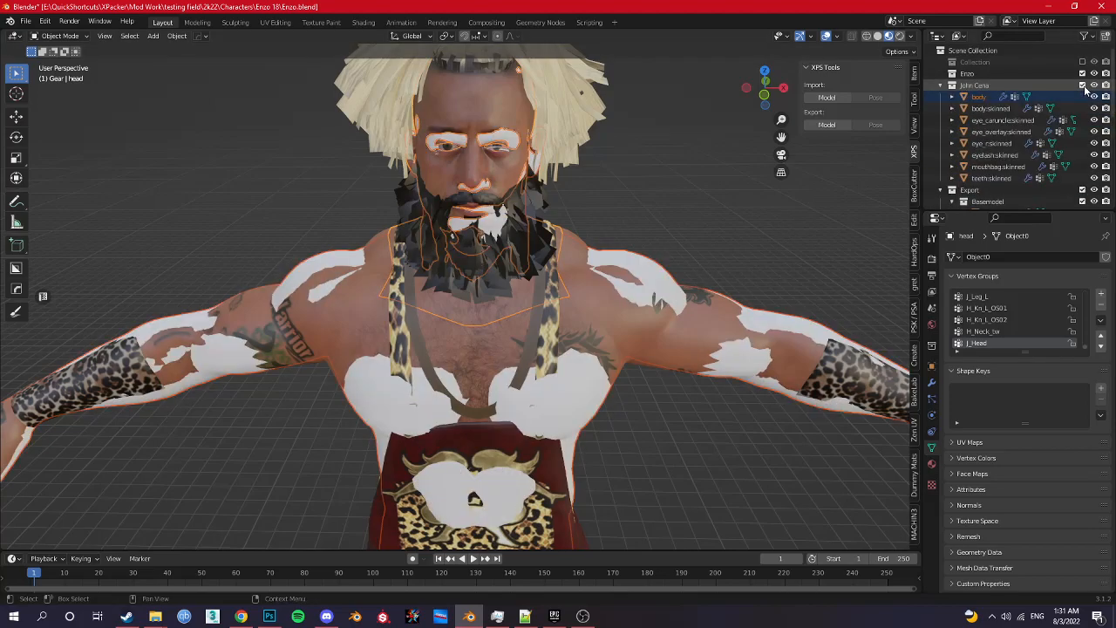
click(1083, 73)
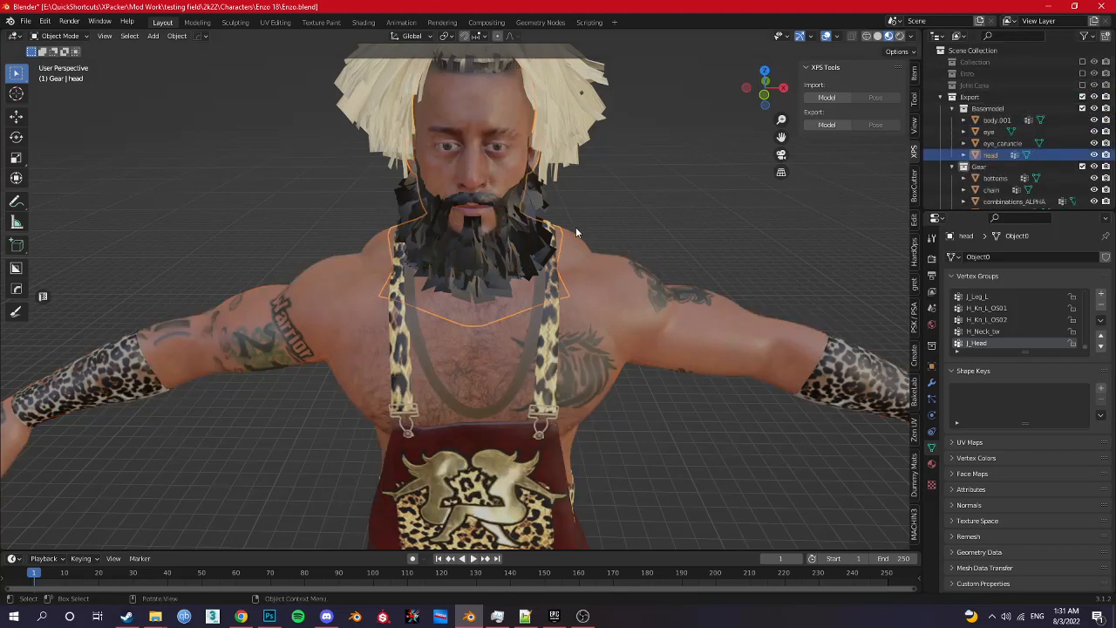
middle_drag(575, 232, 552, 224)
shift+middle_drag(515, 308, 515, 221)
scroll(497, 248, down, 3)
key(ctrl+s)
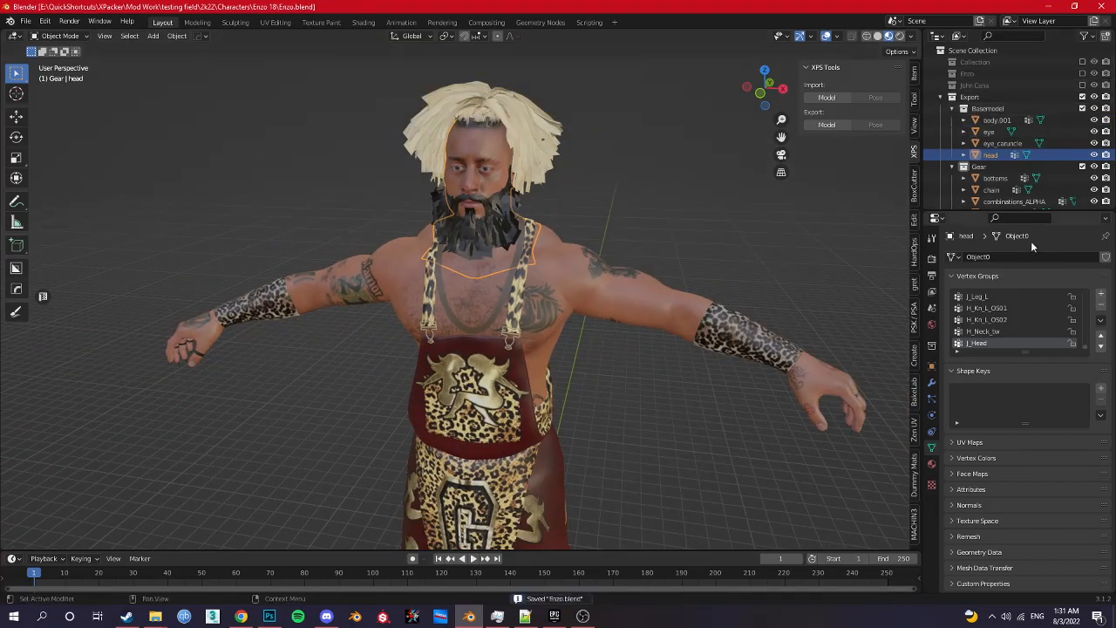
Step: Re-enable the John Cena collection and isolate its eye_r:skinned mesh together with the exported eye mesh
click(990, 135)
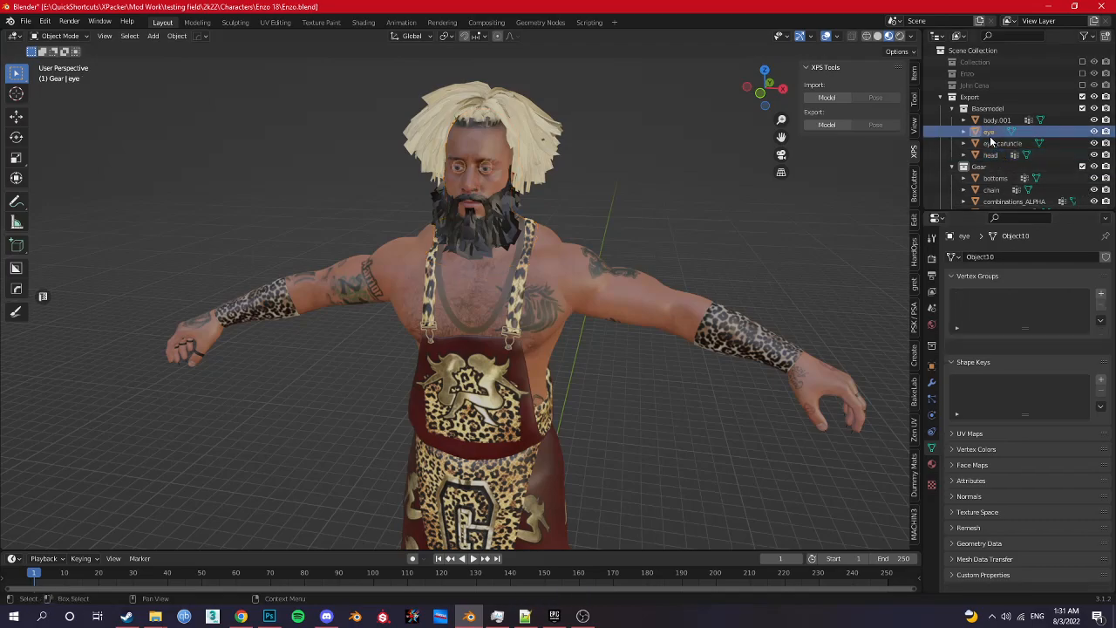
click(1082, 85)
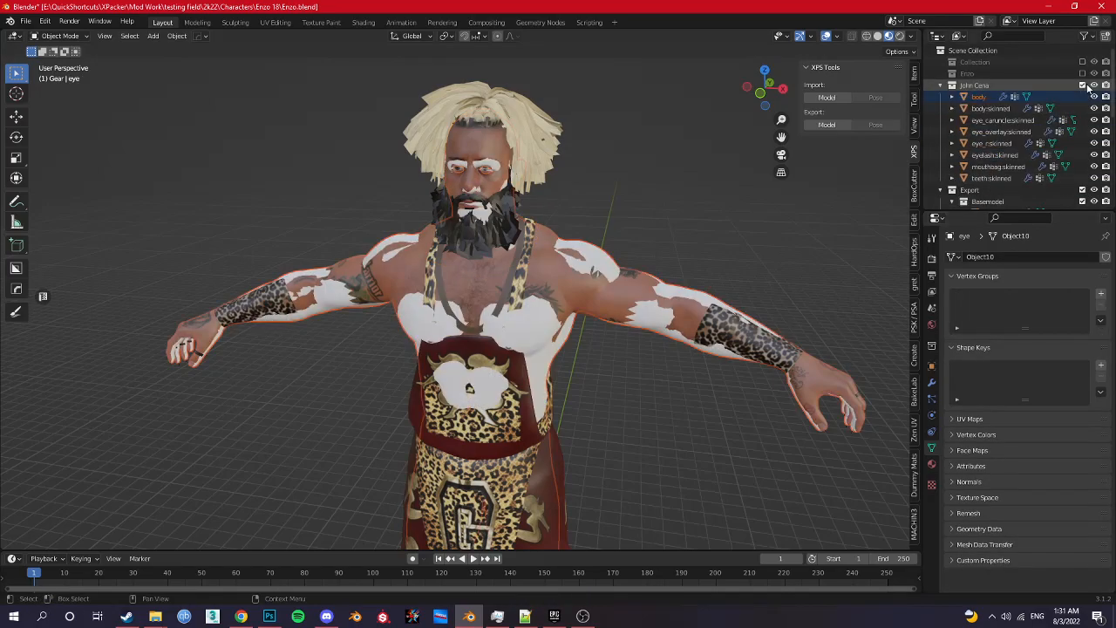
click(994, 143)
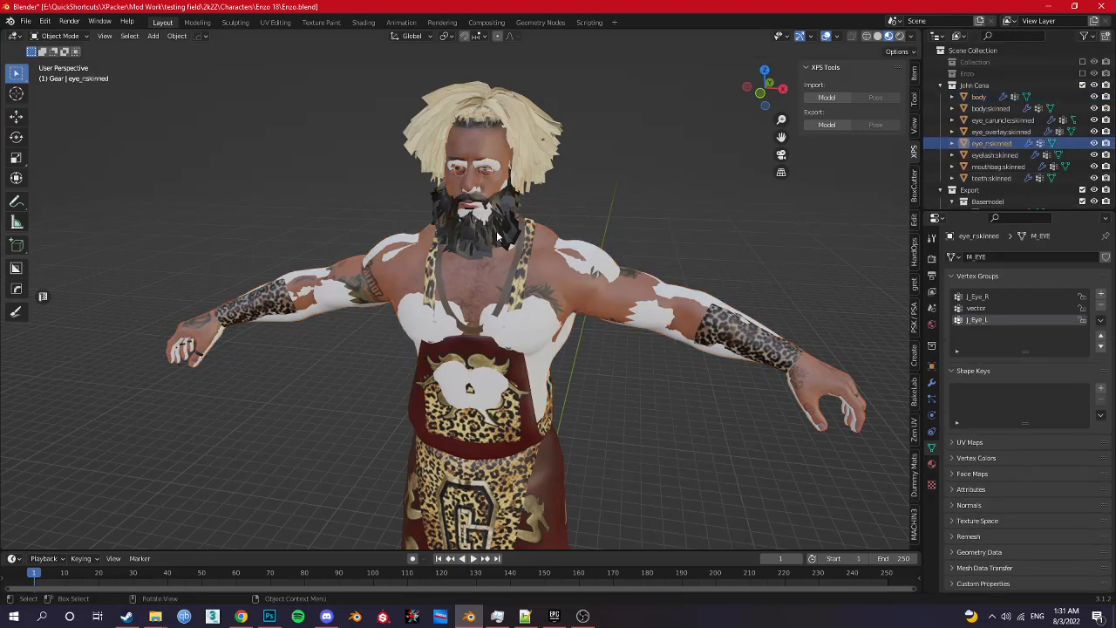
scroll(1011, 130, down, 2)
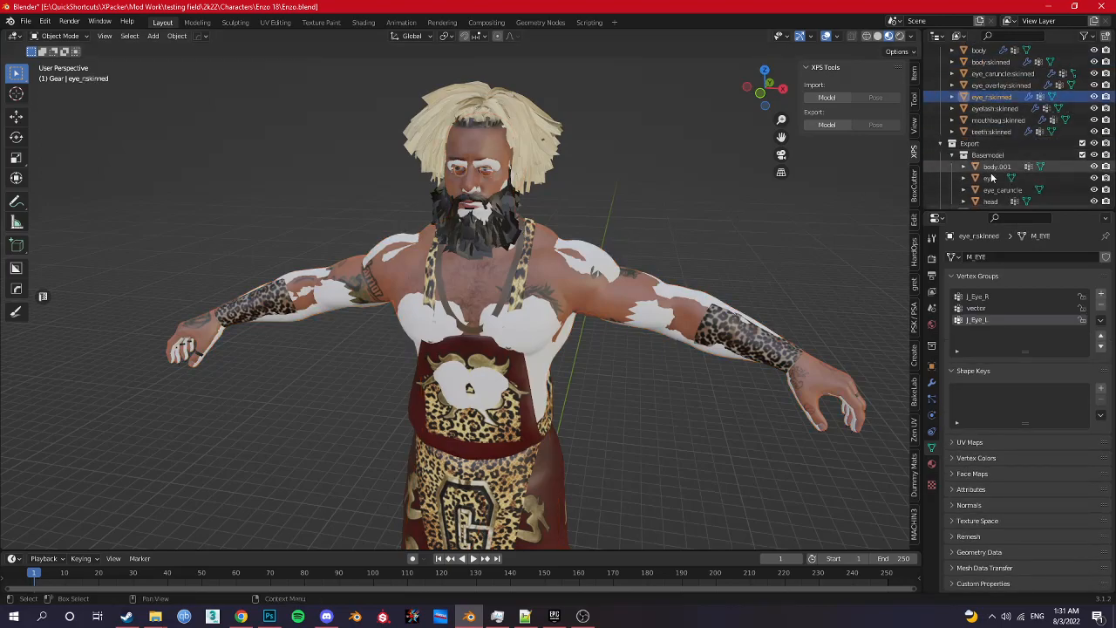
click(988, 177)
key(KP_Divide)
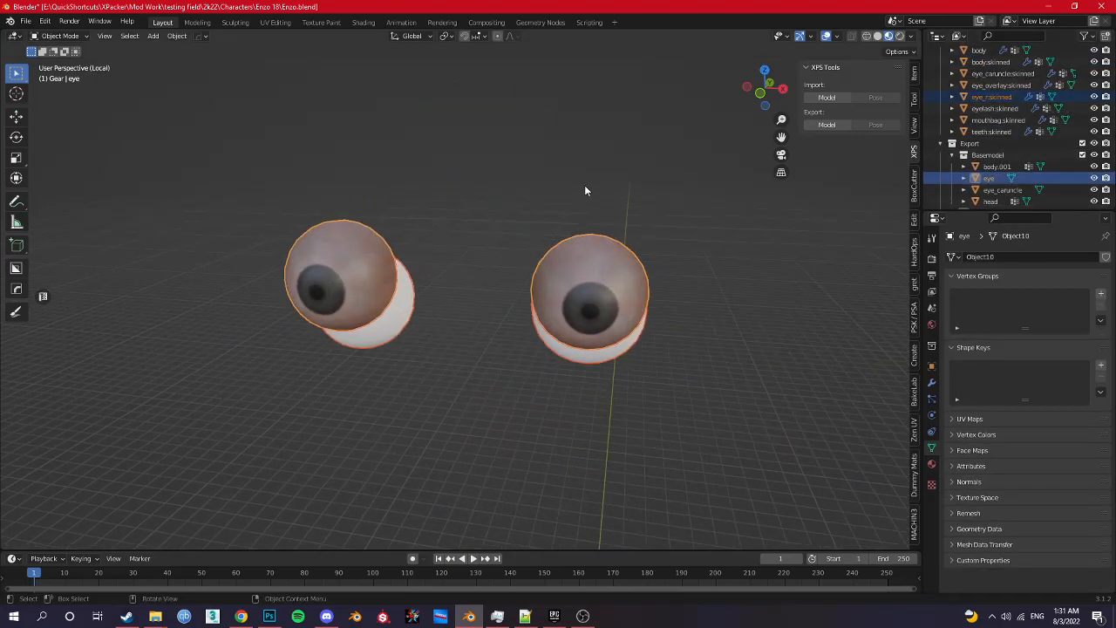
middle_drag(526, 316, 406, 270)
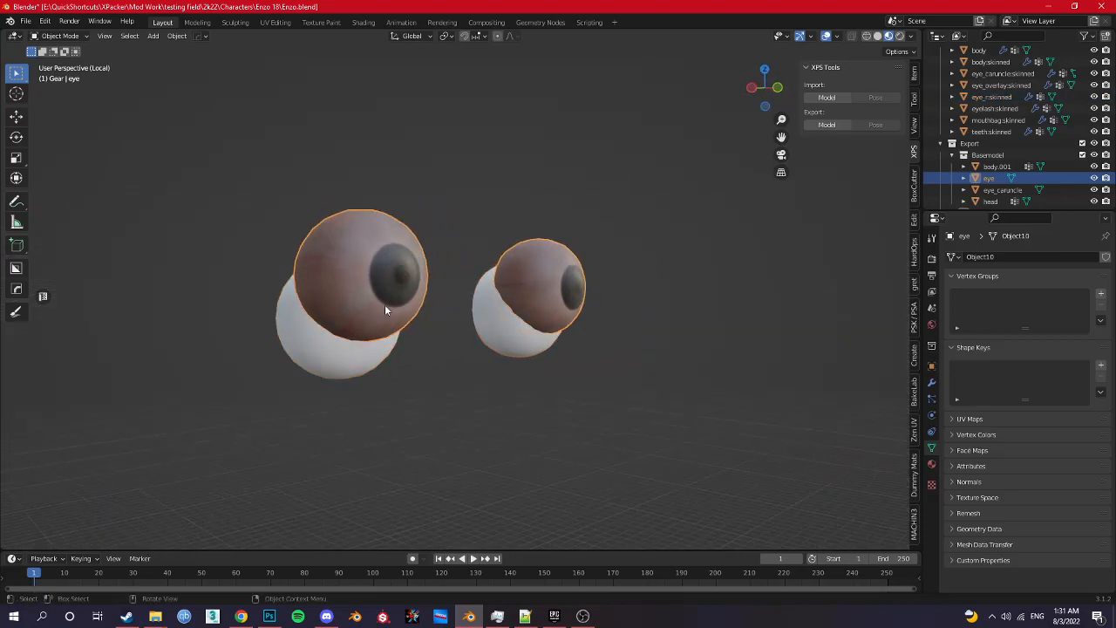
middle_drag(600, 367, 497, 385)
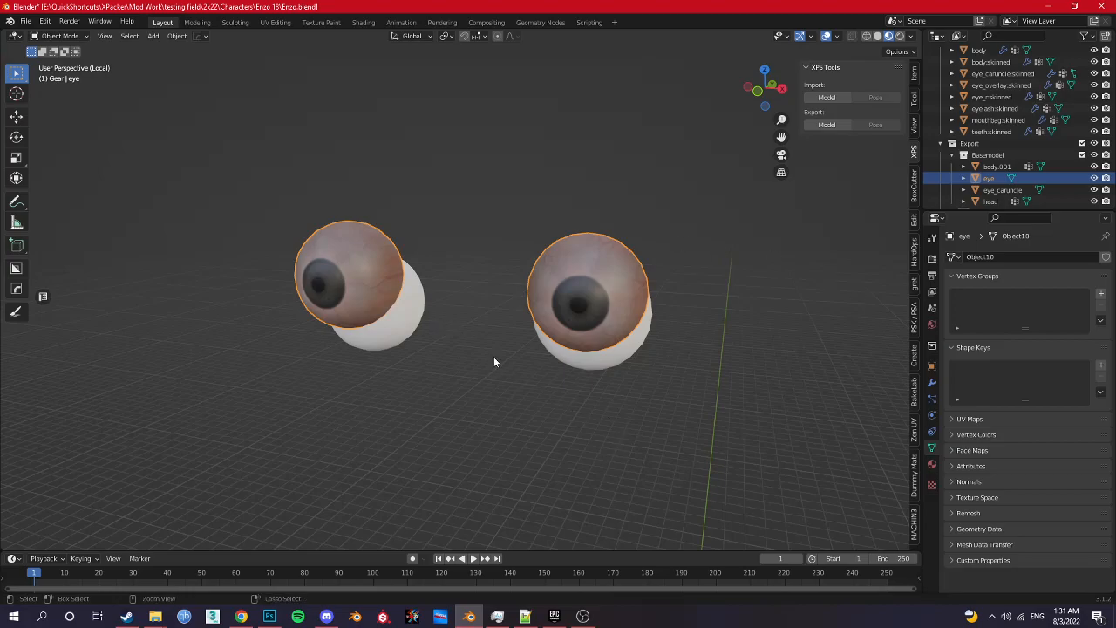
key(ctrl+Tab)
click(570, 357)
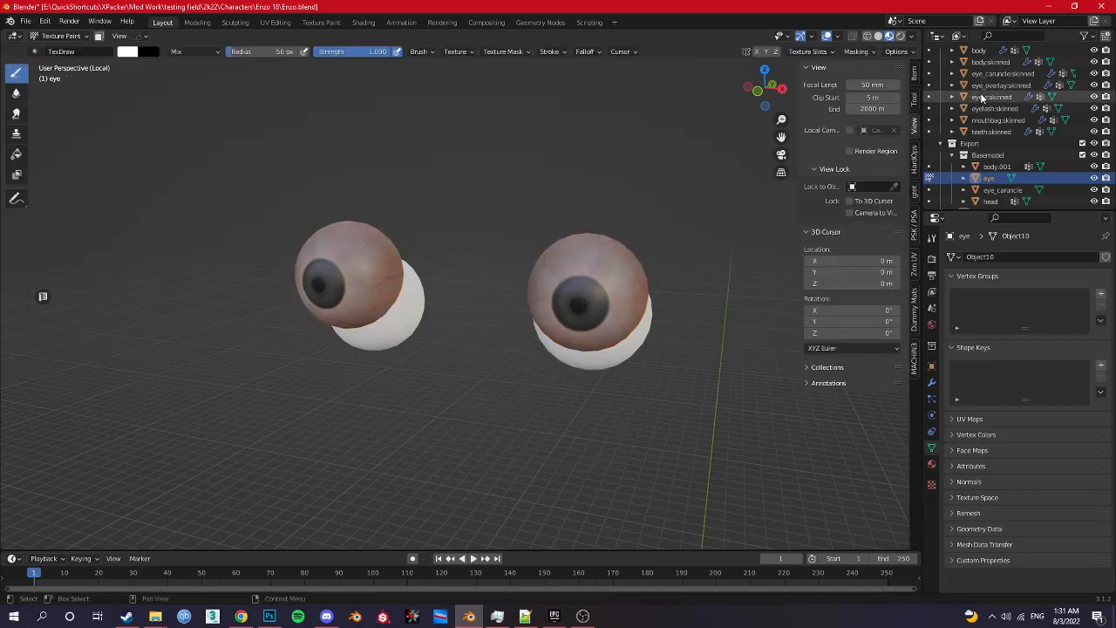
key(ctrl+Tab)
Step: Transfer weights from eye_r:skinned to the eye mesh in Weight Paint mode, and return to Object Mode
click(999, 98)
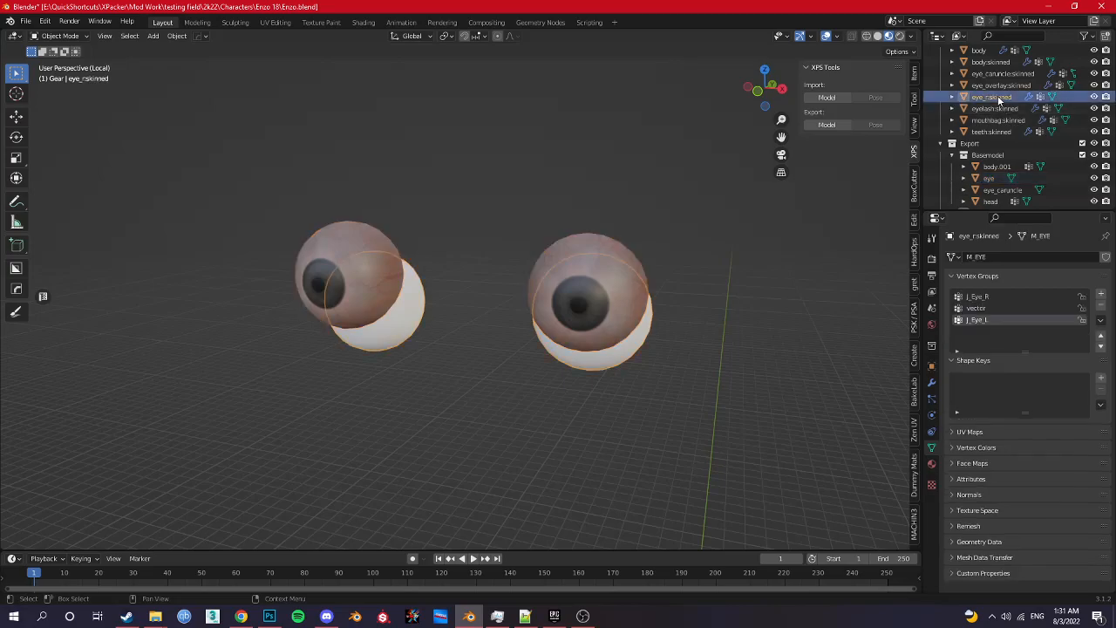
click(988, 178)
key(ctrl+Tab)
click(503, 373)
key(q)
click(511, 321)
key(ctrl+Tab)
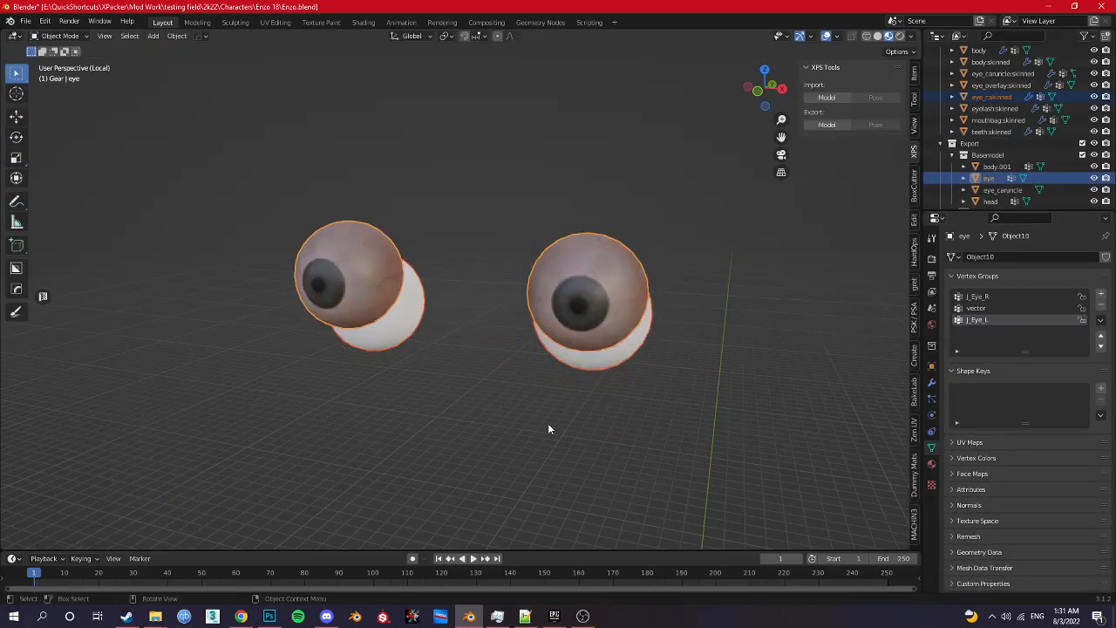
middle_drag(535, 418, 662, 305)
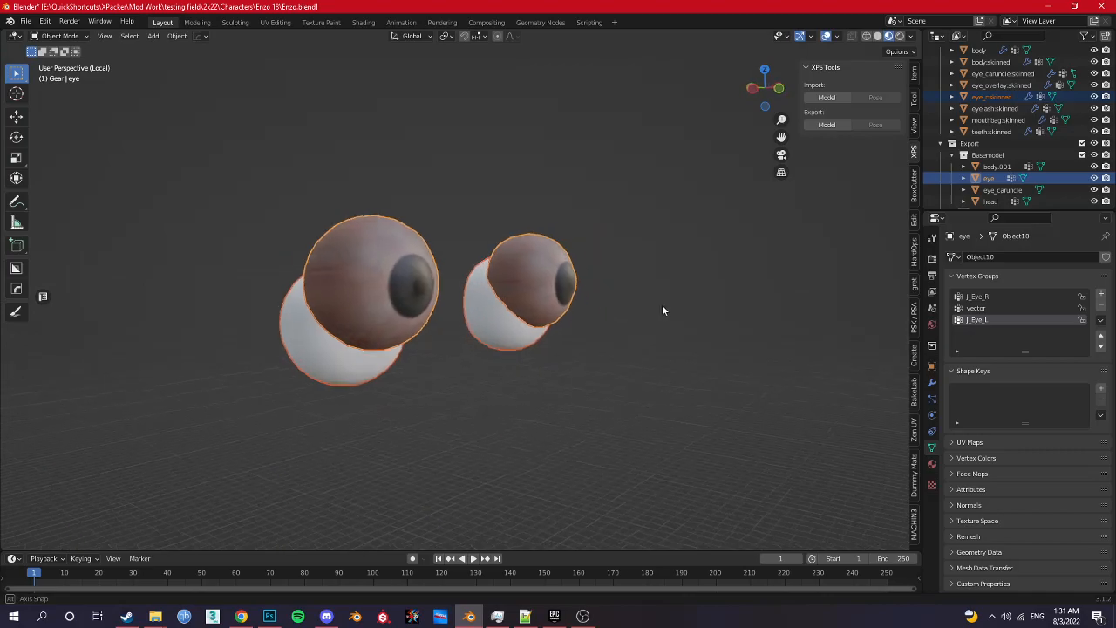
Step: Exclude the John Cena collection again and leave the isolated view
click(992, 97)
scroll(1046, 122, up, 2)
click(1082, 86)
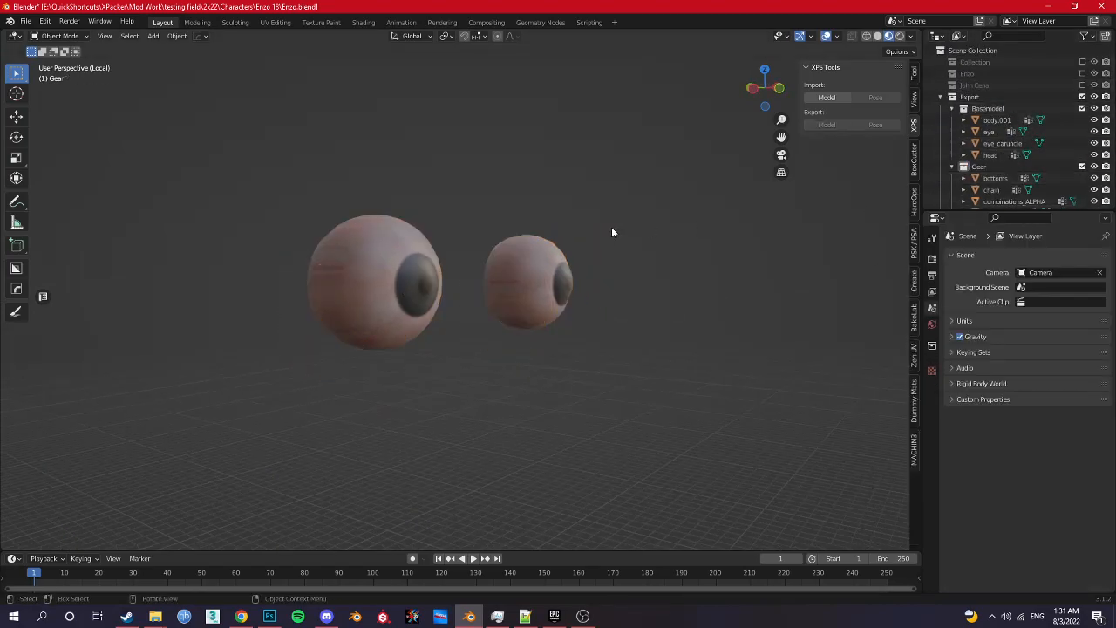
key(KP_Divide)
Step: Transfer weights from the head to the eye_caruncle mesh in Weight Paint mode, and return to Object Mode
scroll(1046, 128, down, 3)
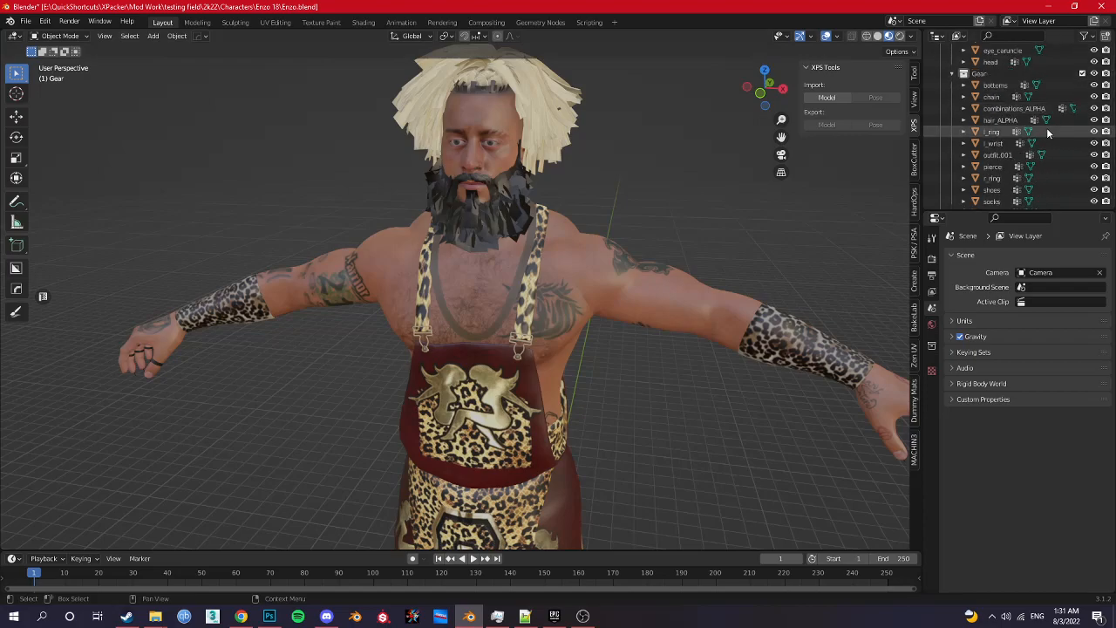
click(1001, 96)
click(993, 108)
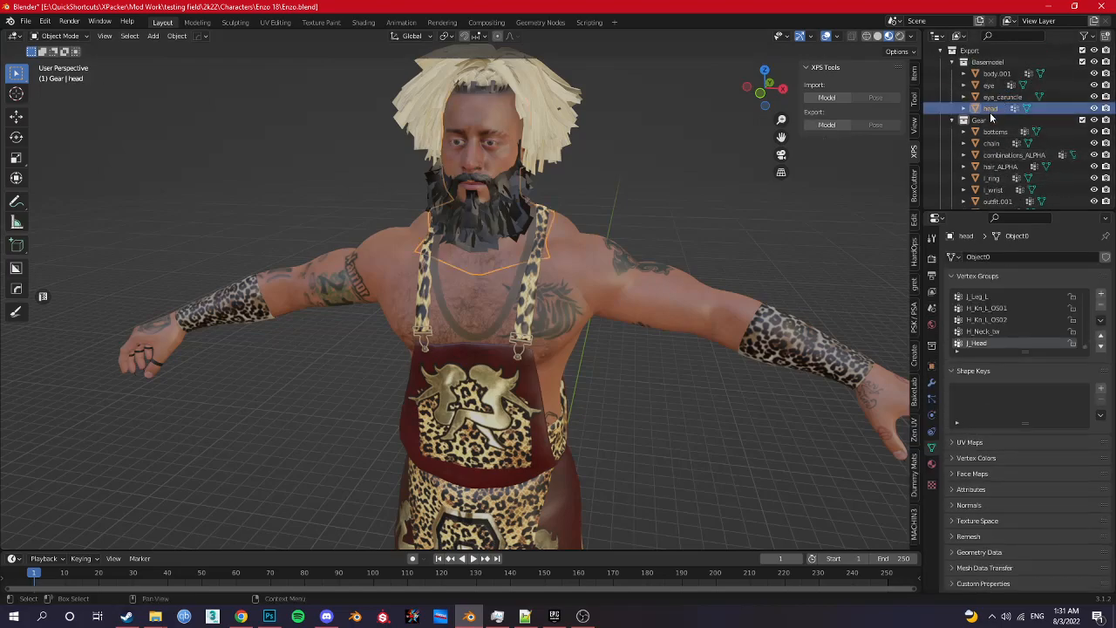
ctrl+click(998, 97)
key(ctrl+Tab)
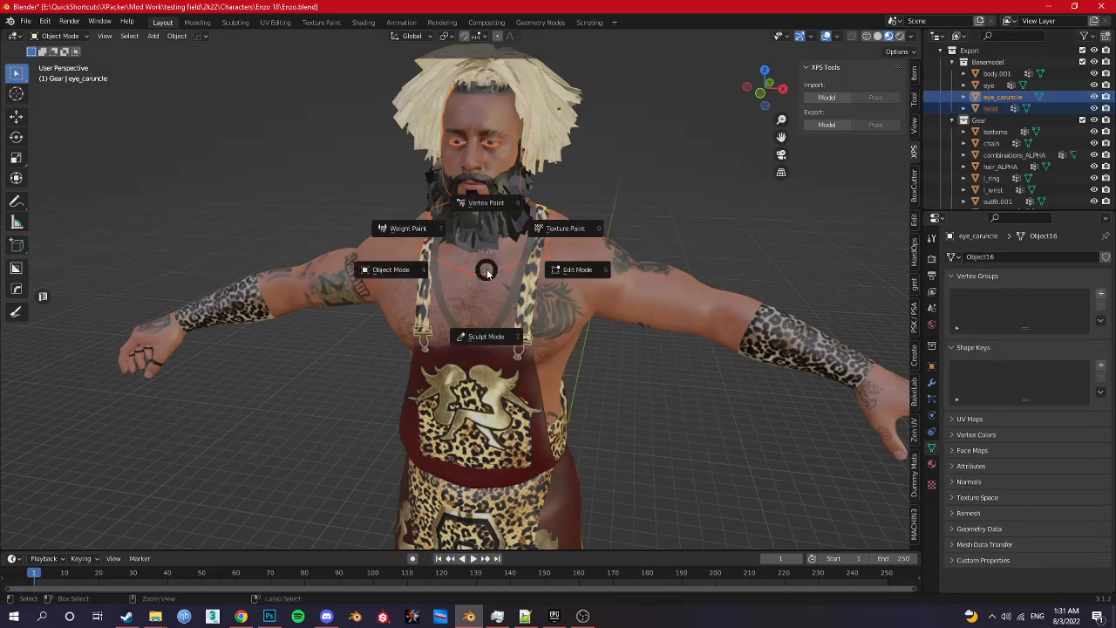
click(407, 218)
key(q)
mouse_move(410, 224)
click(458, 223)
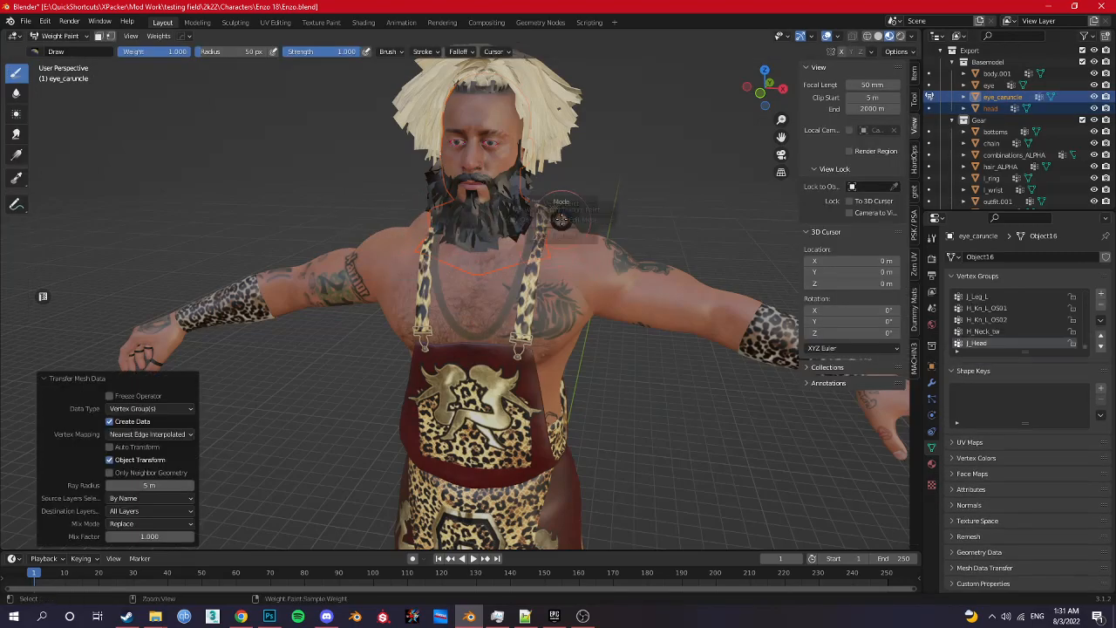
key(ctrl+Tab)
Step: Examine the assembled character, selecting the head and outfit.001 meshes to inspect their extents and vertex groups
middle_drag(544, 272, 574, 268)
scroll(994, 104, down, 2)
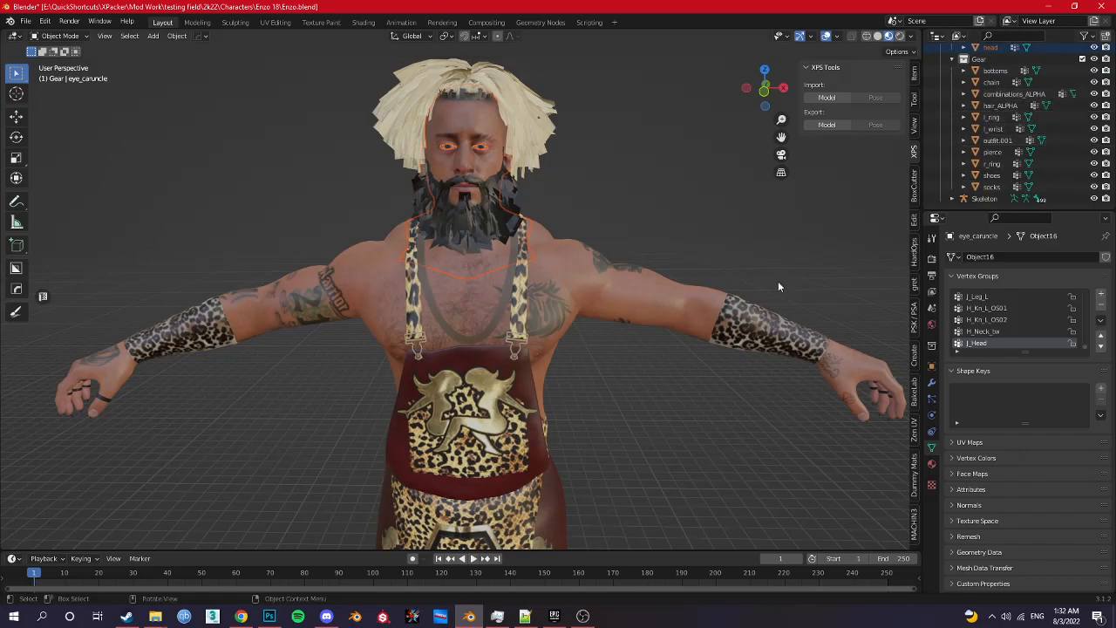
shift+middle_drag(402, 343, 411, 295)
scroll(528, 354, down, 2)
middle_drag(528, 354, 494, 353)
scroll(1051, 110, up, 3)
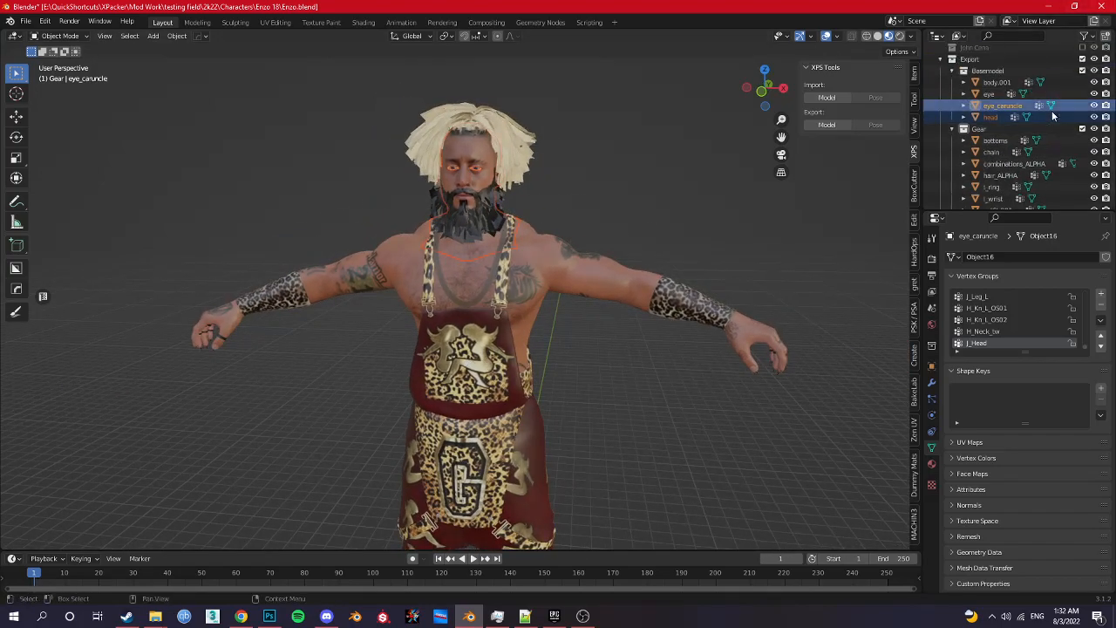
scroll(1052, 110, down, 1)
click(998, 95)
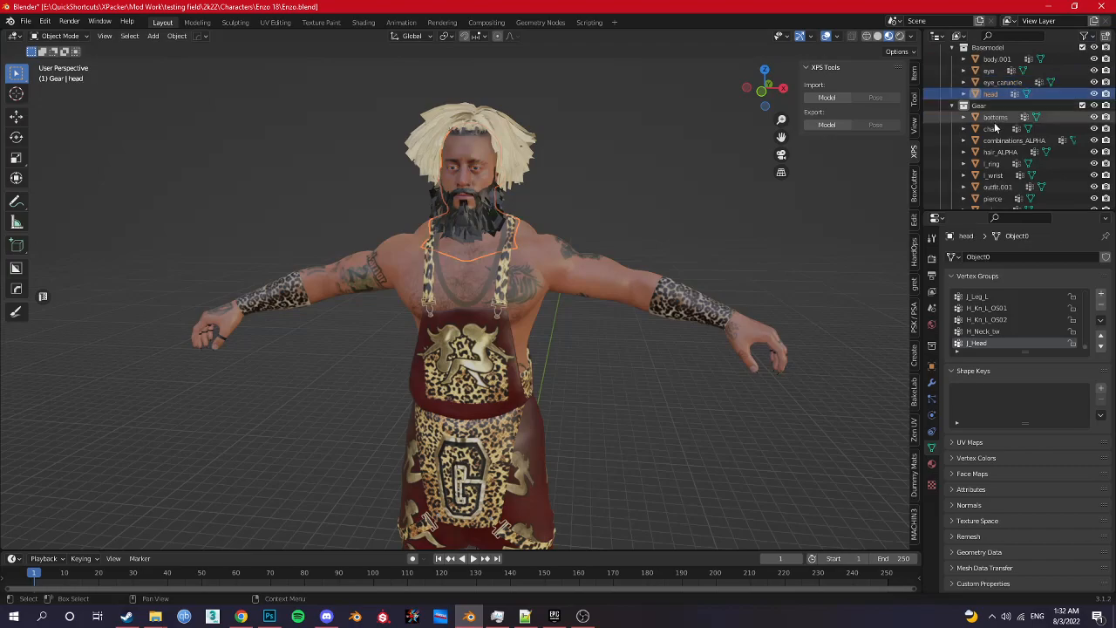
click(454, 395)
middle_drag(580, 397, 471, 396)
scroll(556, 390, up, 4)
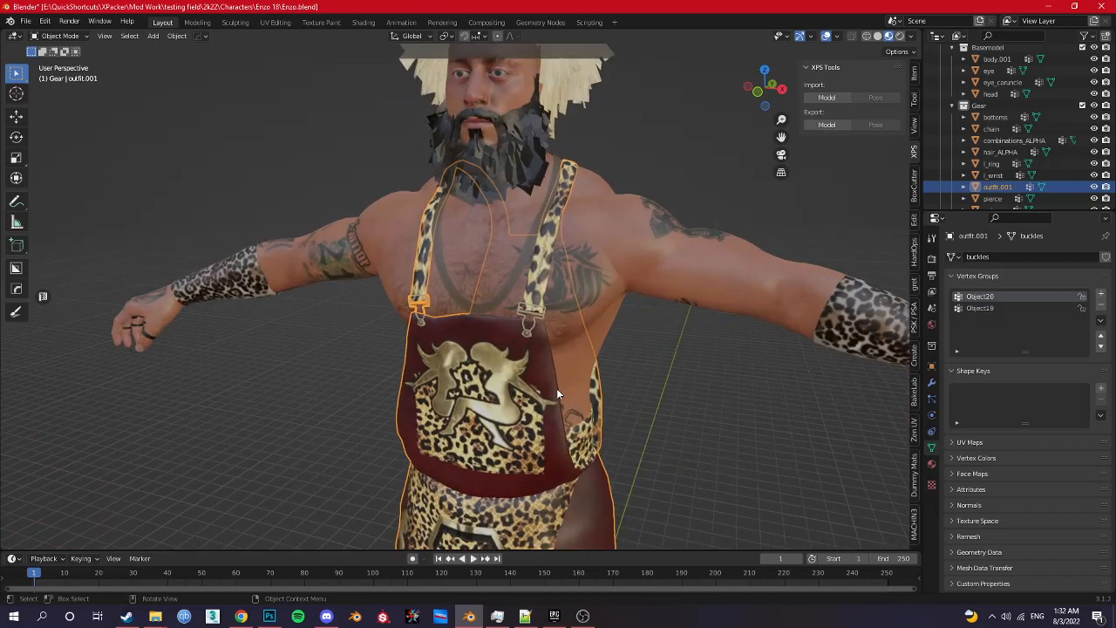
click(543, 171)
click(543, 172)
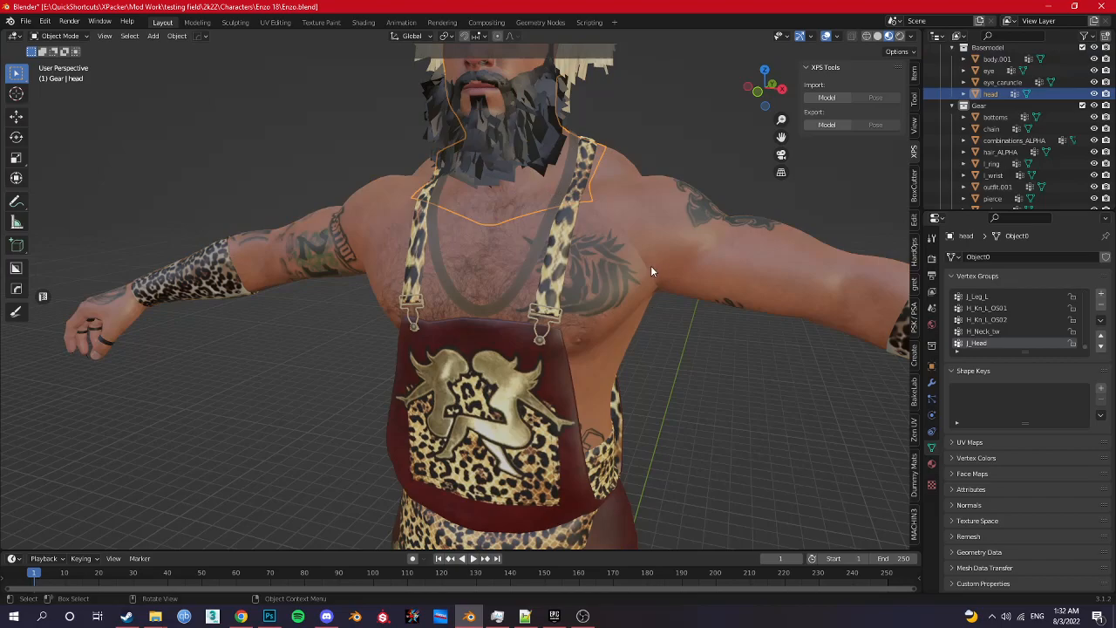
Step: Join the body.001 mesh into the head mesh
click(555, 264)
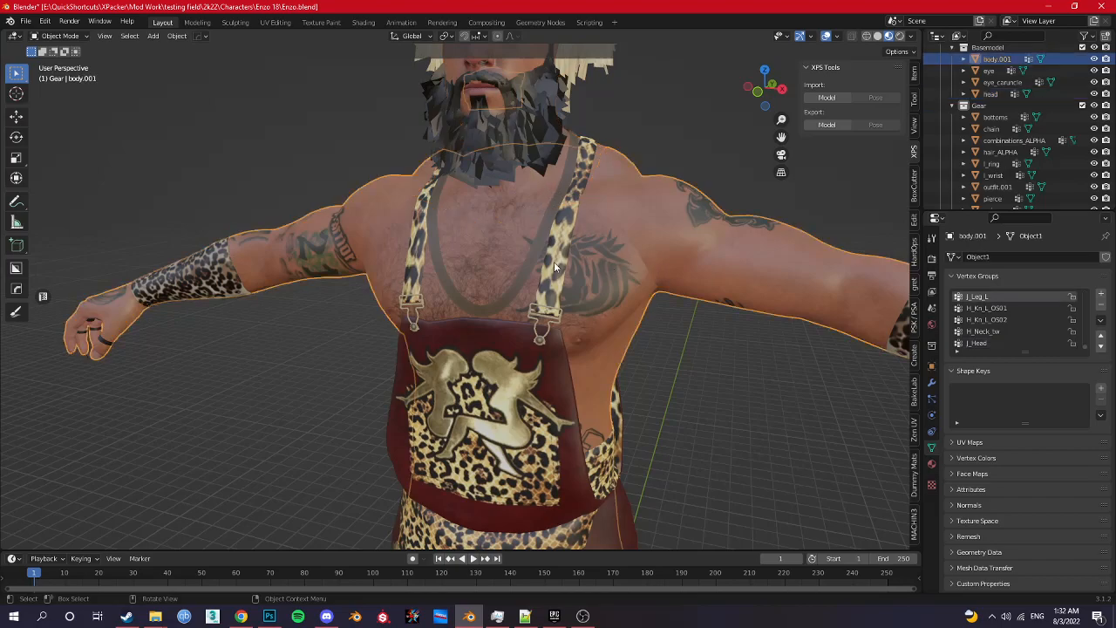
ctrl+click(991, 93)
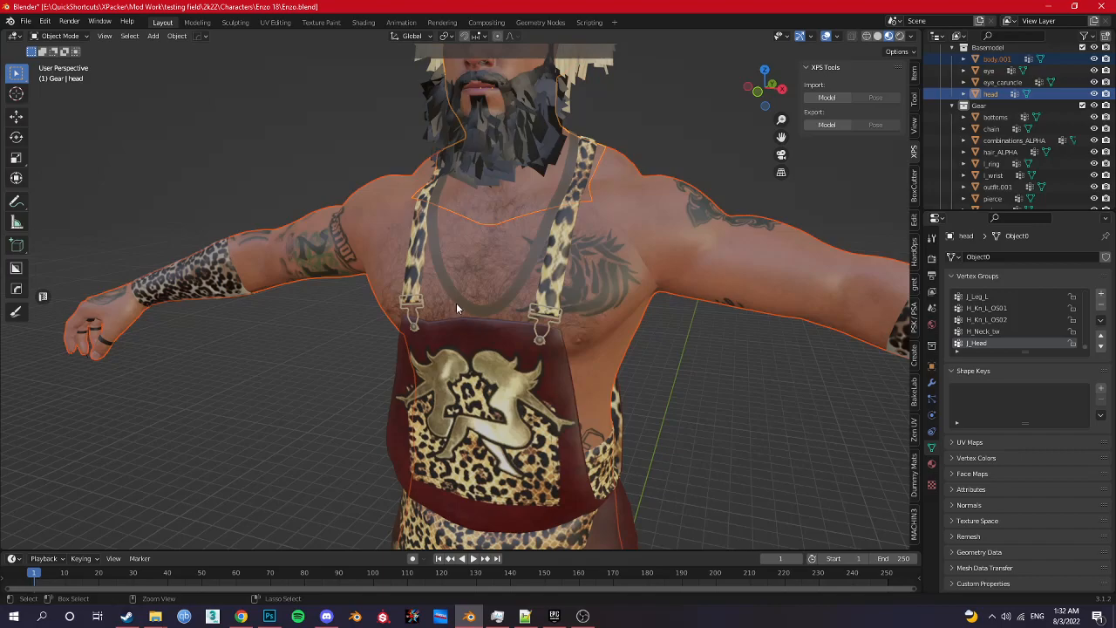
key(ctrl+j)
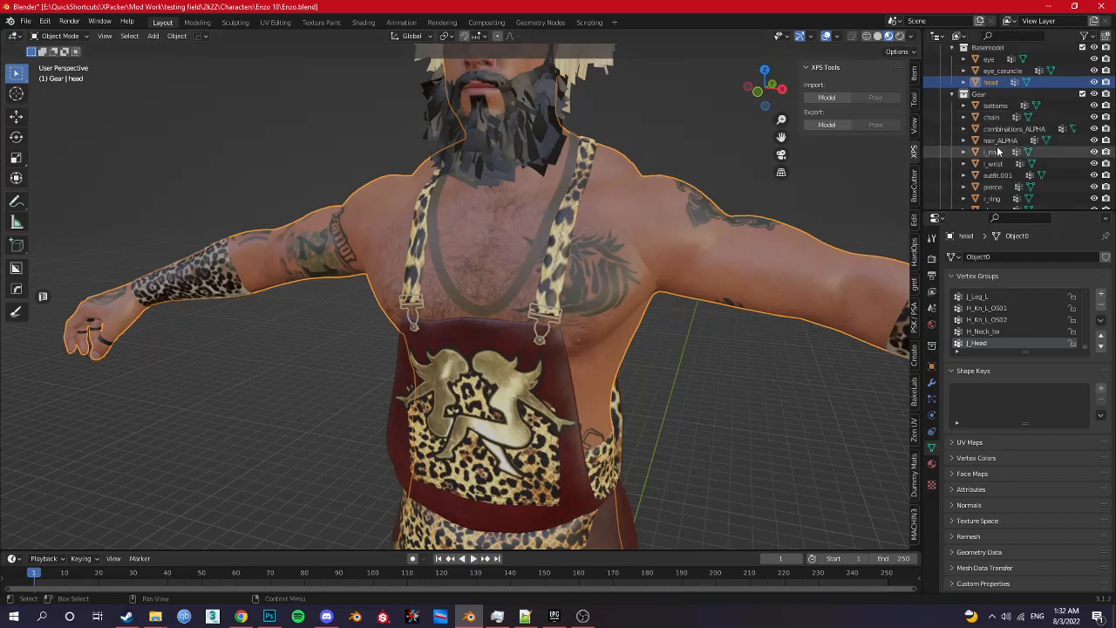
Step: Add outfit.001 to the selected head and transfer the head's weights to it in Weight Paint mode
scroll(996, 146, down, 2)
ctrl+click(453, 340)
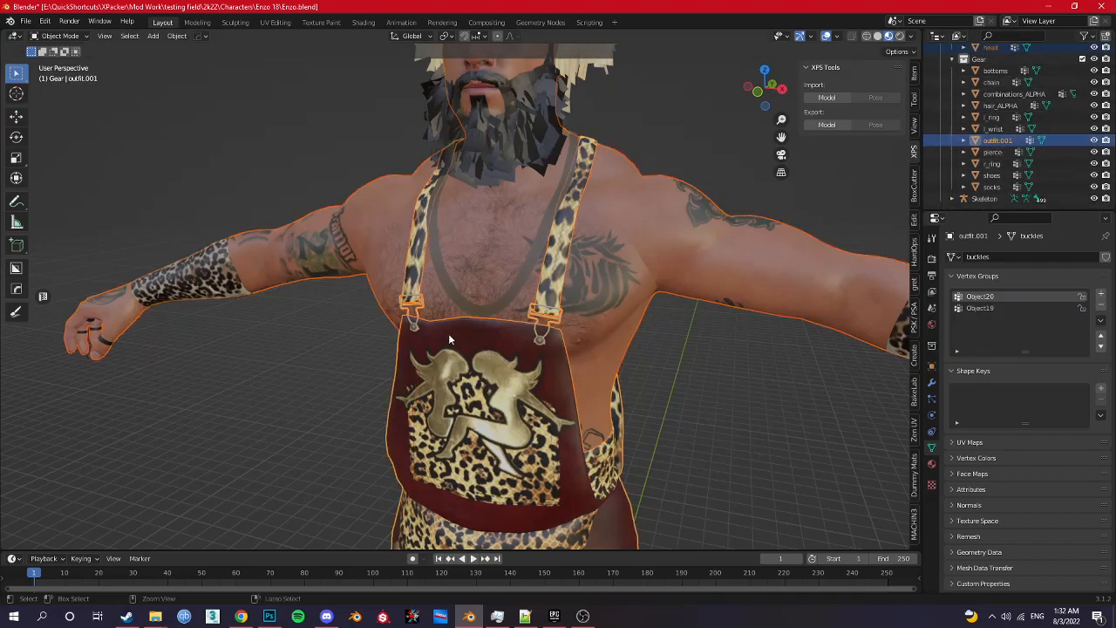
key(ctrl+Tab)
click(366, 218)
key(q)
mouse_move(384, 253)
click(460, 254)
Step: Inspect the transferred J_Chest and J_Neck weights on the outfit's straps and bib
middle_drag(469, 336, 492, 334)
shift+right_click(531, 254)
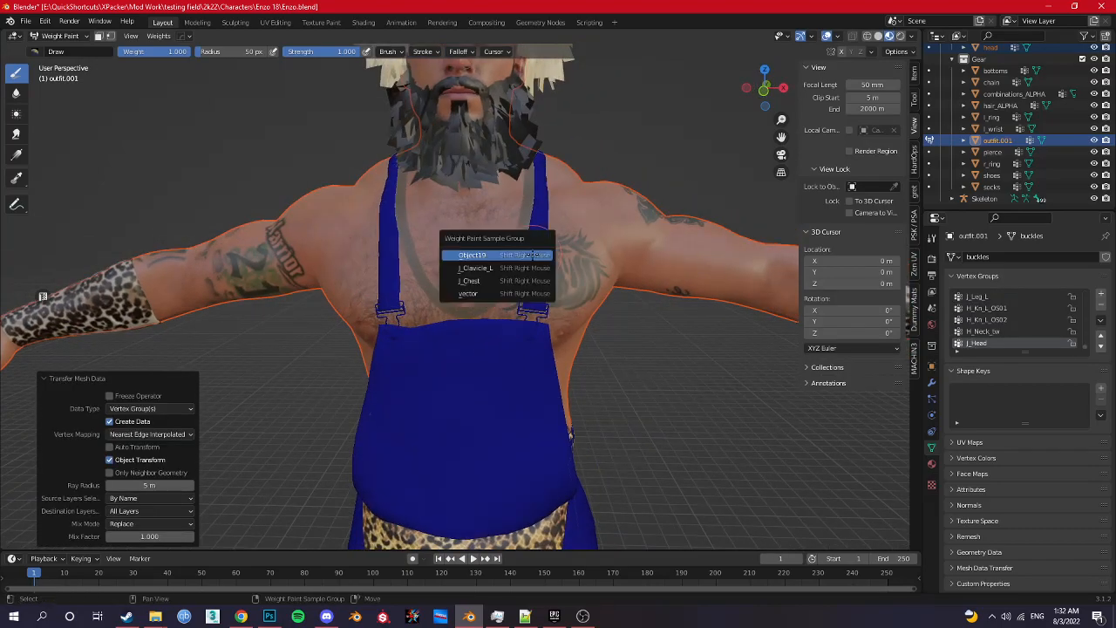
click(528, 259)
shift+right_click(525, 261)
click(520, 284)
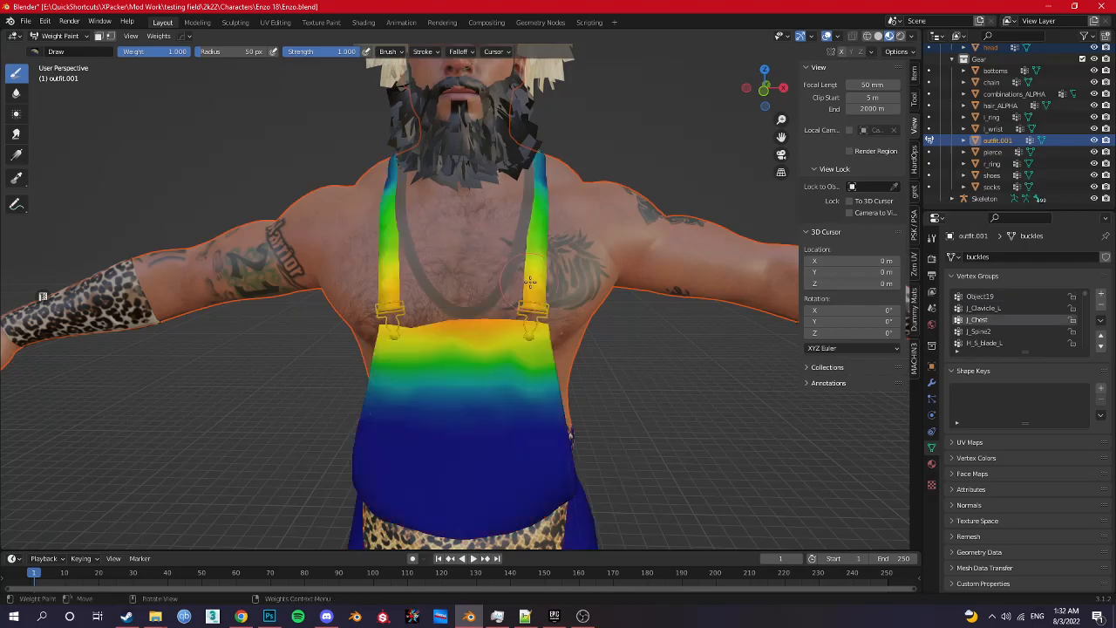
middle_drag(521, 285, 475, 281)
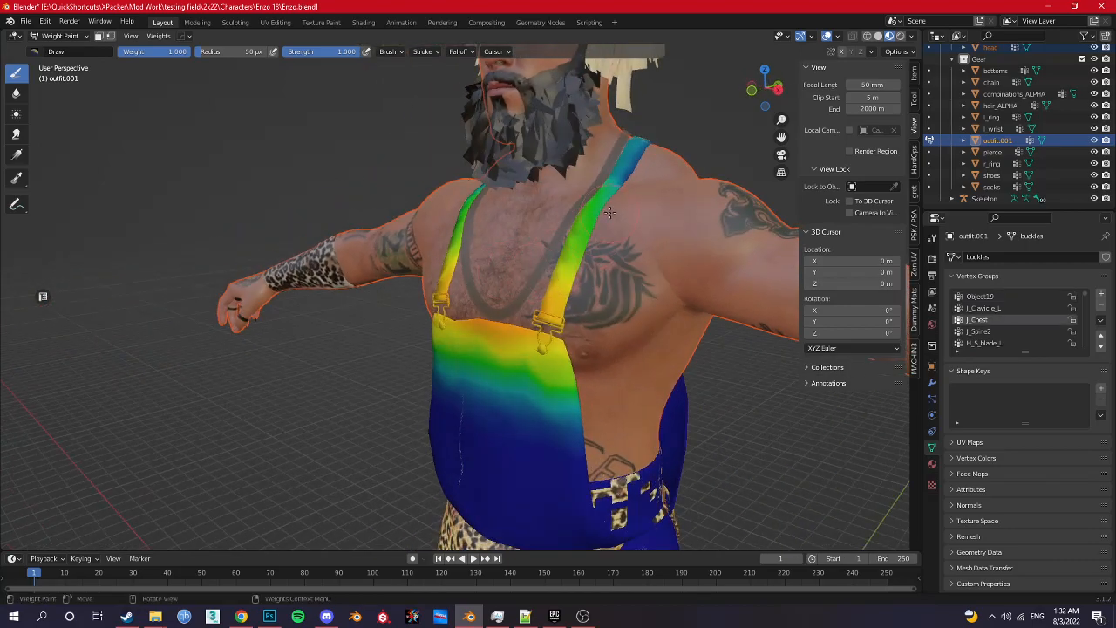
shift+right_click(624, 152)
click(614, 172)
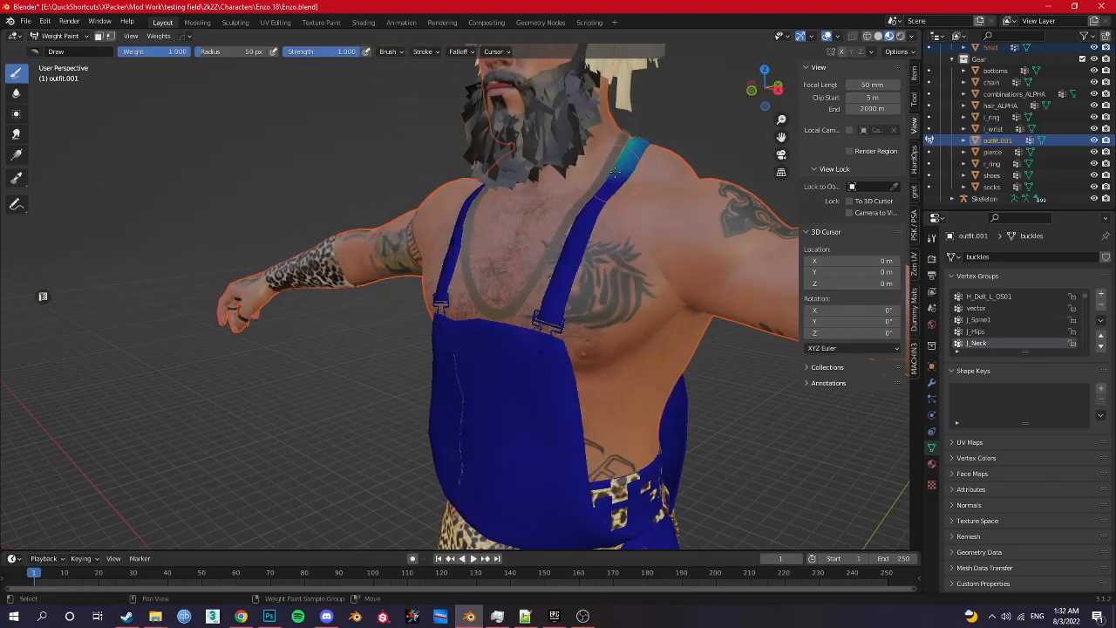
Step: Return to Object Mode, remove the Object20 and Object19 vertex groups from outfit.001, and hide the mesh
middle_drag(451, 262, 501, 350)
key(ctrl+Tab)
click(376, 340)
click(487, 376)
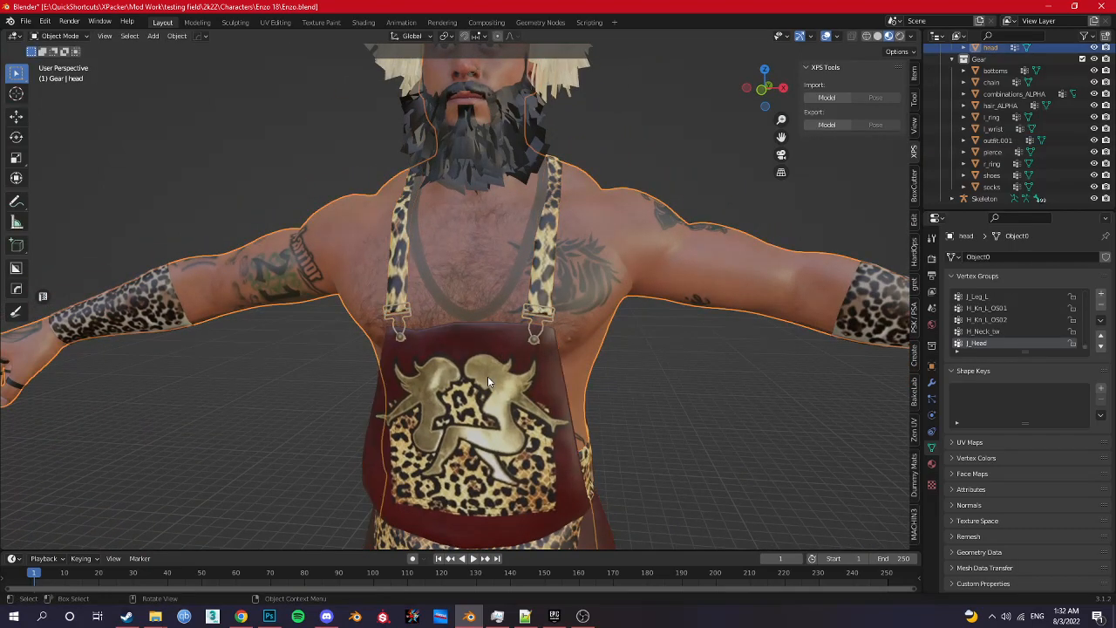
click(487, 376)
scroll(1049, 318, up, 8)
scroll(1050, 318, up, 1)
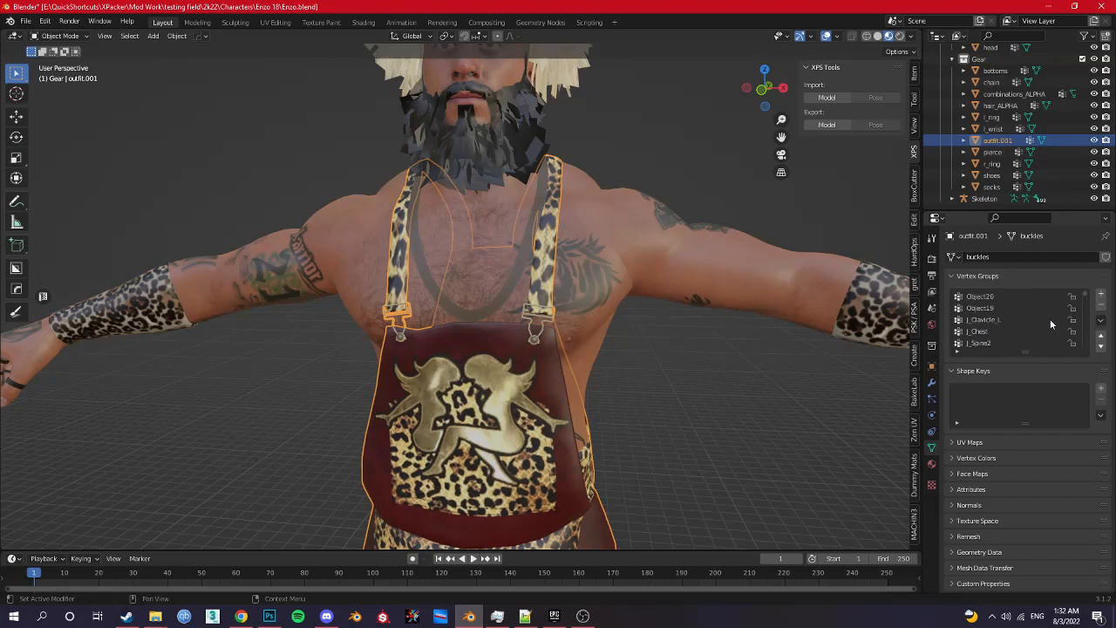
click(1048, 297)
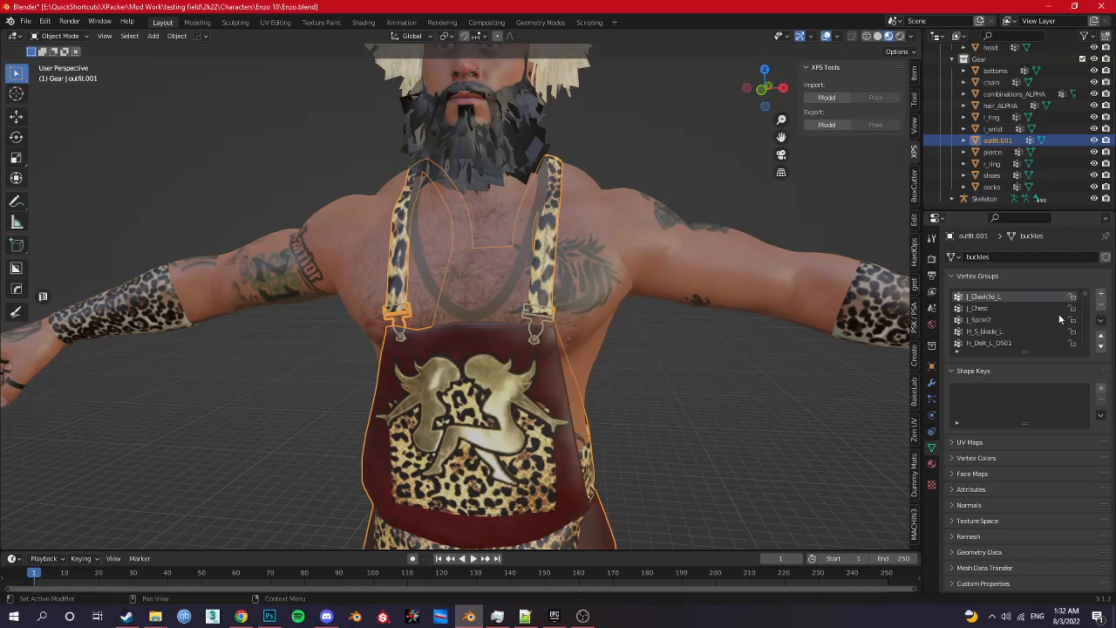
scroll(1081, 318, down, 5)
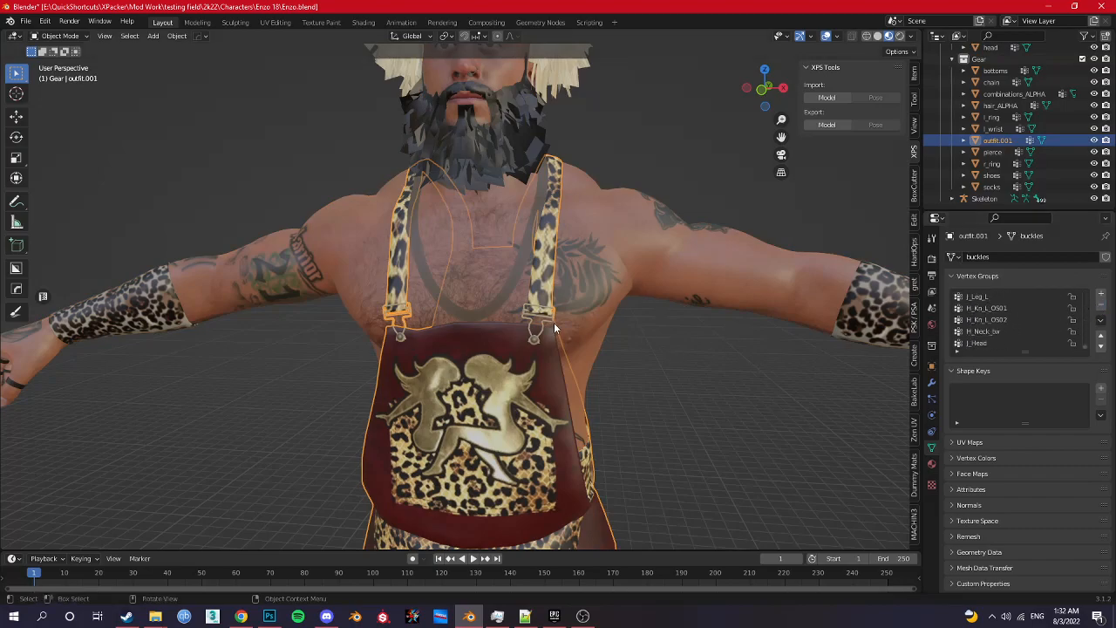
key(h)
Step: Select the head and the chain, and transfer the head's weights to the chain in Weight Paint mode
scroll(564, 305, down, 4)
middle_drag(564, 249, 545, 288)
scroll(526, 270, up, 3)
click(533, 268)
click(576, 267)
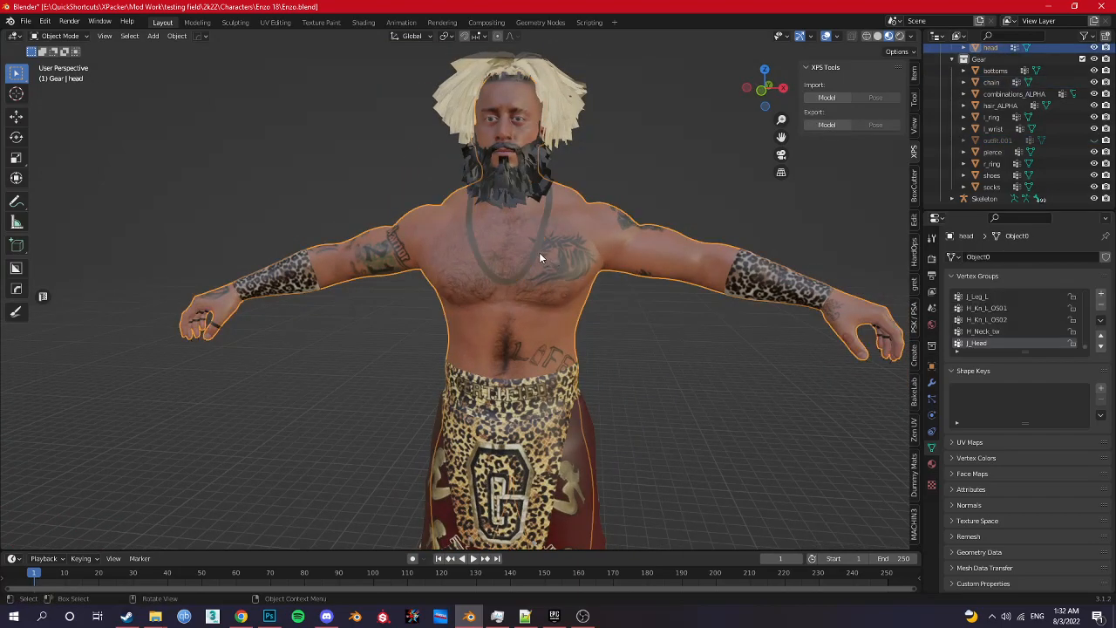
shift+click(535, 251)
key(Tab)
key(Tab)
key(q)
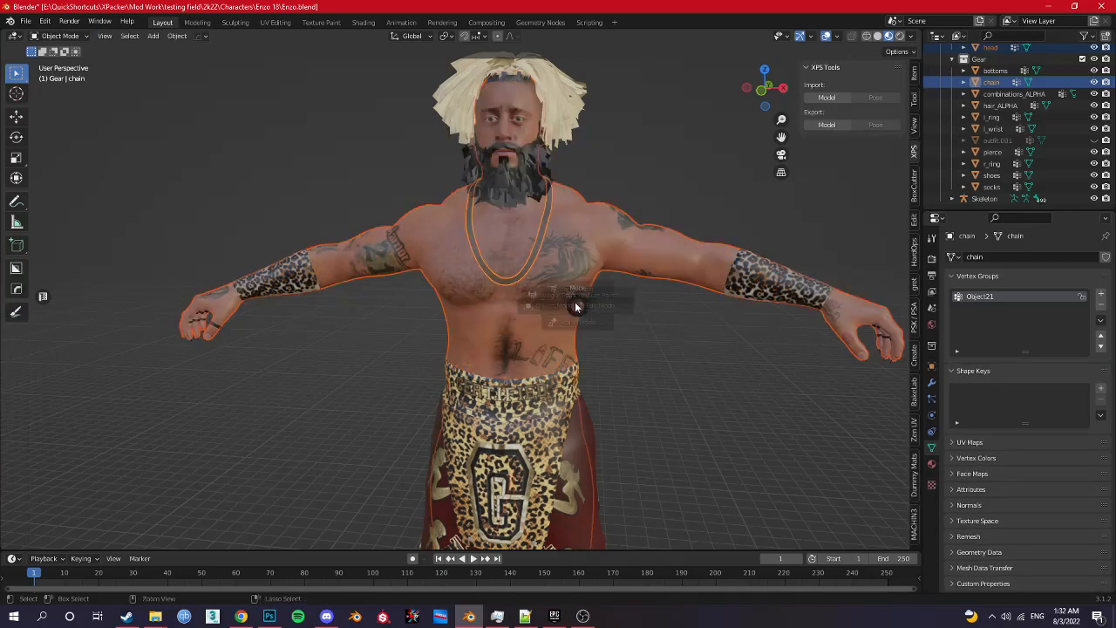
key(ctrl+Tab)
click(490, 266)
key(q)
mouse_move(485, 272)
click(547, 273)
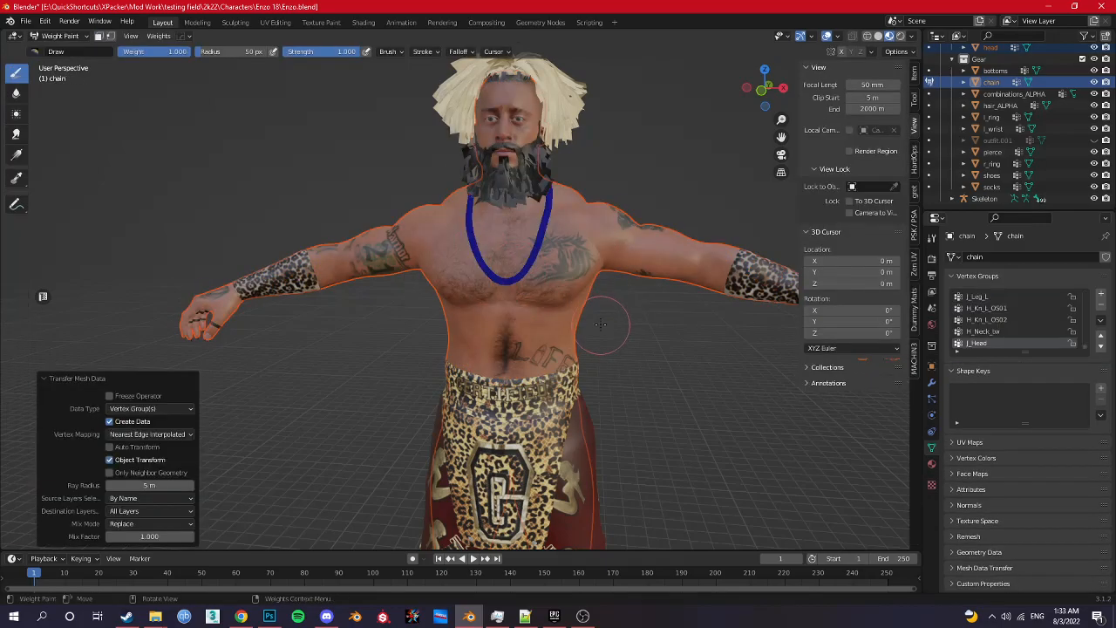
Step: Inspect the transferred J_Chest weights on the chain
middle_drag(568, 307, 543, 291)
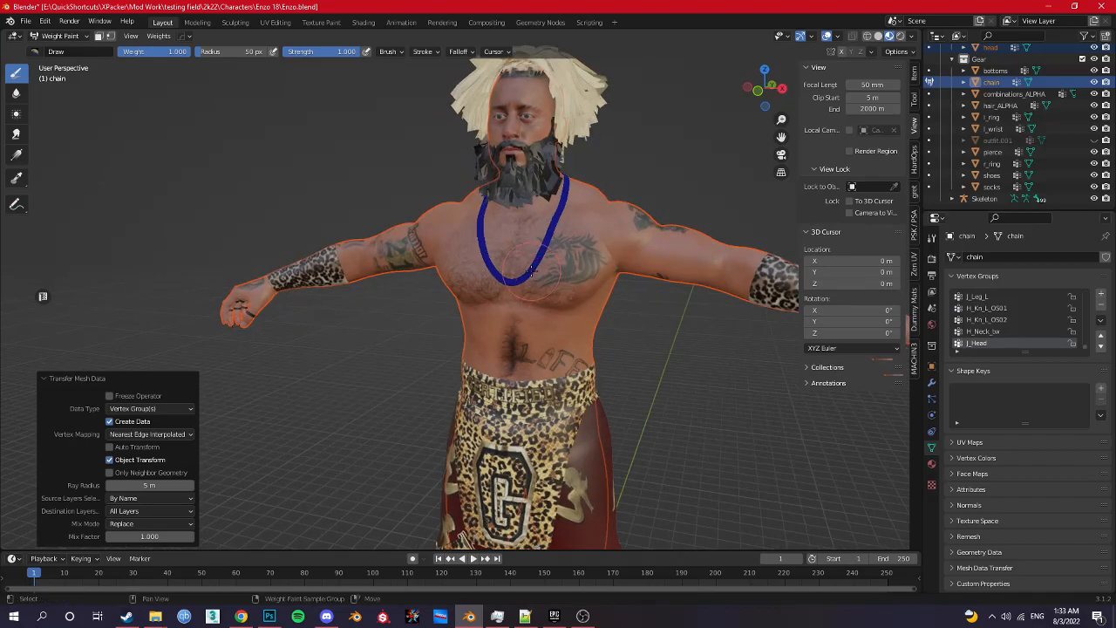
shift+right_click(531, 272)
click(471, 297)
scroll(541, 232, up, 3)
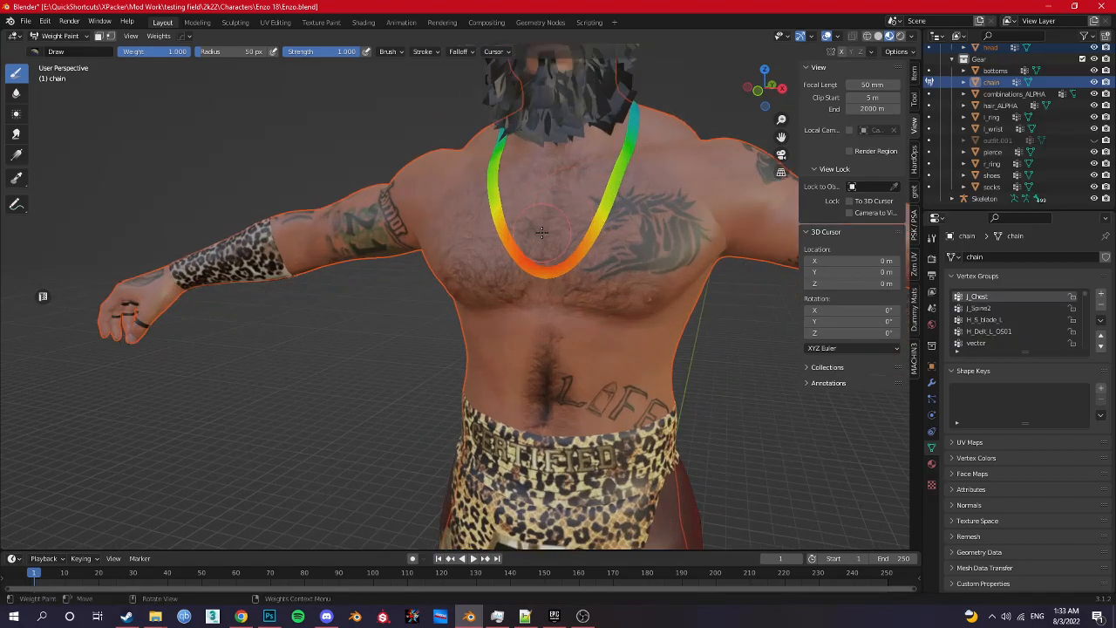
scroll(958, 297, up, 2)
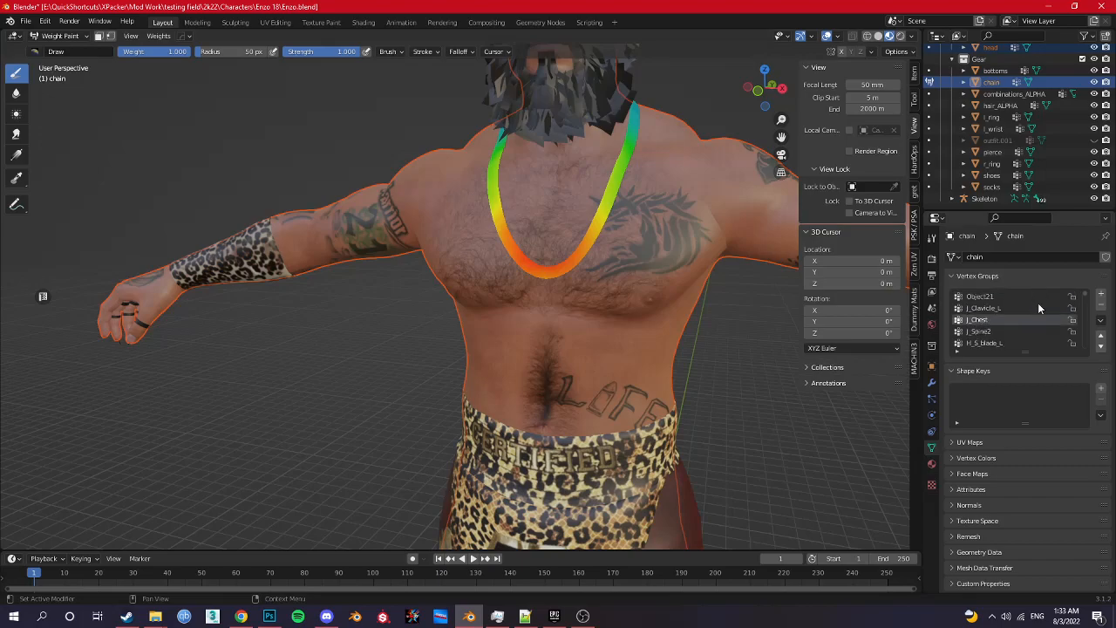
Step: Remove the Object21 vertex group from the chain, and hide the chain in Object Mode
click(1042, 297)
click(1101, 321)
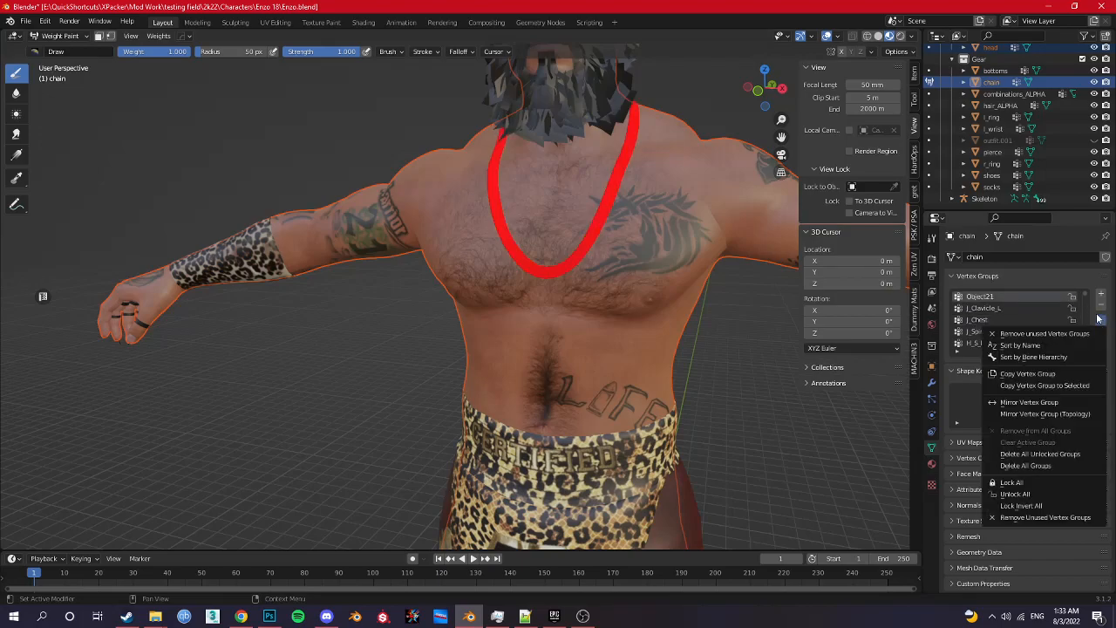
click(1100, 305)
click(1100, 305)
key(ctrl+Tab)
click(567, 291)
scroll(564, 284, down, 2)
click(535, 262)
click(535, 262)
key(h)
key(ctrl+z)
key(ctrl+z)
key(h)
middle_drag(532, 274, 582, 269)
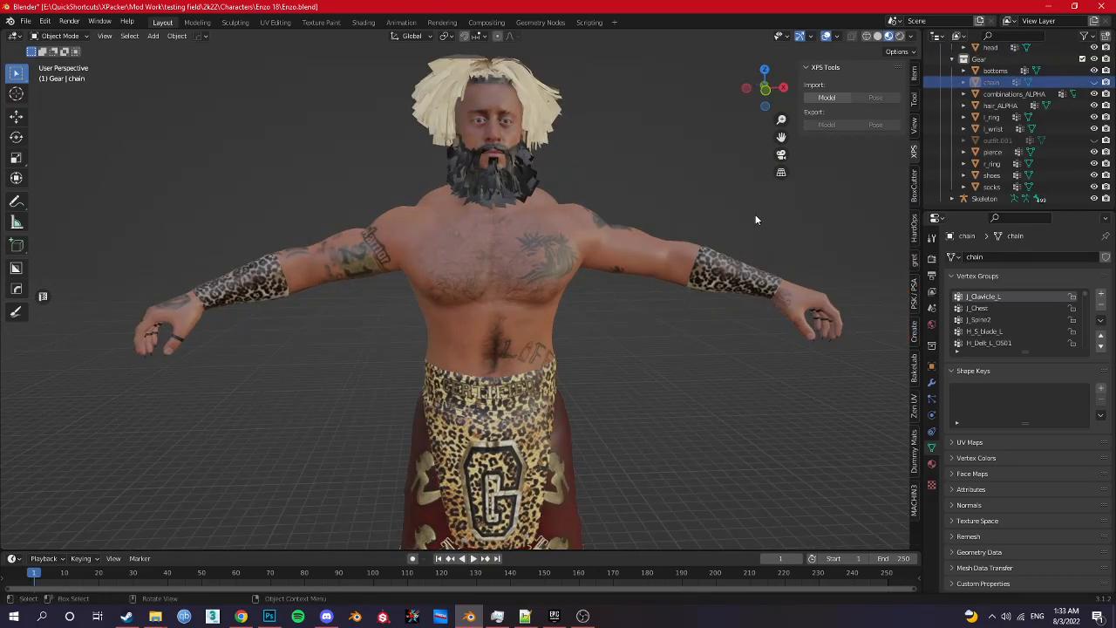
Step: Select the head and l_ring, and transfer the head's weights to l_ring in Weight Paint mode
click(999, 115)
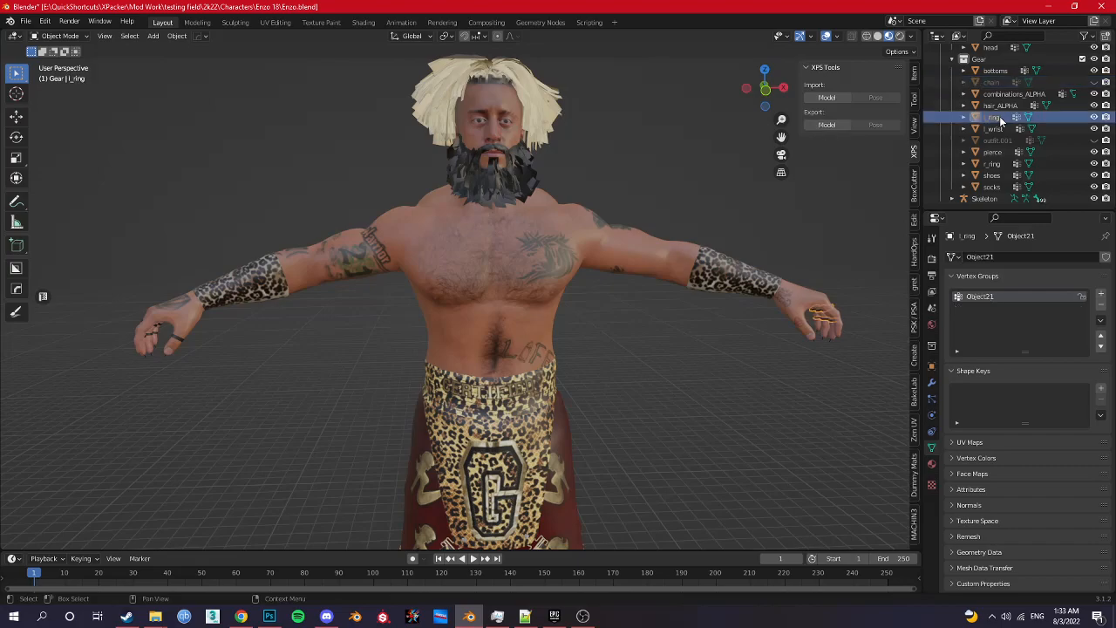
middle_drag(673, 306, 588, 277)
click(617, 326)
shift+click(671, 347)
key(ctrl+Tab)
click(621, 332)
key(q)
mouse_move(617, 324)
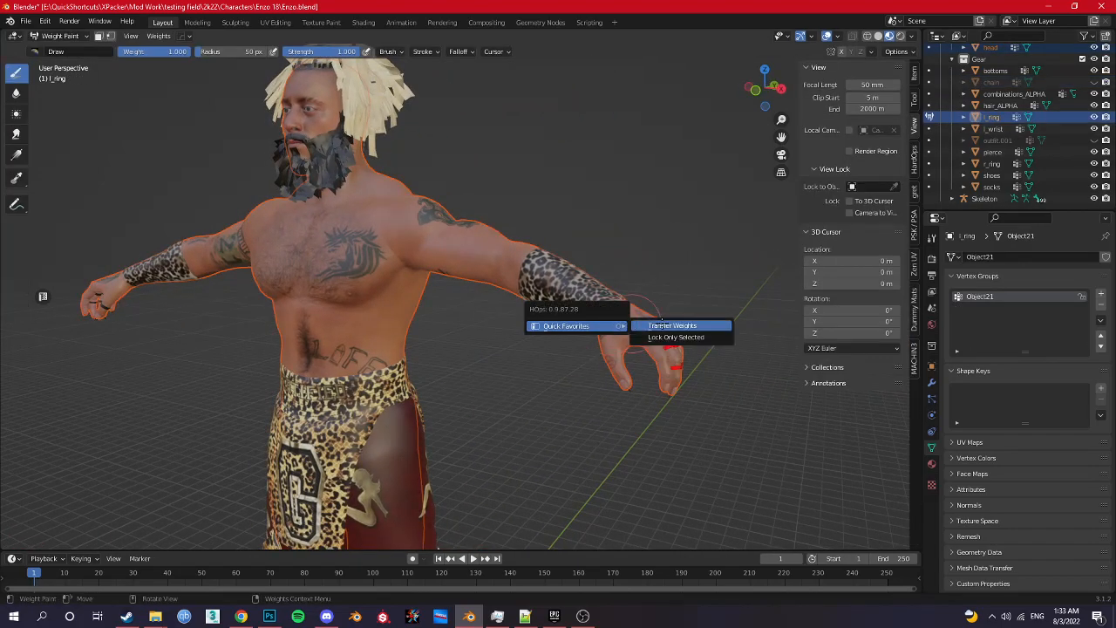
click(668, 328)
Step: Inspect the transferred J_RingF0_L and J_RingF1_L weights on the finger rings of l_ring
shift+right_click(673, 345)
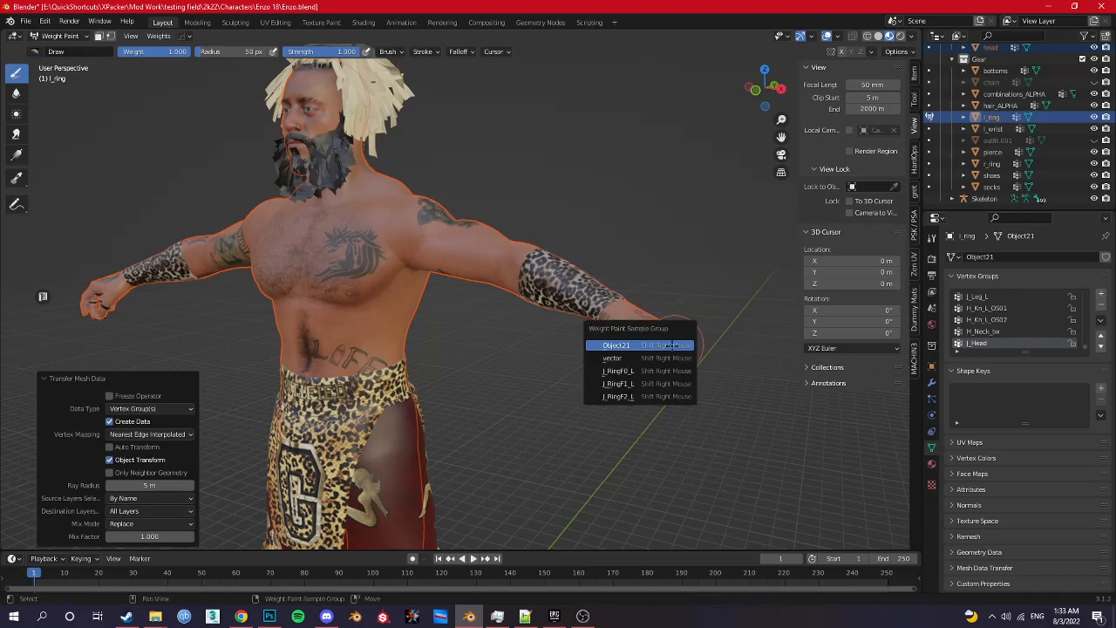
click(672, 369)
middle_drag(672, 368, 613, 358)
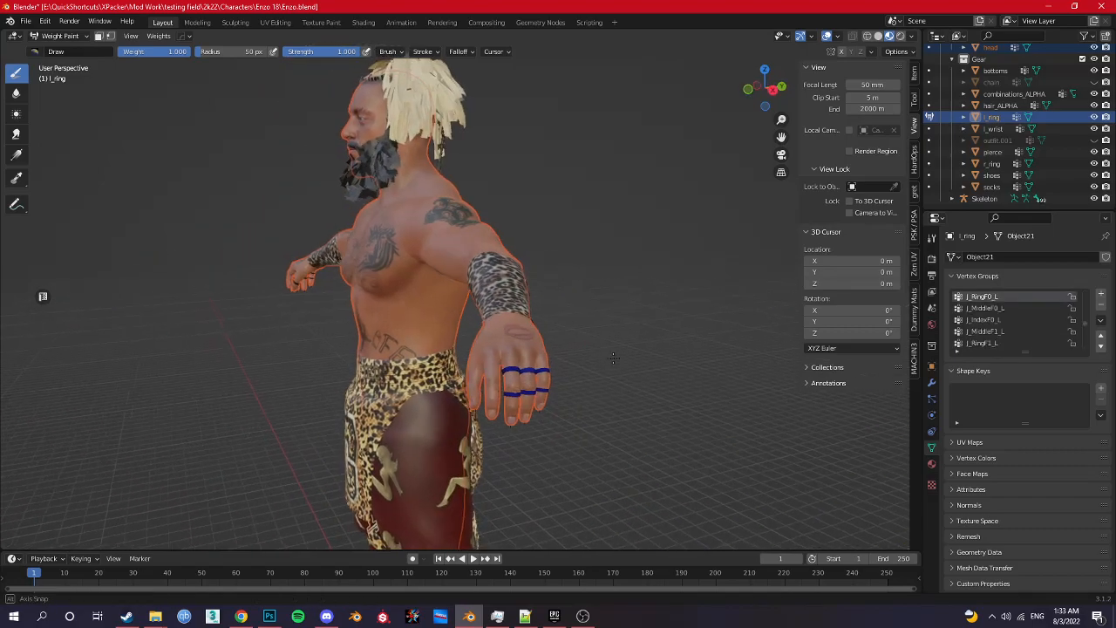
shift+right_click(529, 368)
click(530, 382)
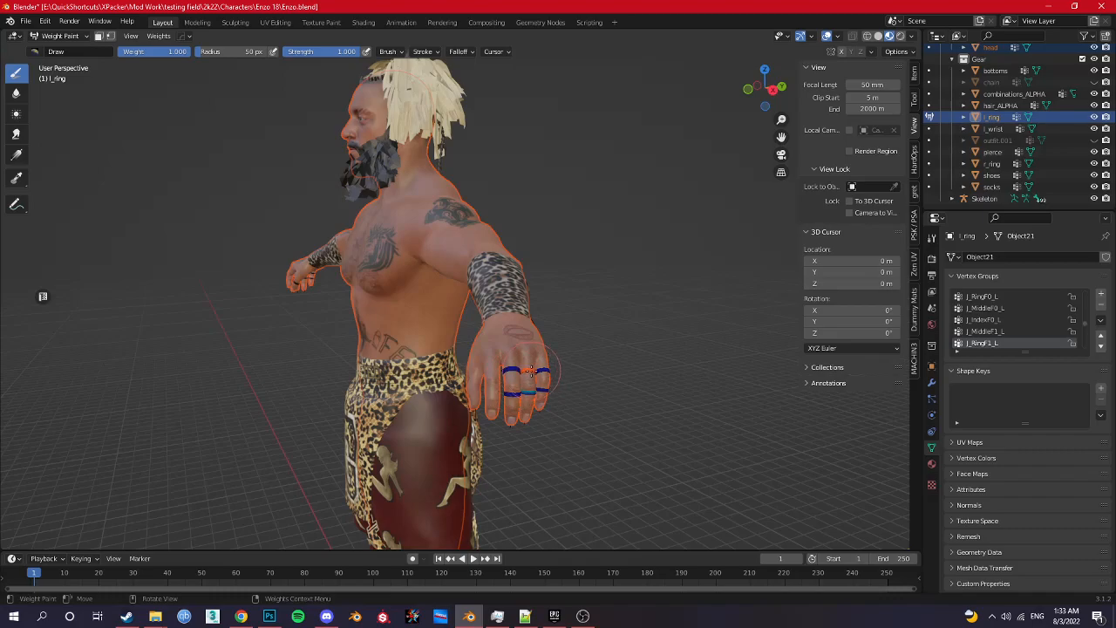
scroll(1046, 311, down, 3)
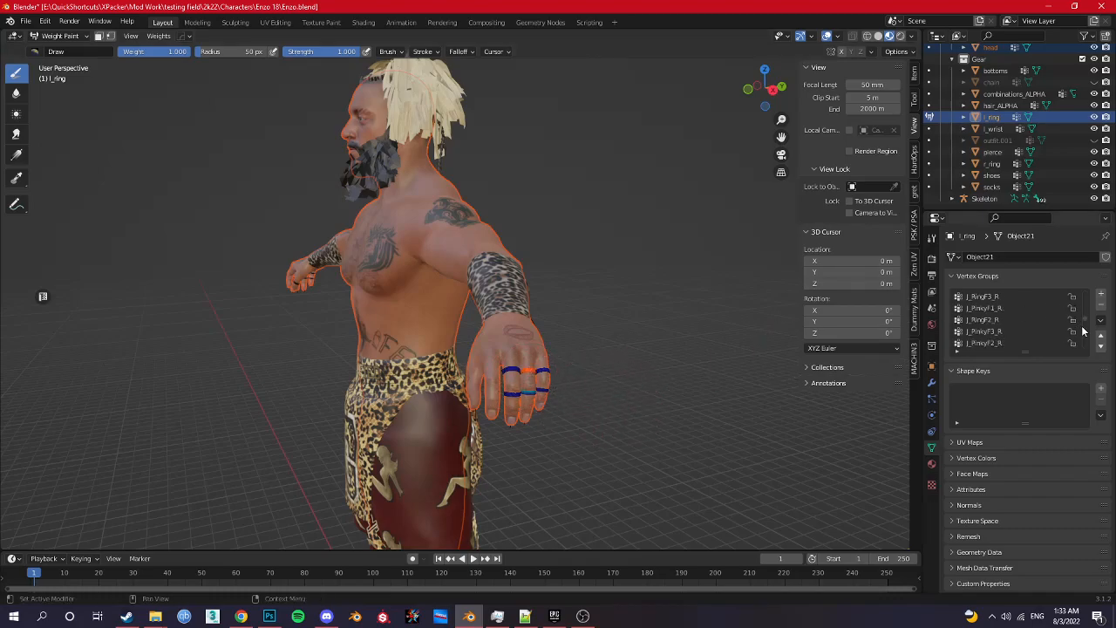
Step: Remove the Object21 vertex group from l_ring and return to Object Mode
click(1036, 295)
click(1100, 305)
key(ctrl+Tab)
click(433, 329)
Step: Select the head and l_wrist, and transfer the head's weights to l_wrist in Weight Paint mode
middle_drag(418, 326, 611, 301)
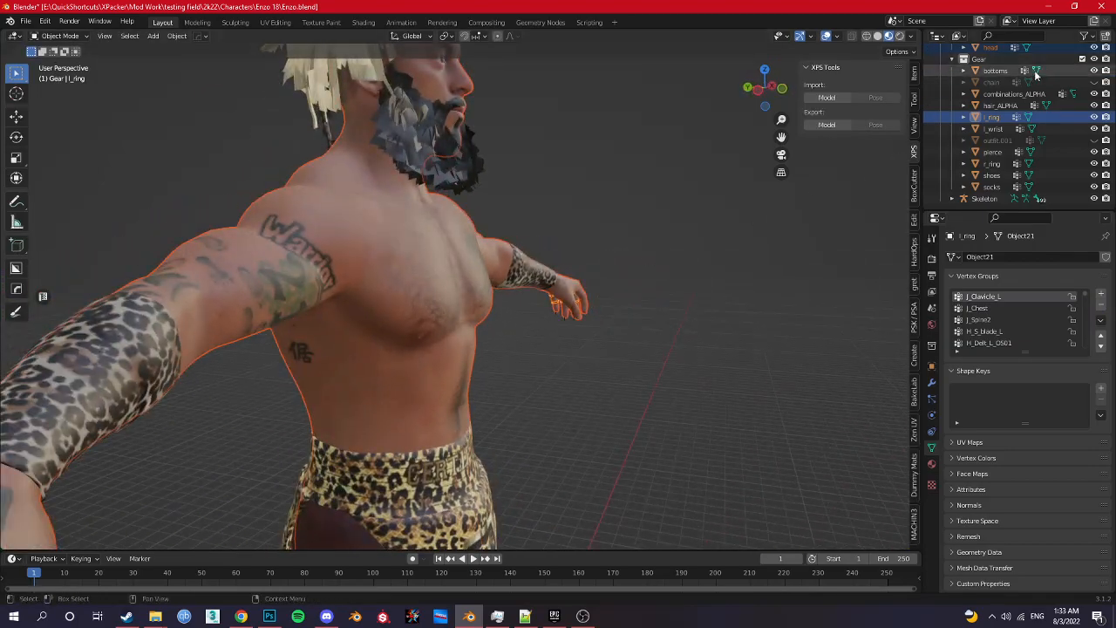
click(992, 129)
middle_drag(853, 192, 462, 295)
scroll(597, 270, down, 2)
click(468, 262)
shift+click(560, 271)
key(ctrl+Tab)
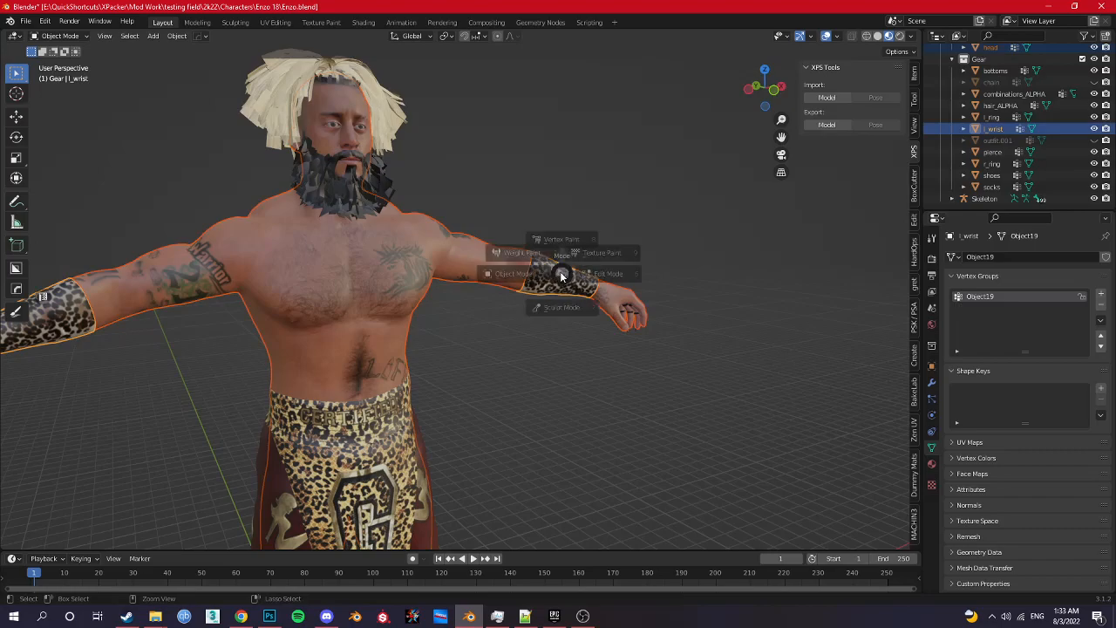
click(497, 232)
key(q)
click(573, 252)
Step: Inspect the transferred J_Elbow_L weights on the l_wrist wristbands
shift+right_click(561, 285)
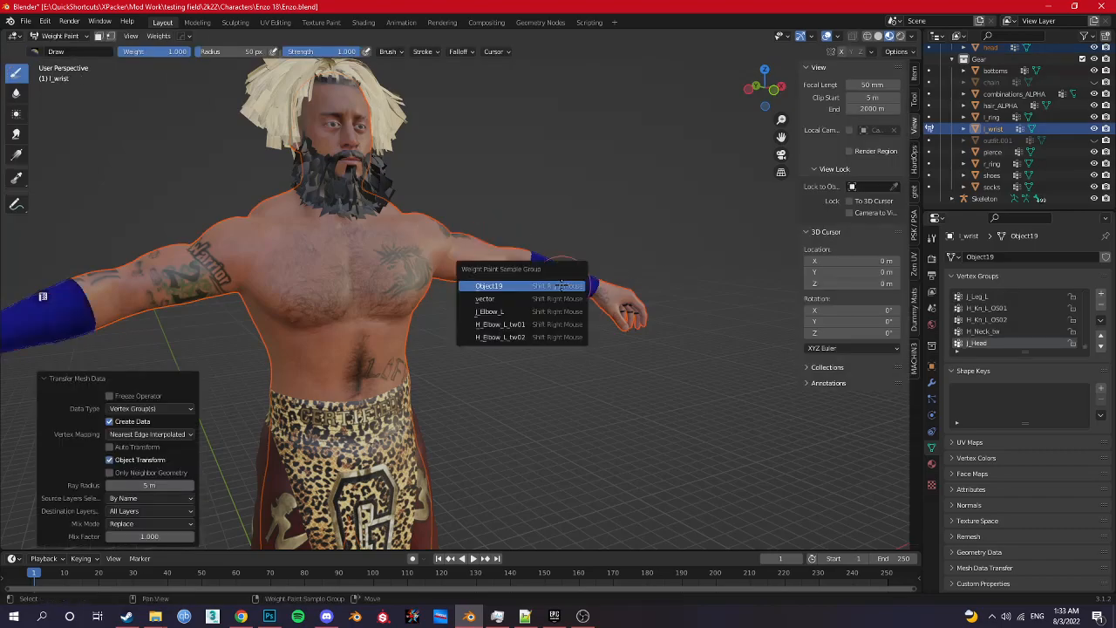
click(549, 311)
middle_drag(549, 301, 544, 263)
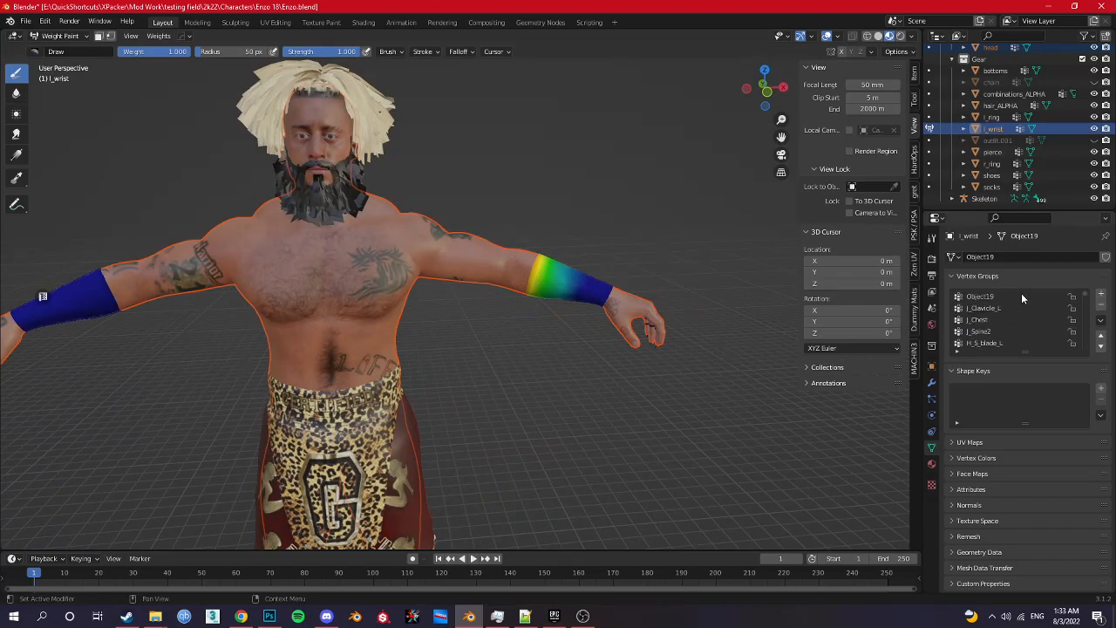
Step: Remove the Object19 vertex group from l_wrist, and hide the mesh in Object Mode
click(1021, 296)
click(1099, 308)
key(ctrl+Tab)
click(392, 282)
middle_drag(393, 282, 545, 301)
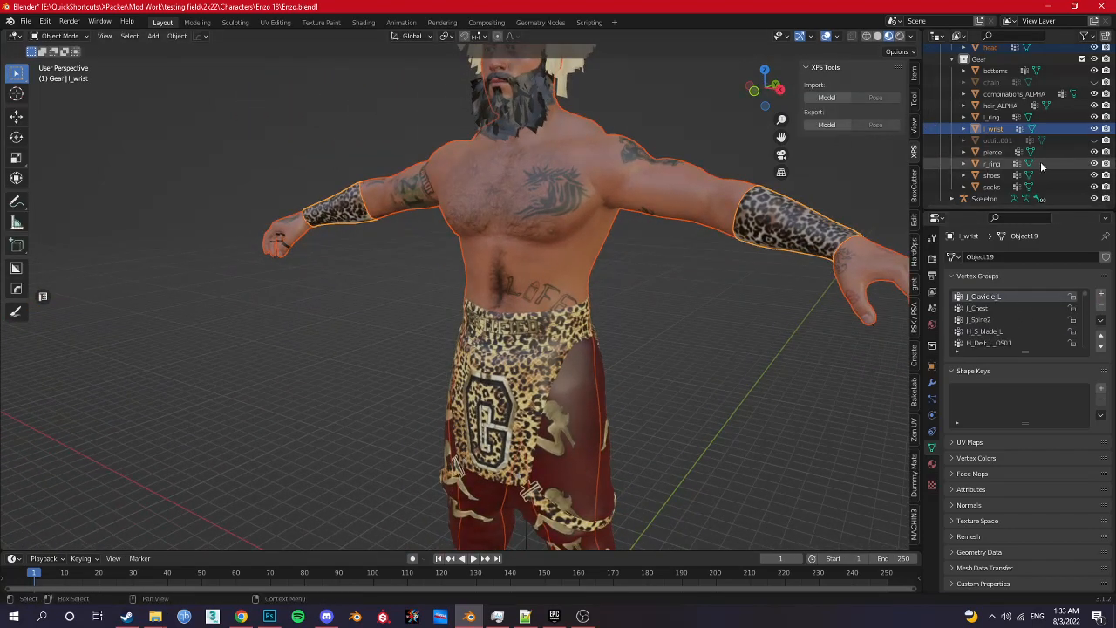
click(1094, 128)
Step: Transfer the head's weights to the pierce mesh in Weight Paint mode, and hide pierce back in Object Mode
click(992, 152)
middle_drag(628, 257, 532, 318)
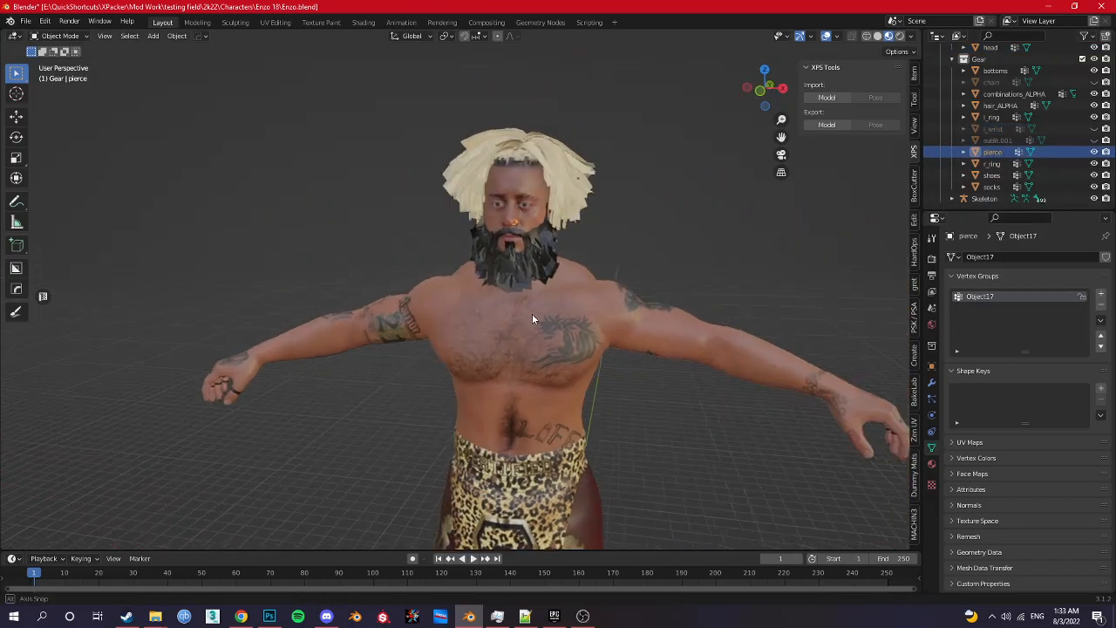
scroll(531, 318, up, 3)
click(584, 285)
ctrl+click(995, 152)
key(ctrl+Tab)
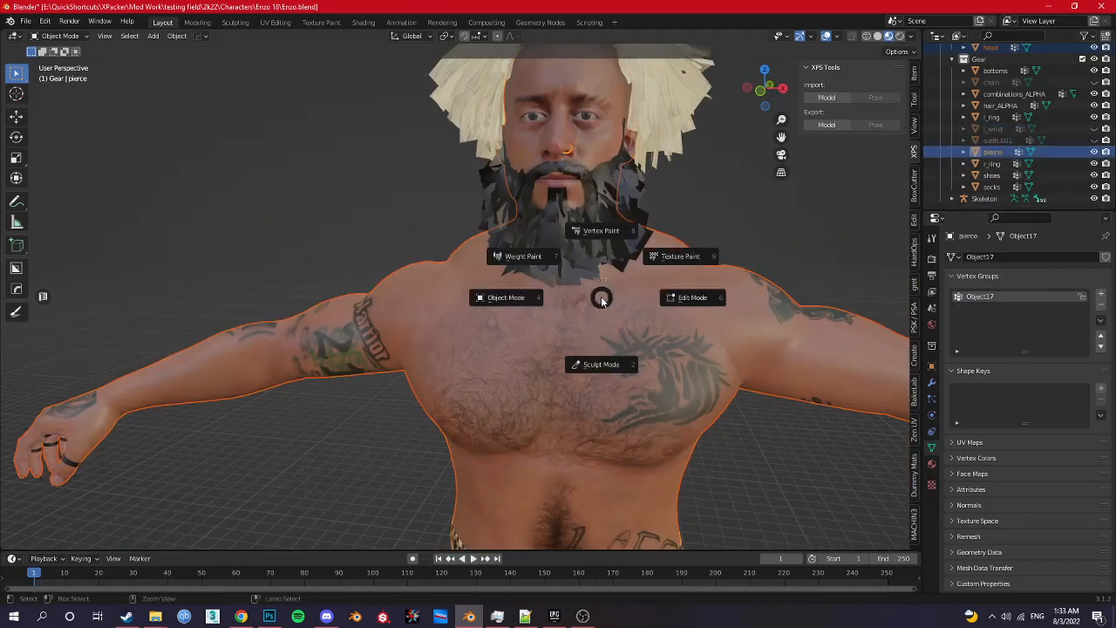
click(523, 254)
right_click(523, 255)
mouse_move(523, 255)
click(578, 255)
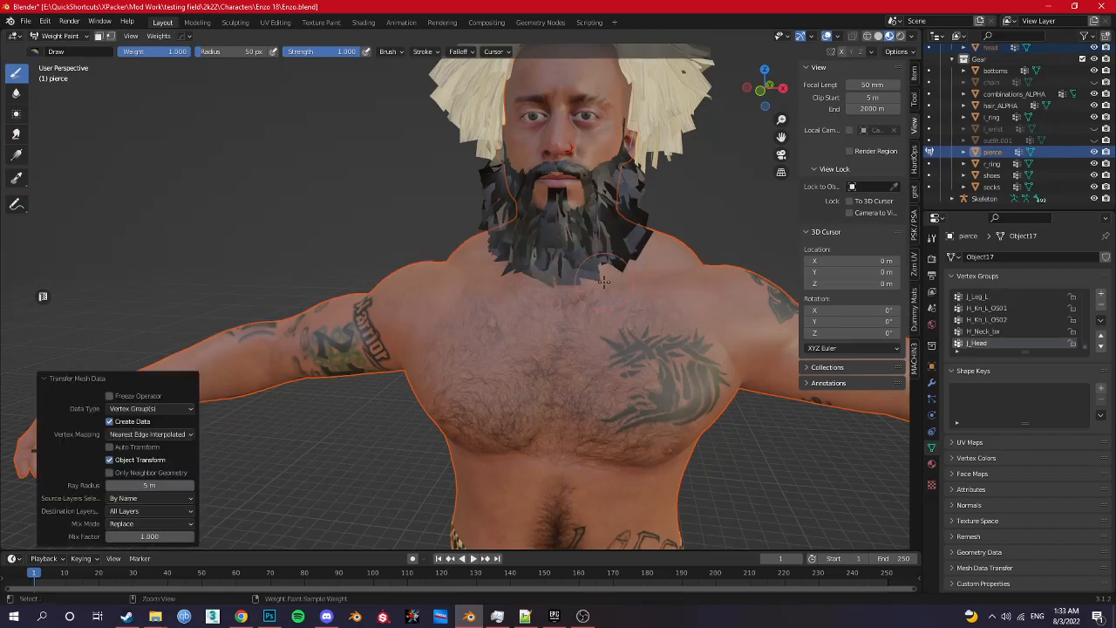
key(ctrl+Tab)
click(1094, 152)
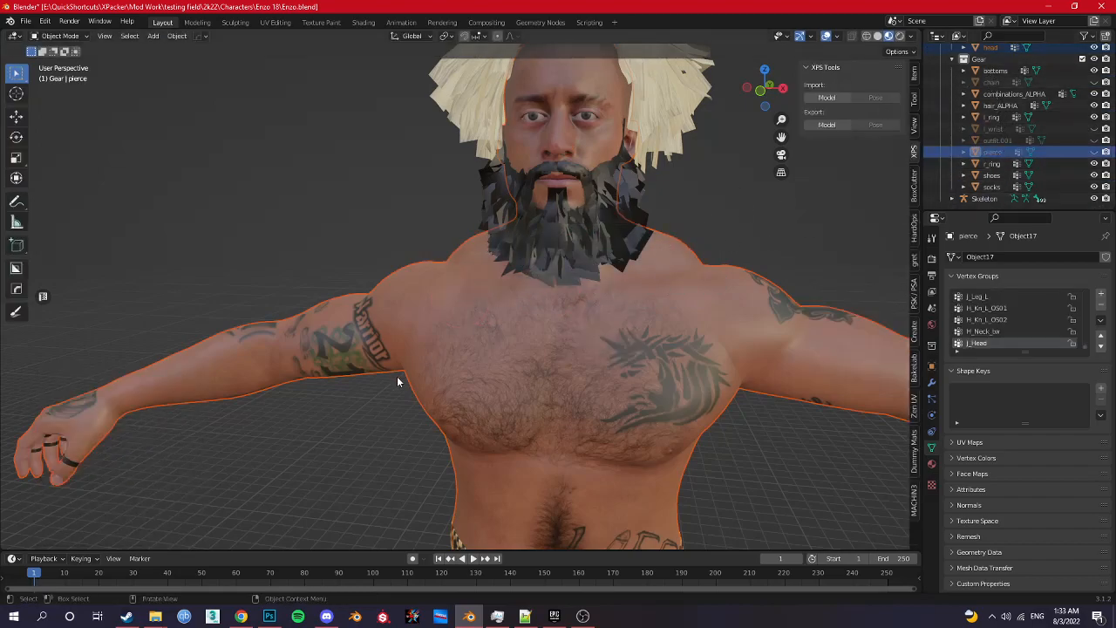
Step: Transfer the head's weights to the r_ring mesh in Weight Paint mode, and hide r_ring back in Object Mode
click(570, 337)
ctrl+click(996, 163)
key(ctrl+Tab)
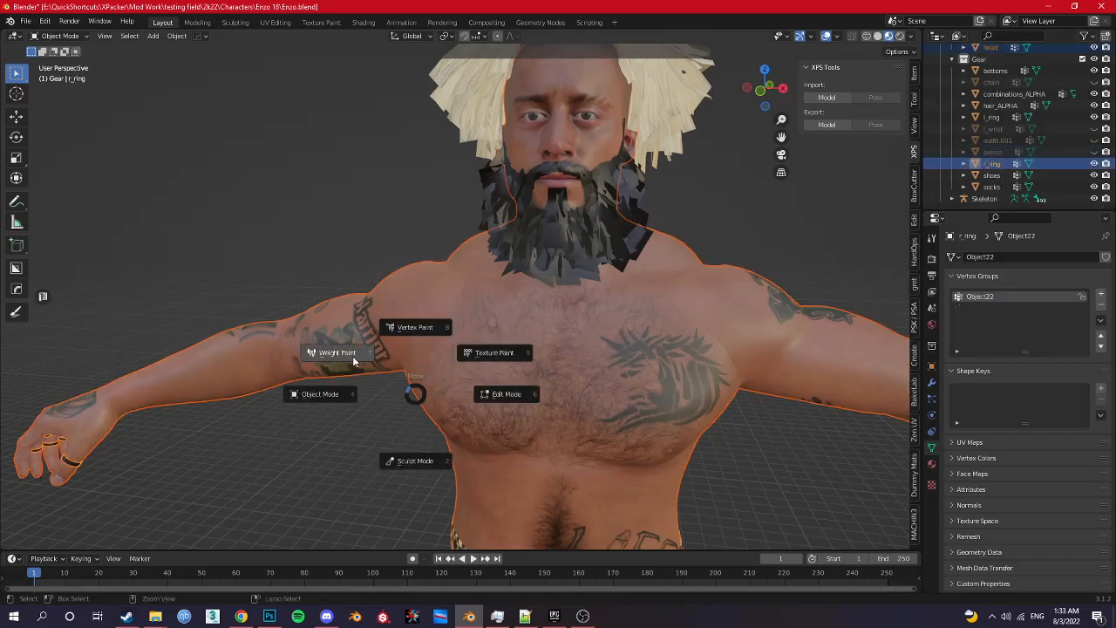
click(353, 357)
key(q)
mouse_move(373, 355)
click(416, 353)
key(ctrl+Tab)
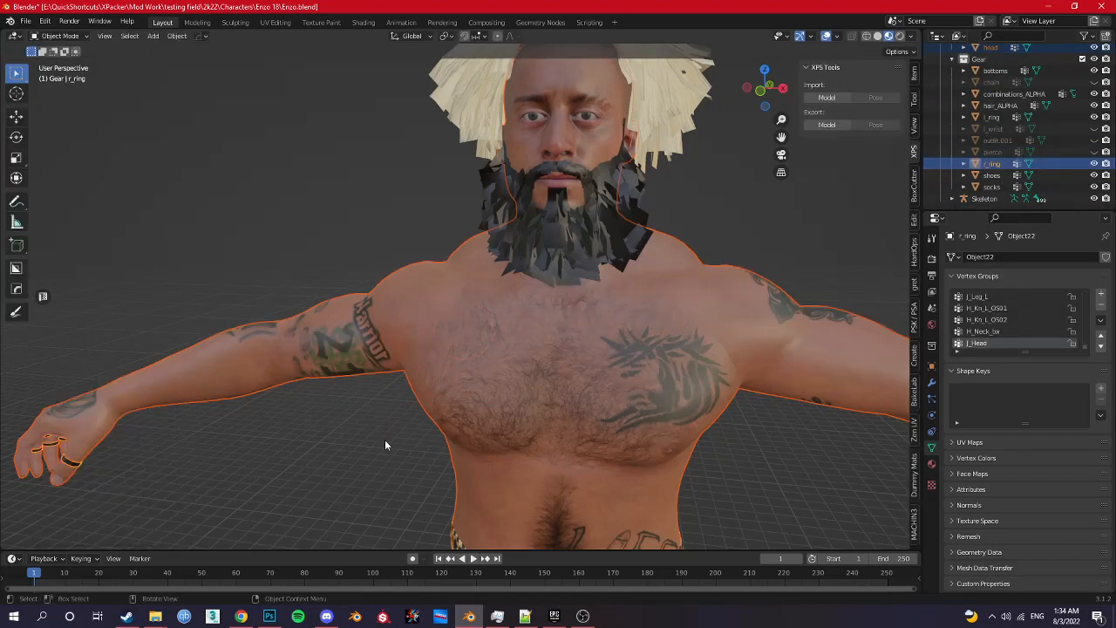
click(990, 164)
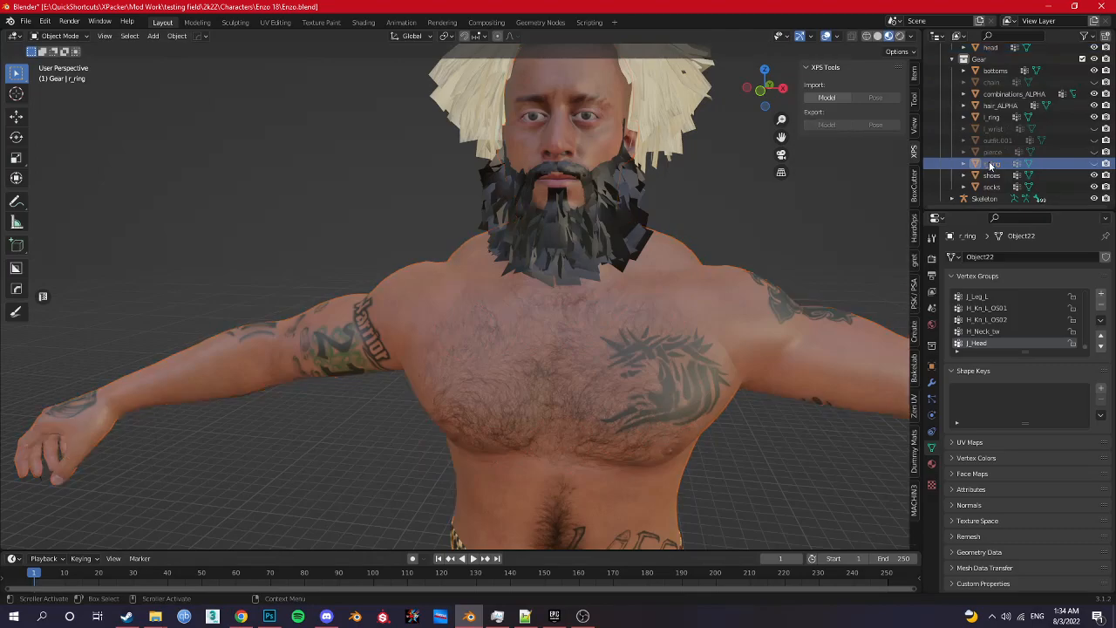
Step: Select the head with the shoes mesh and transfer the head's vertex group weights to the shoes in Weight Paint mode
key(h)
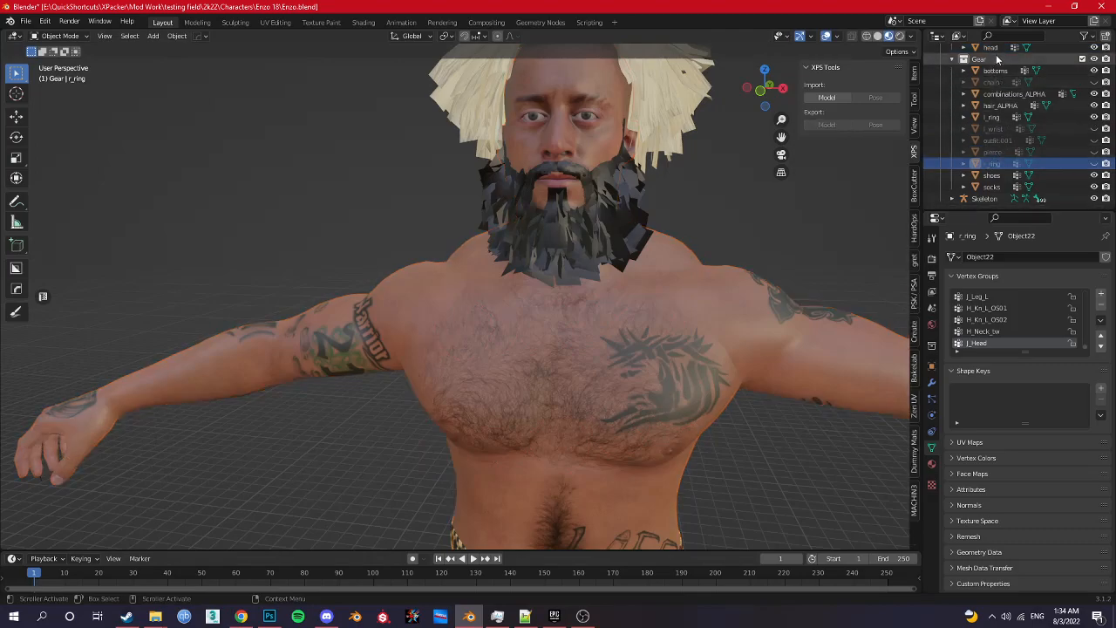
click(991, 47)
click(998, 177)
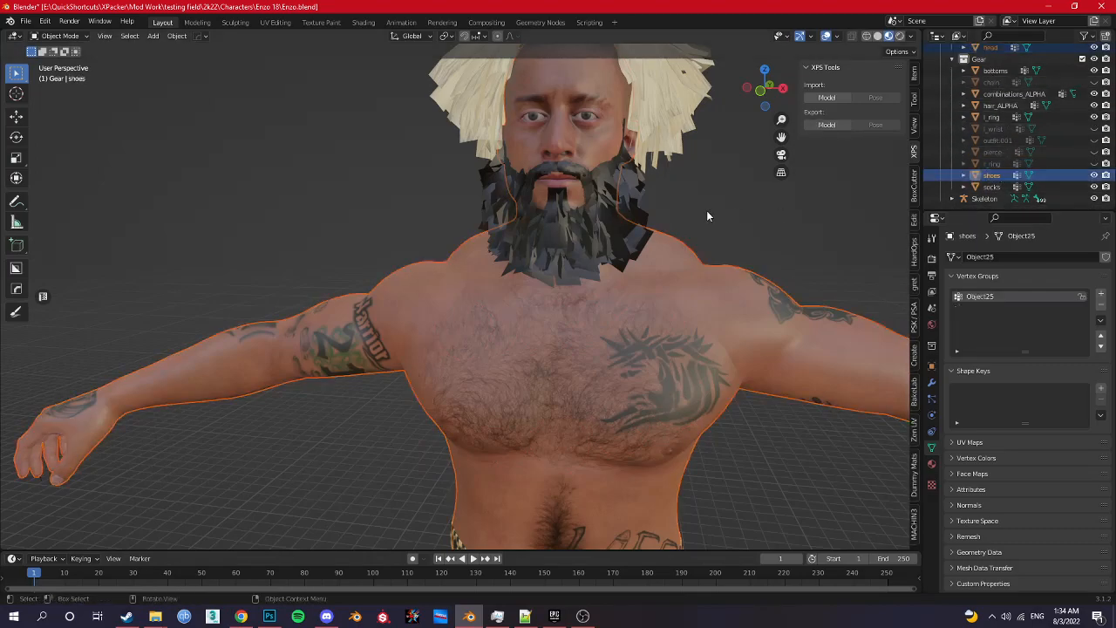
key(KP_3)
mouse_move(697, 285)
middle_down()
mouse_move(472, 476)
mouse_move(508, 450)
middle_up()
key(ctrl+Tab)
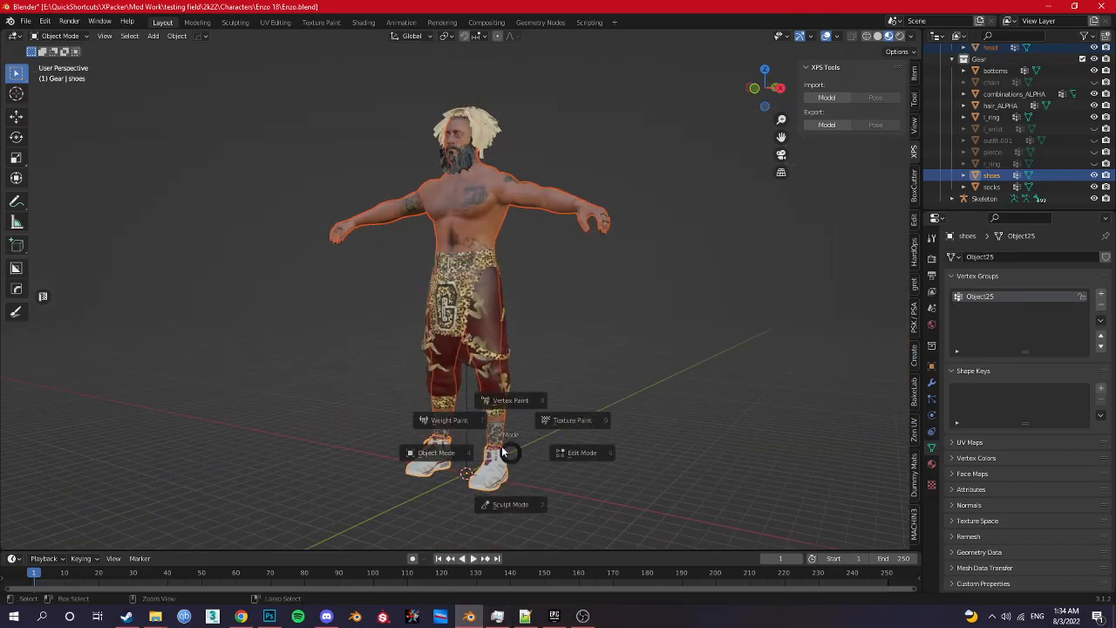
click(471, 429)
key(q)
mouse_move(439, 398)
click(495, 399)
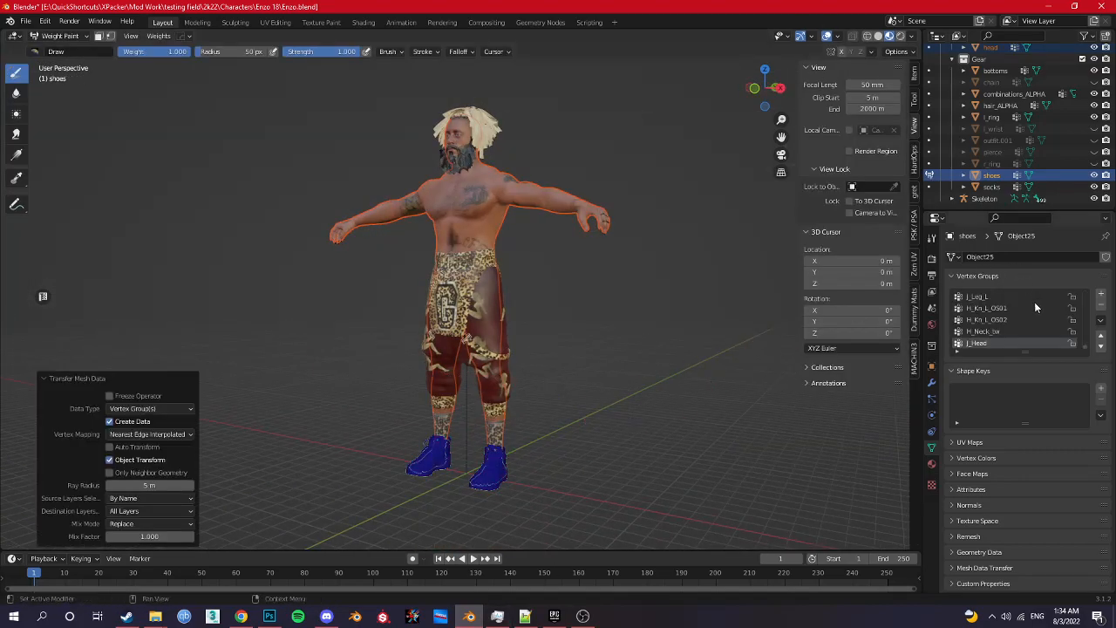
Step: Remove the Object25 vertex group from the shoes, and hide the mesh in Object Mode
scroll(1035, 307, up, 4)
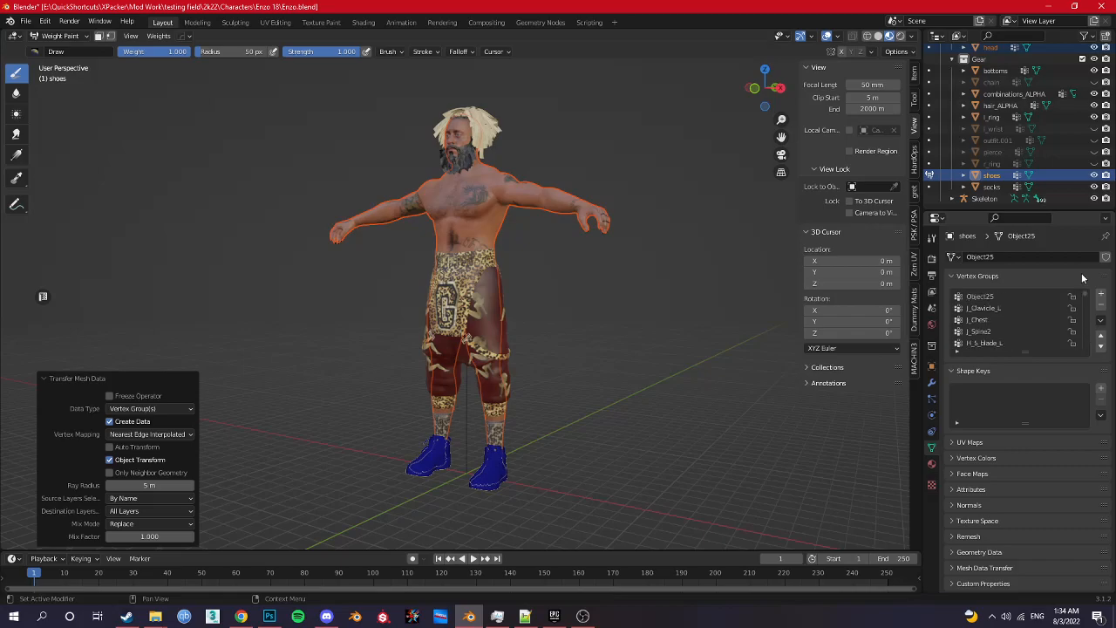
click(1038, 298)
click(1100, 306)
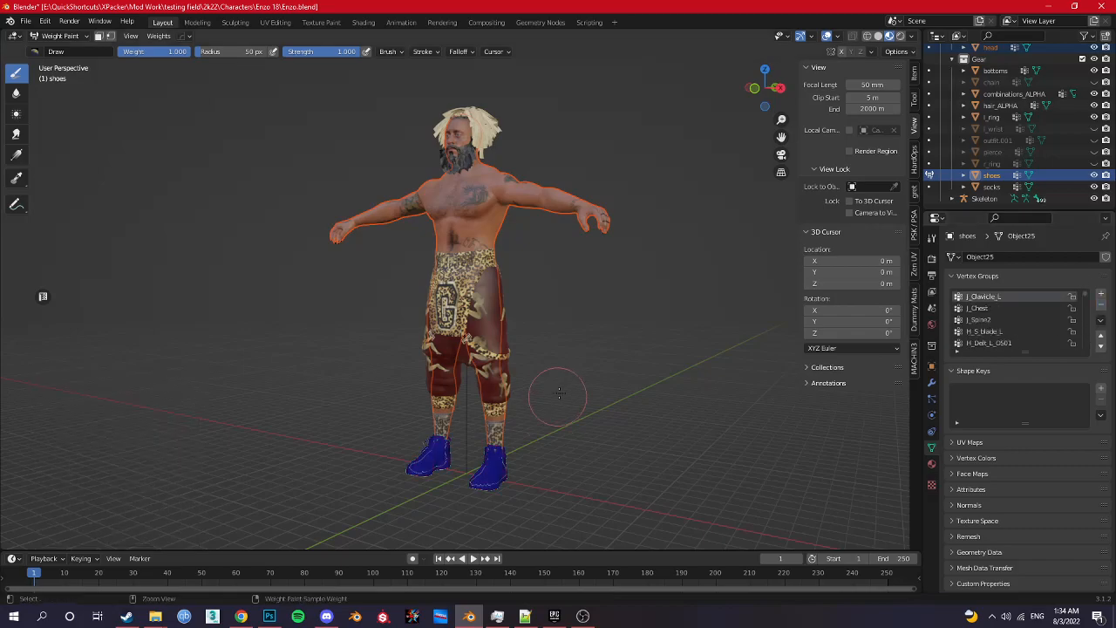
key(ctrl+Tab)
click(491, 419)
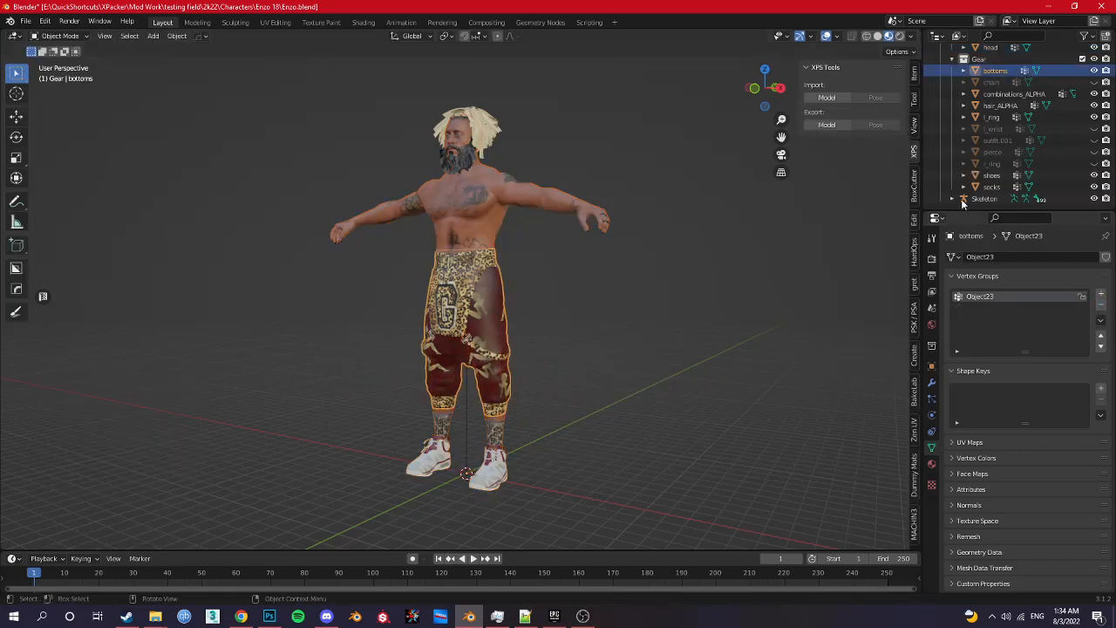
click(991, 176)
key(h)
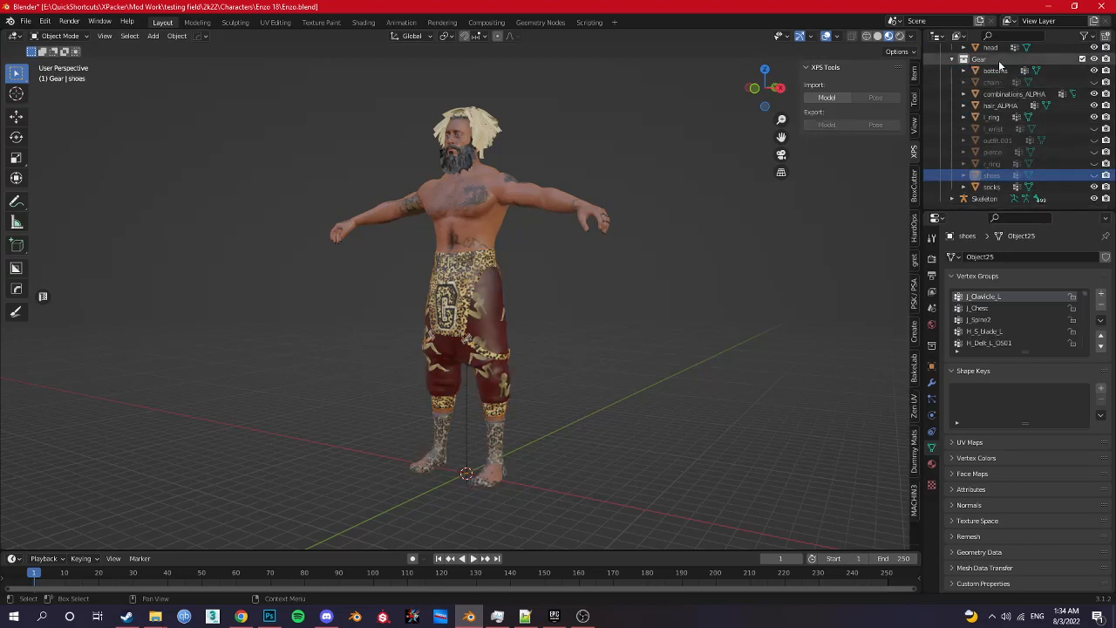
Step: Select the head with the socks, enter Weight Paint mode on the socks and remove their existing vertex group
click(591, 208)
ctrl+click(993, 187)
key(ctrl+Tab)
click(468, 302)
key(q)
key(q)
click(511, 301)
click(1102, 307)
Step: Transfer the head's weights to the socks, and hide the socks mesh in Object Mode
key(q)
mouse_move(392, 308)
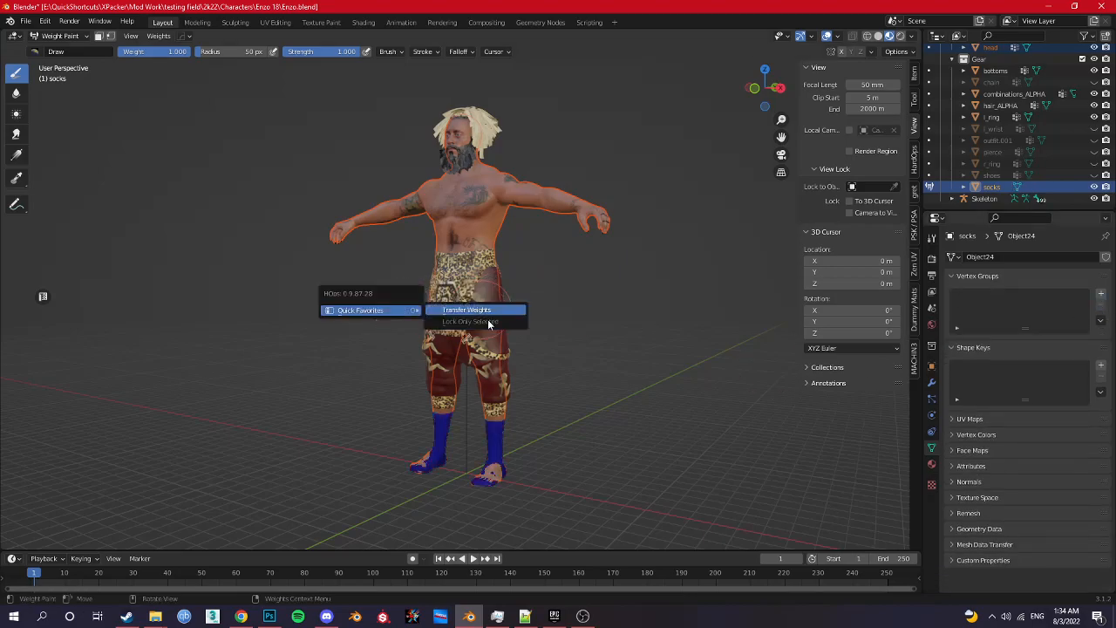
click(486, 312)
key(ctrl+Tab)
click(506, 387)
middle_drag(480, 385, 596, 397)
scroll(593, 398, up, 2)
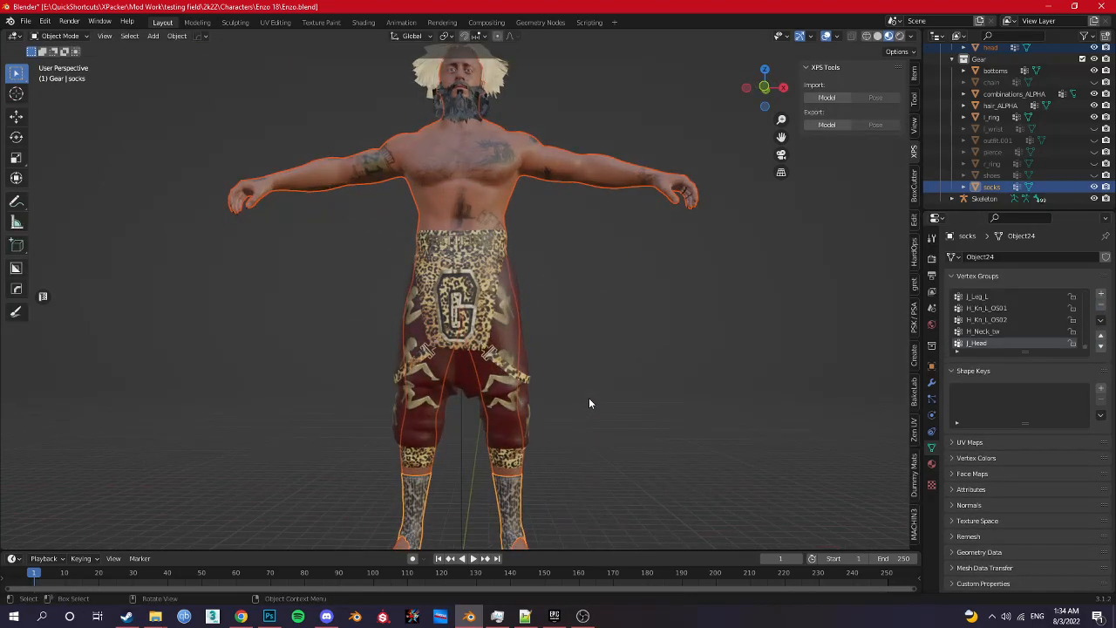
key(h)
key(alt+h)
scroll(558, 408, down, 2)
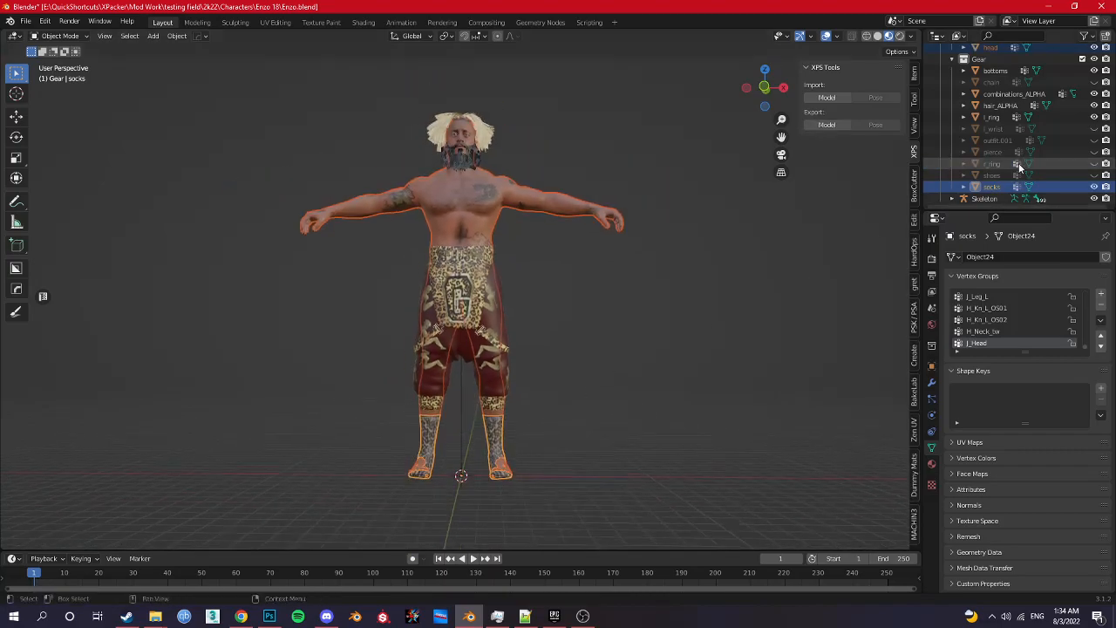
click(994, 187)
key(h)
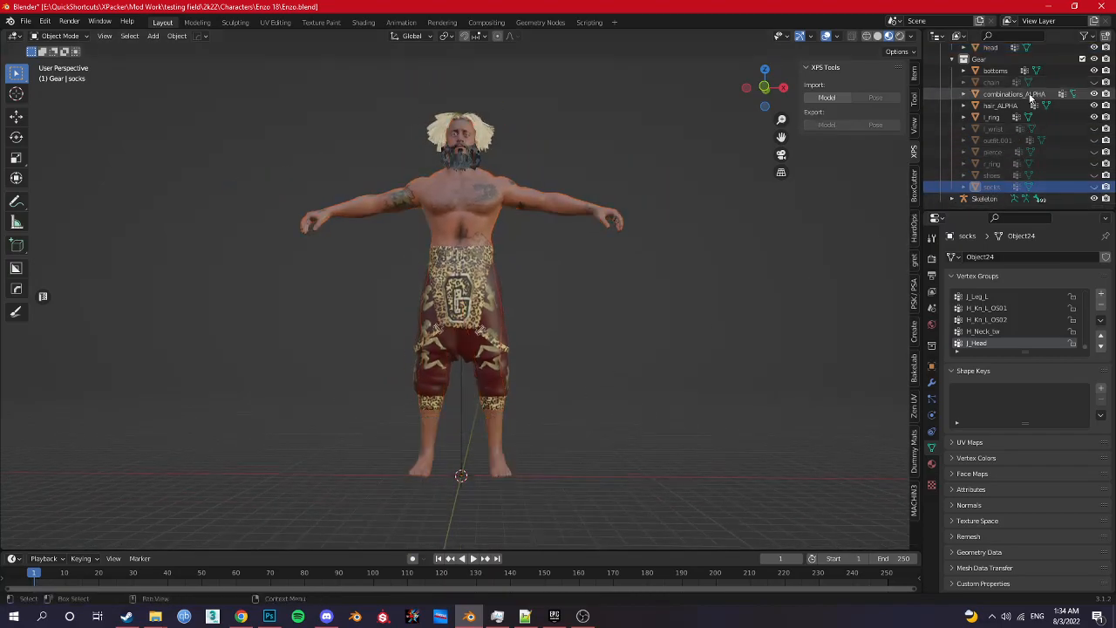
Step: Hide the l_ring mesh and select the head mesh
click(993, 116)
key(h)
shift+middle_drag(466, 193, 465, 252)
click(456, 195)
key(KP_Decimal)
scroll(457, 192, up, 4)
shift+middle_drag(467, 67, 443, 416)
scroll(443, 420, up, 4)
shift+middle_drag(461, 455, 616, 268)
scroll(467, 371, up, 2)
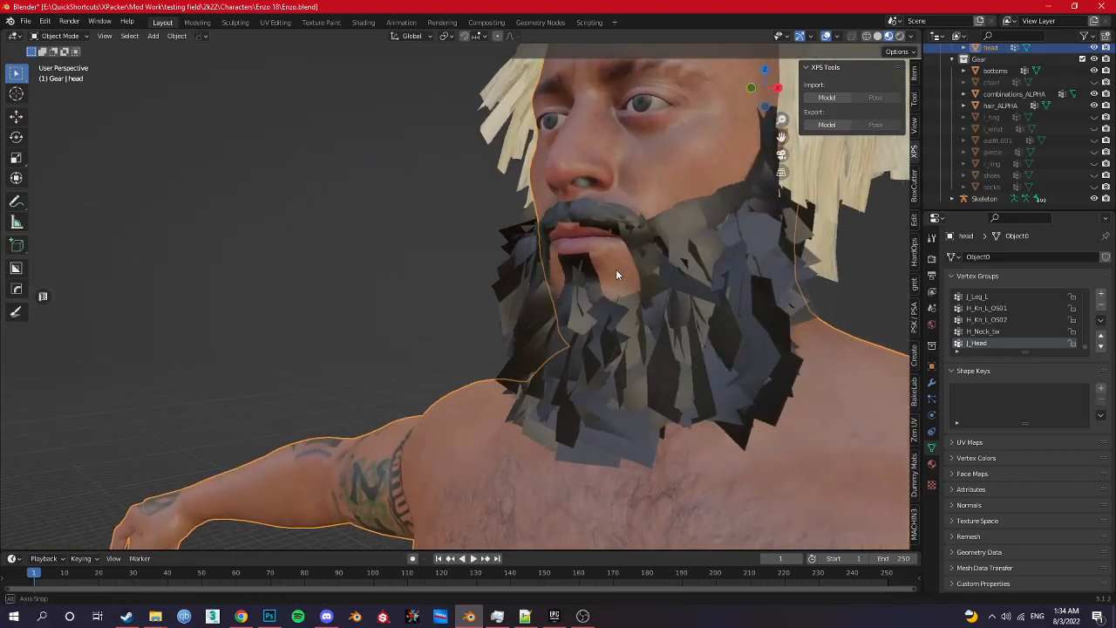
shift+middle_drag(551, 119, 355, 323)
middle_drag(406, 387, 516, 196)
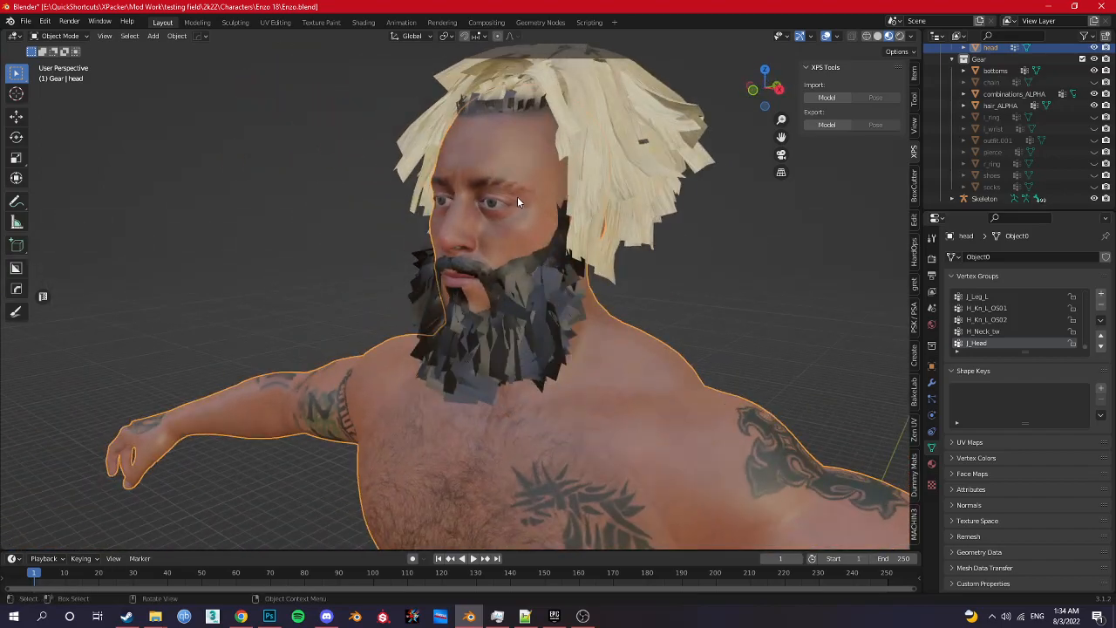
Step: Try replacing the Object18 vertex group on the combinations_ALPHA beard with weights transferred from the head in Weight Paint mode
shift+click(540, 359)
key(q)
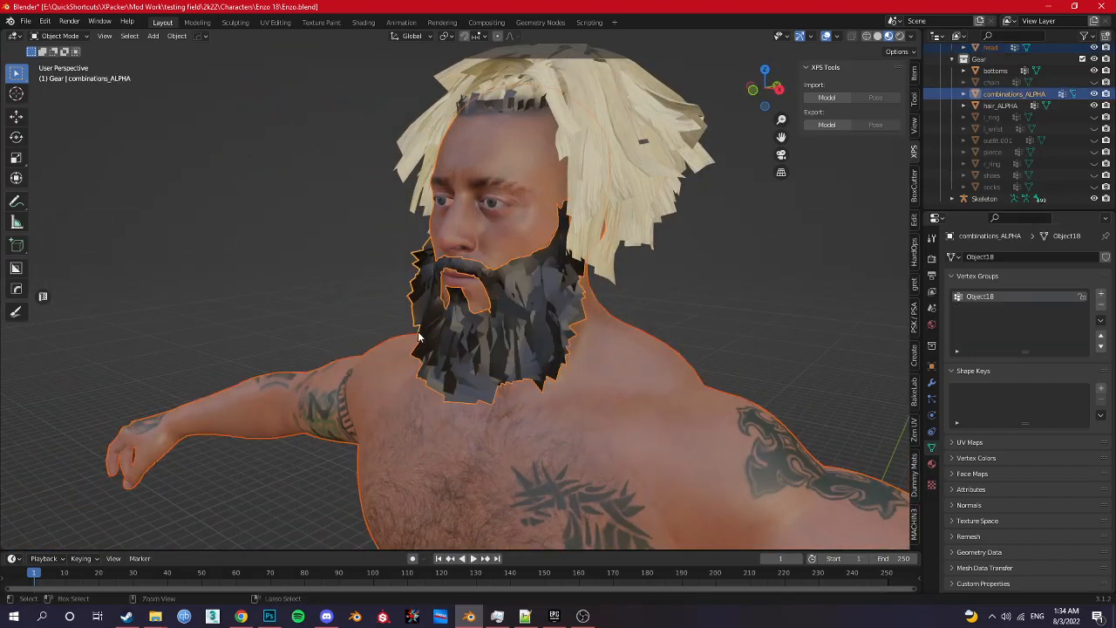
key(ctrl+Tab)
click(335, 288)
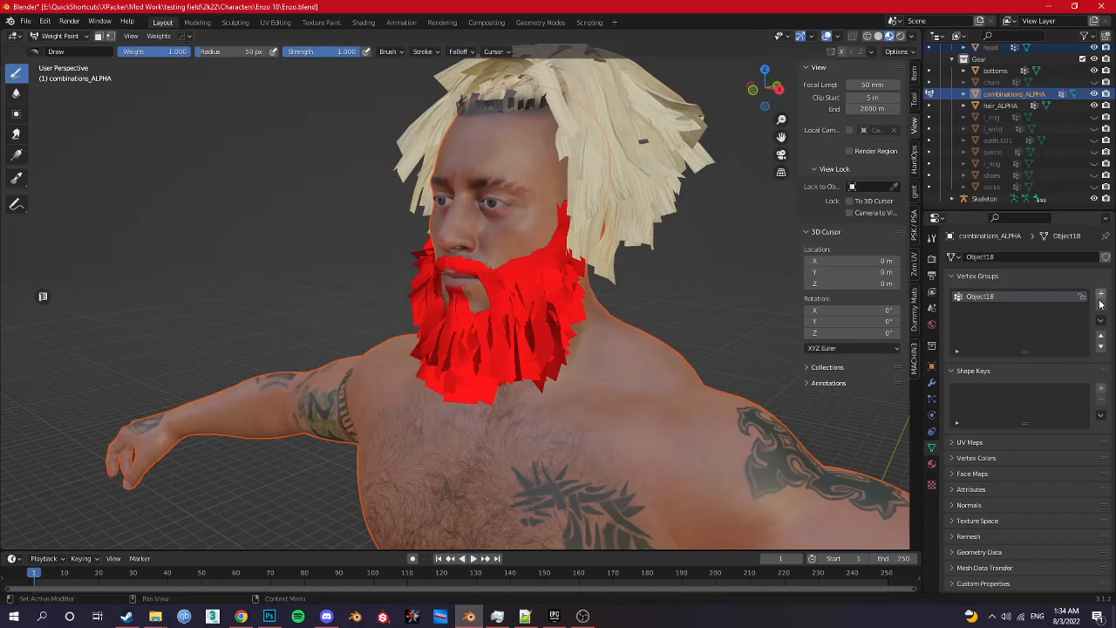
click(1100, 305)
key(q)
key(q)
mouse_move(396, 291)
click(445, 291)
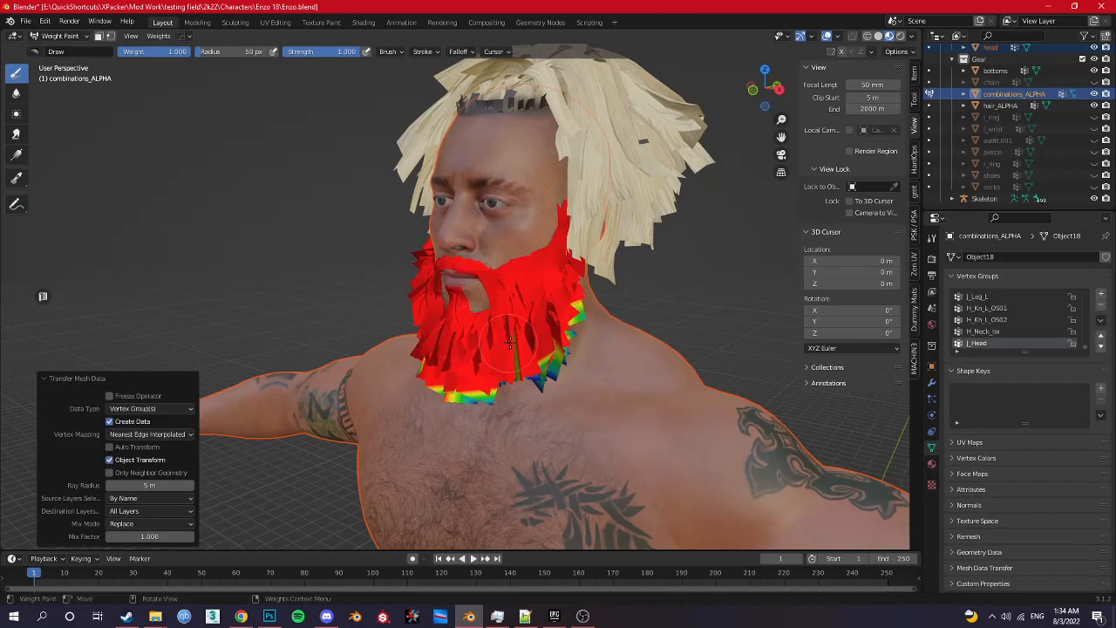
Step: Inspect the transferred J_Head and J_Neck weights across the beard, including its underside
middle_drag(513, 334, 610, 373)
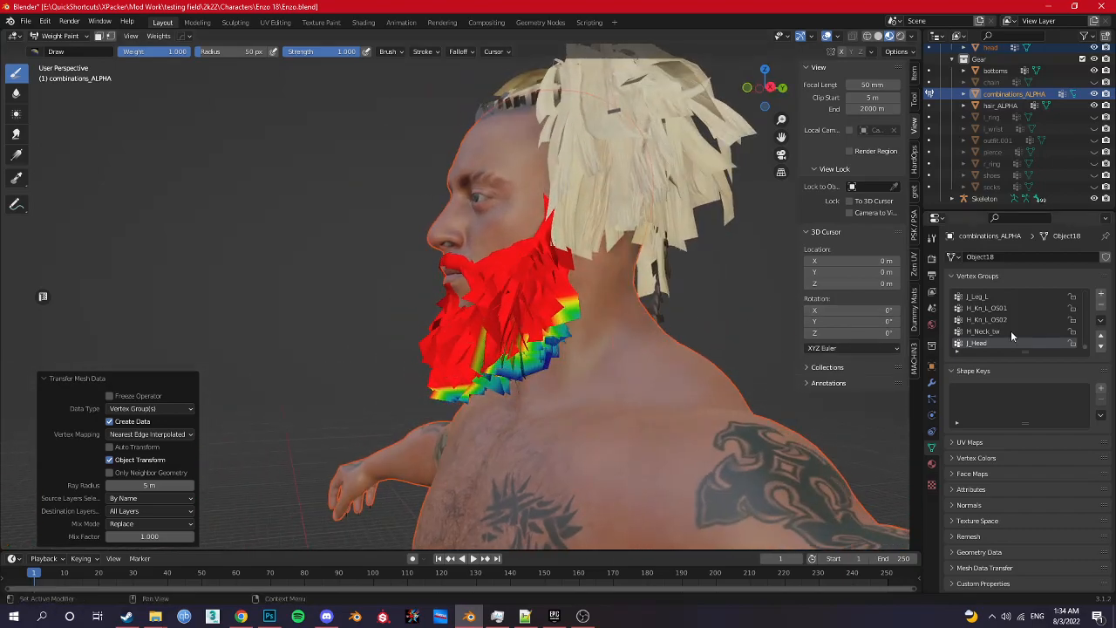
middle_drag(428, 283, 505, 381)
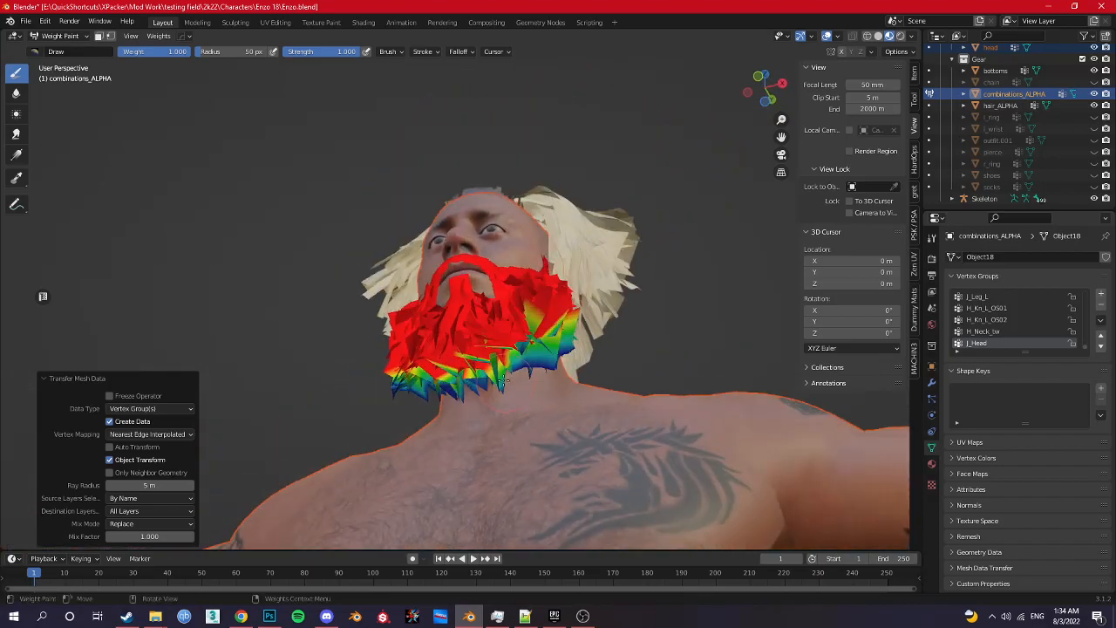
shift+right_click(489, 374)
click(436, 391)
mouse_move(435, 391)
middle_down()
mouse_move(427, 399)
mouse_move(523, 361)
mouse_move(514, 331)
middle_up()
Step: In Object Mode, delete all vertex groups from the combinations_ALPHA beard and add a single new group named J_Head
key(ctrl+Tab)
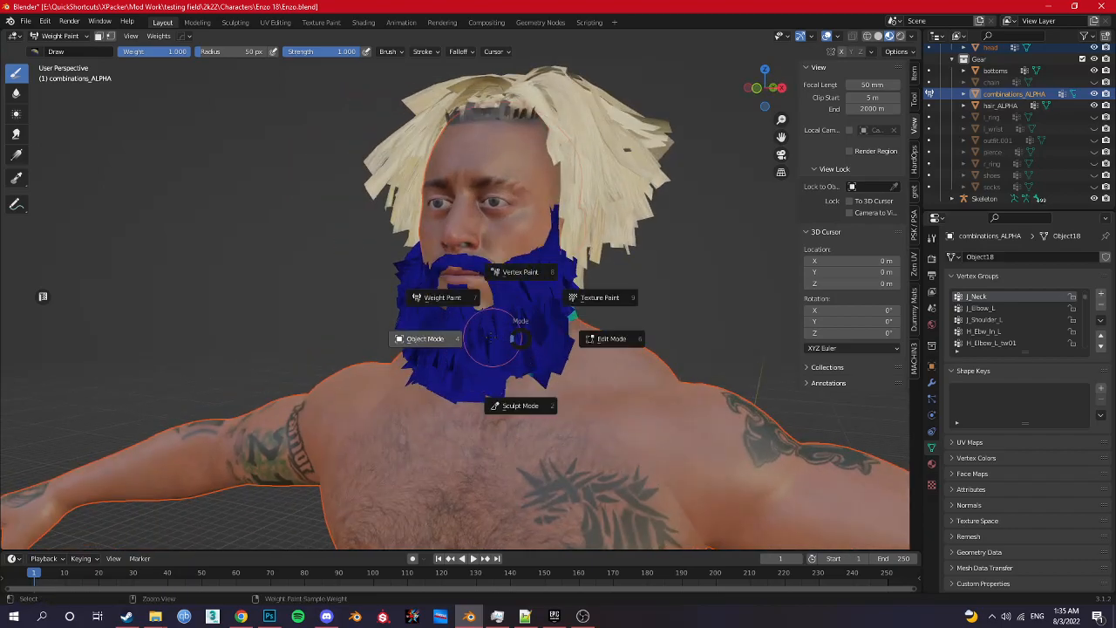
click(491, 332)
click(527, 331)
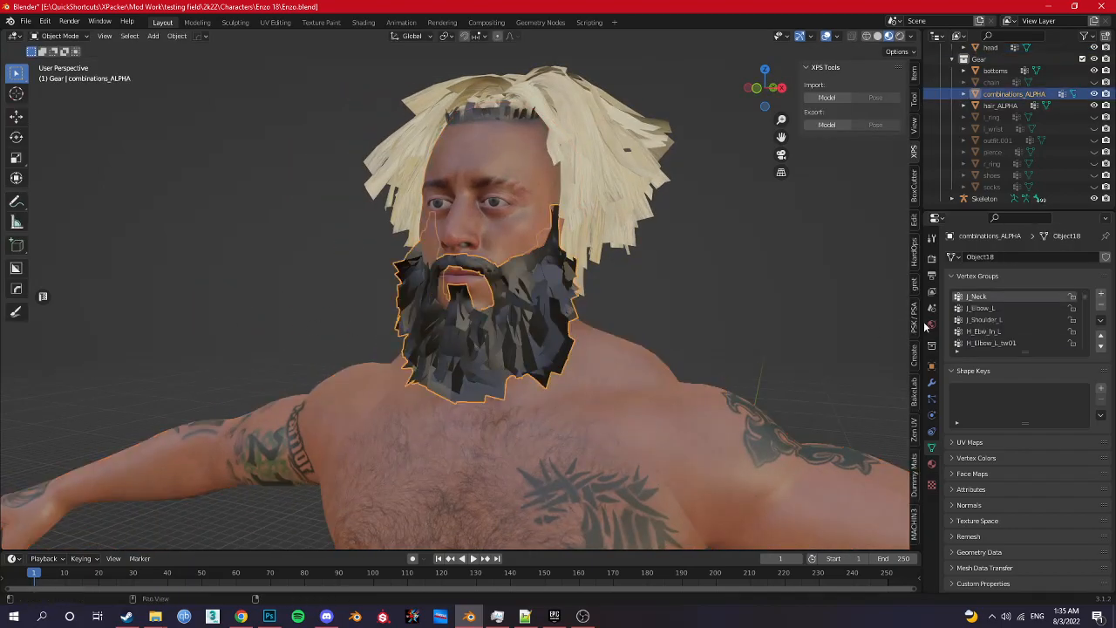
click(1100, 319)
click(1029, 458)
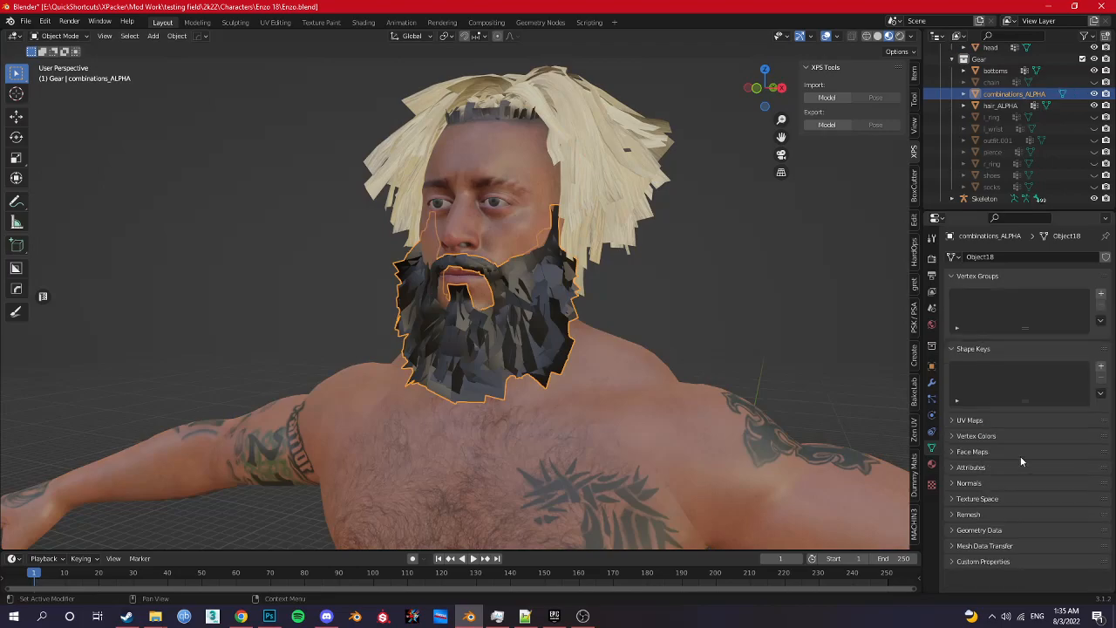
click(1100, 295)
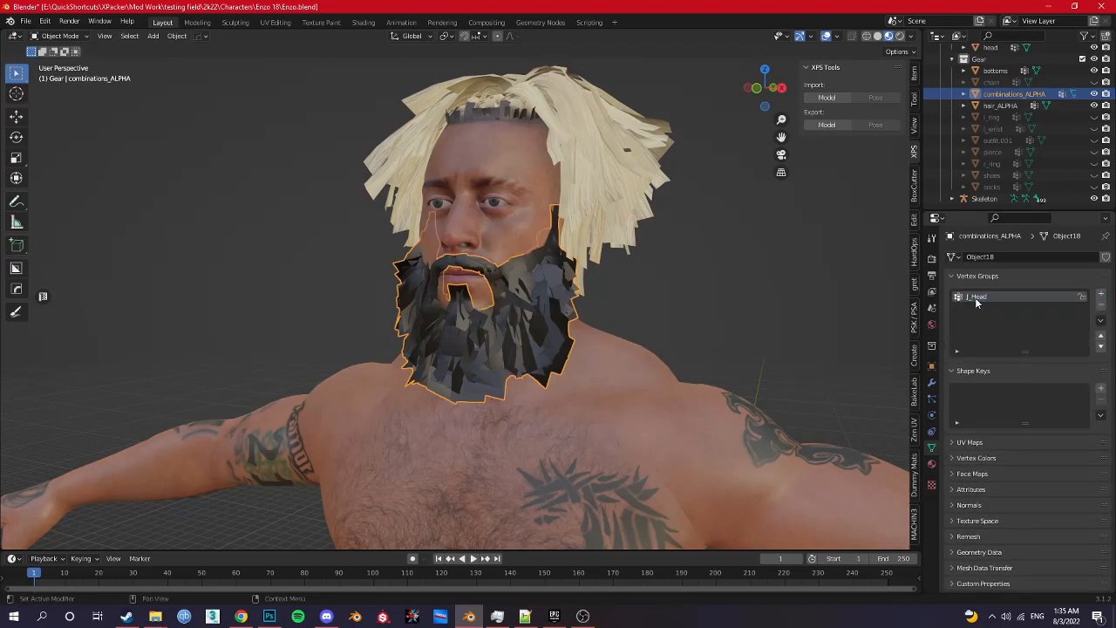
Step: Assign all of the beard's vertices to the J_Head group at weight 1.000 in Edit Mode, and check the beard's weighting
key(Tab)
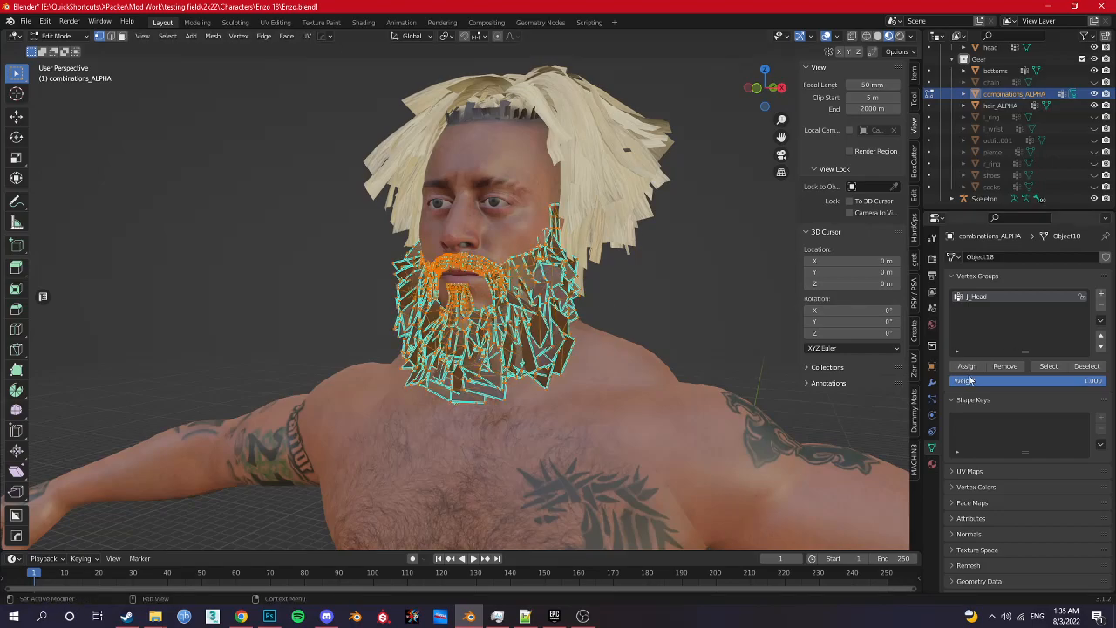
key(ctrl+Tab)
click(474, 334)
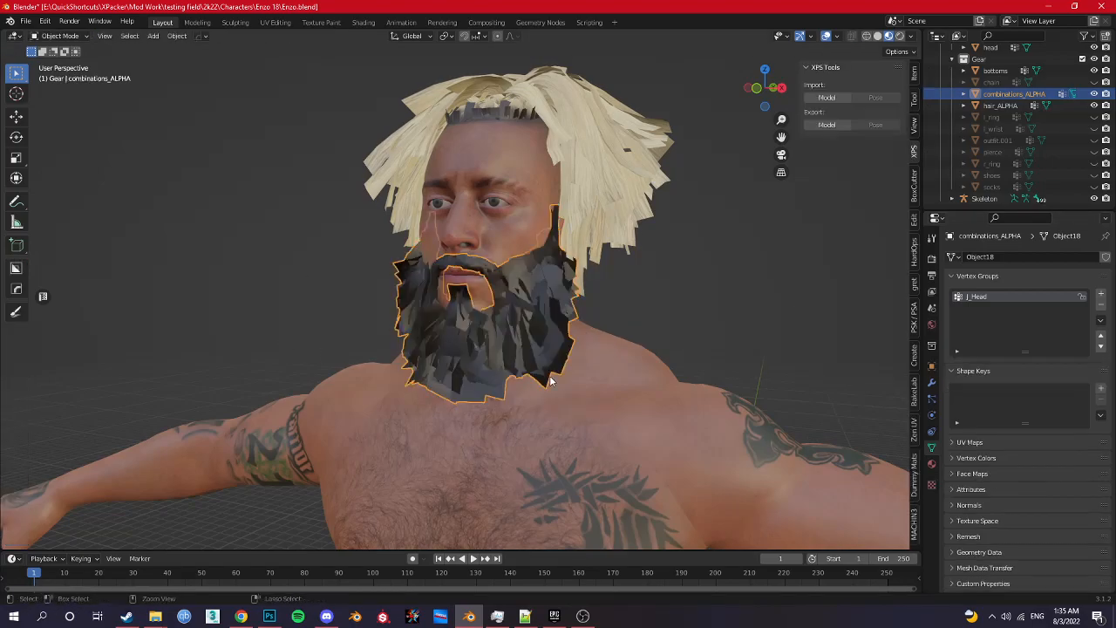
key(ctrl+Tab)
click(629, 336)
mouse_move(516, 396)
middle_down()
mouse_move(384, 365)
mouse_move(506, 375)
middle_up()
key(Tab)
key(ctrl+Tab)
click(467, 366)
Step: Try replacing the Object0 vertex group on the hair_ALPHA mesh with weights transferred from the head in Weight Paint mode
click(542, 263)
middle_drag(542, 264, 578, 312)
middle_drag(579, 389, 669, 292)
middle_drag(668, 381, 547, 370)
click(547, 370)
shift+click(680, 203)
key(q)
key(ctrl+Tab)
click(494, 262)
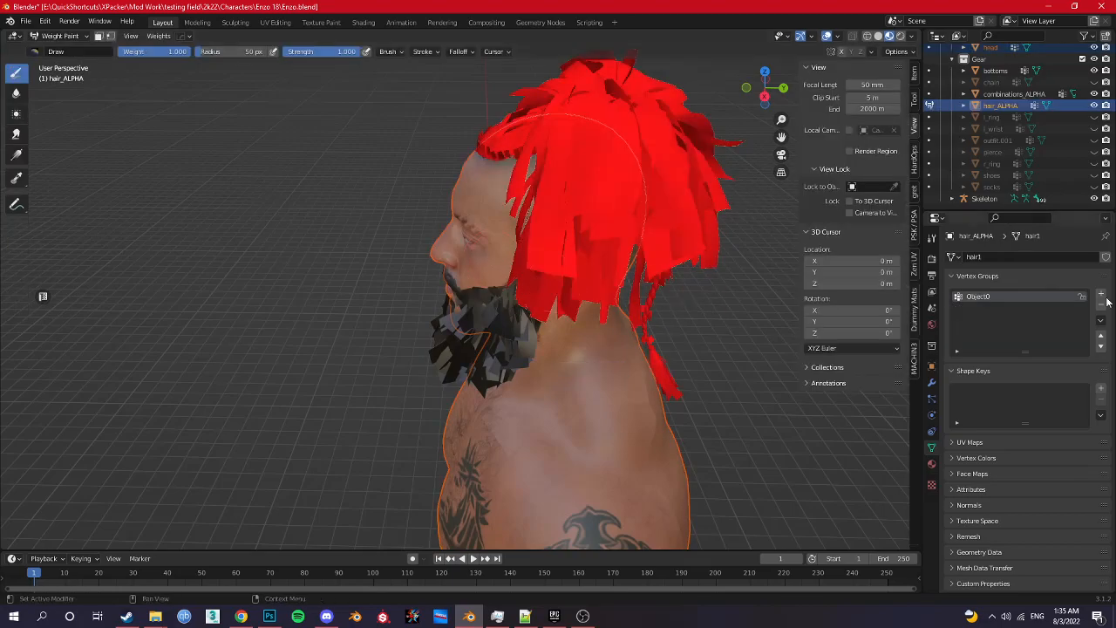
click(1101, 304)
key(q)
mouse_move(523, 272)
click(586, 271)
Step: Inspect the transferred J_Chest weights on the hair and its long hanging braid
middle_drag(697, 347, 586, 325)
shift+right_click(638, 391)
click(638, 365)
middle_drag(638, 366, 535, 387)
middle_drag(664, 373, 768, 411)
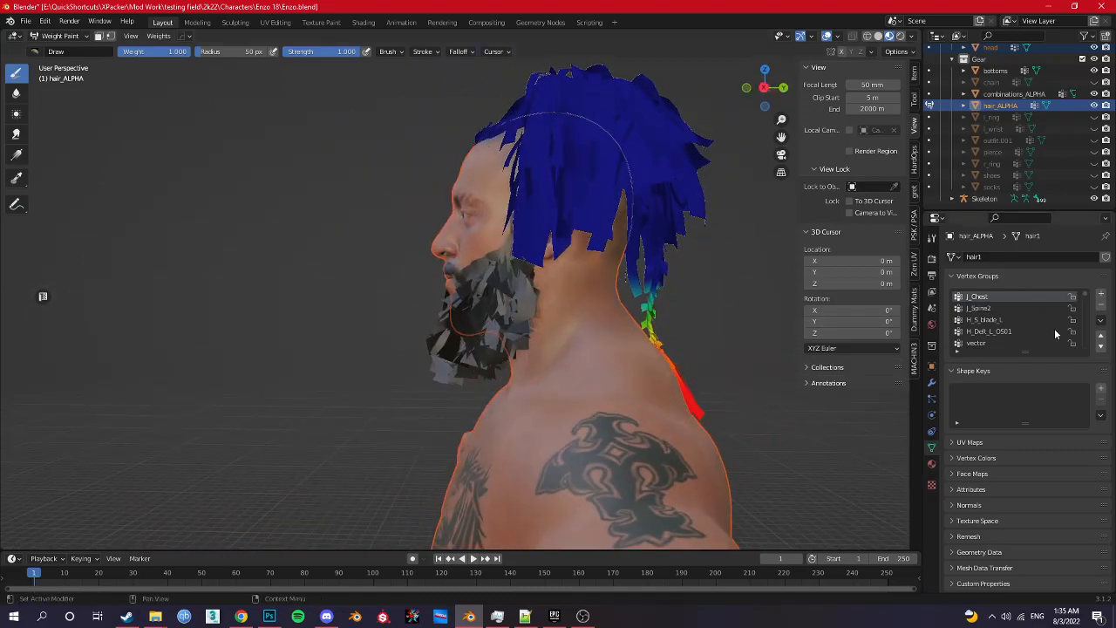
Step: Delete all vertex groups from the hair_ALPHA mesh and add a single new group named J_Head
click(1099, 321)
click(1024, 468)
click(1100, 295)
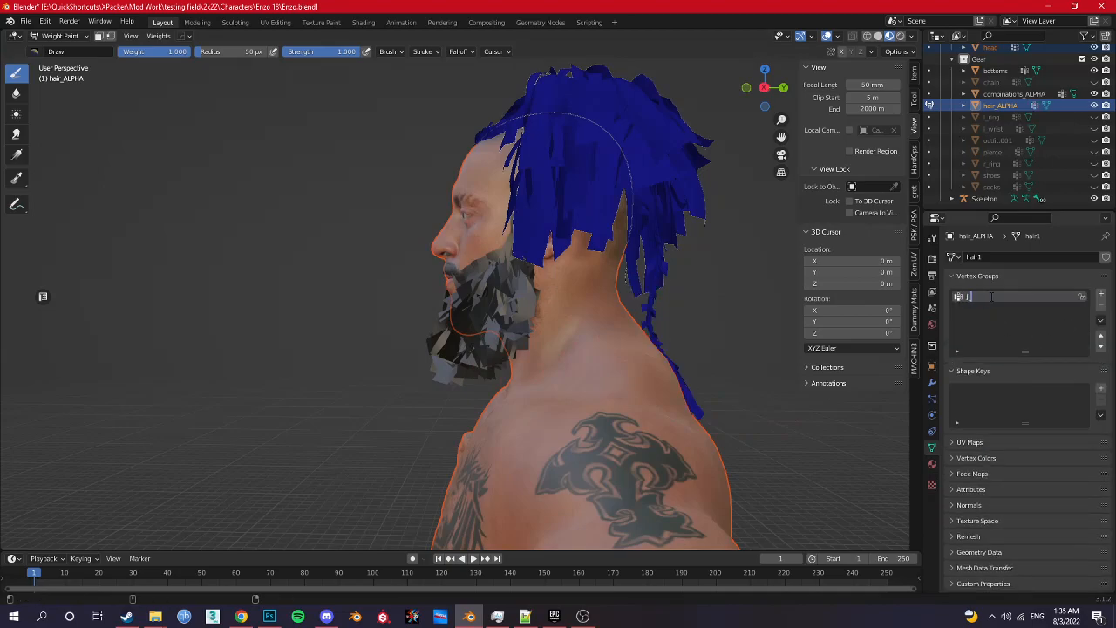
Step: Edit only the hair_ALPHA mesh, assign all its vertices to J_Head at weight 1.000, and return to Object Mode
key(ctrl+Tab)
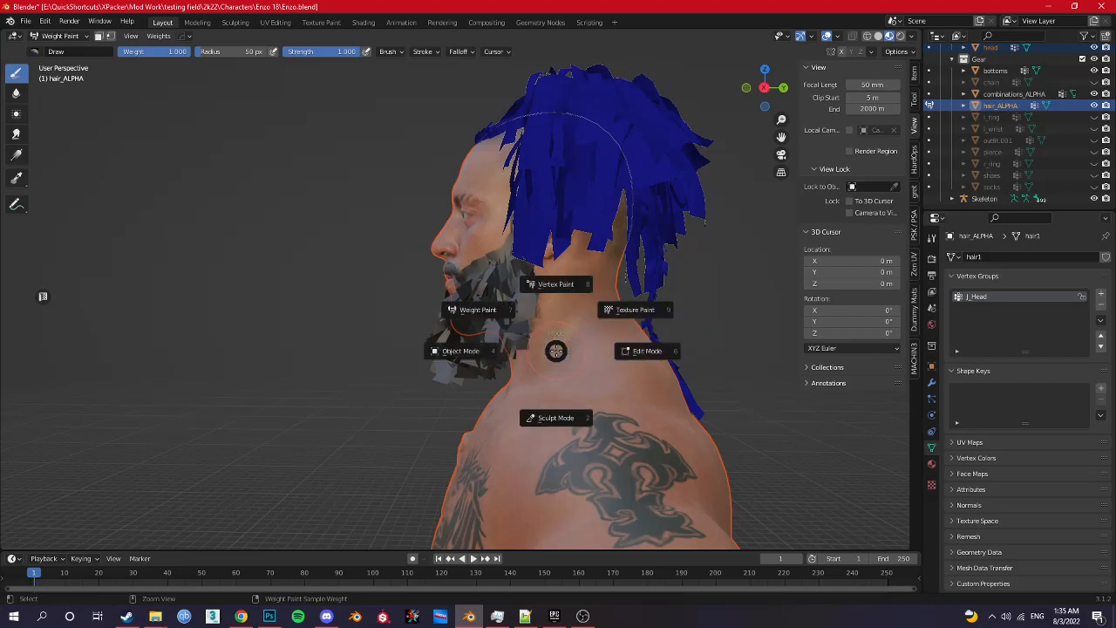
click(515, 326)
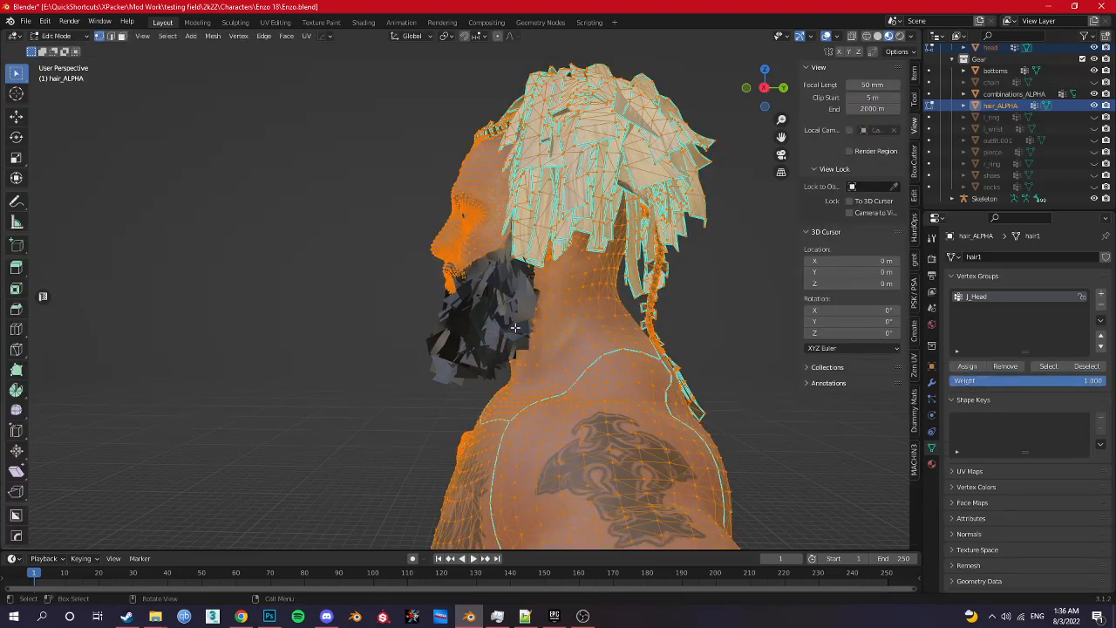
key(ctrl+Tab)
key(Tab)
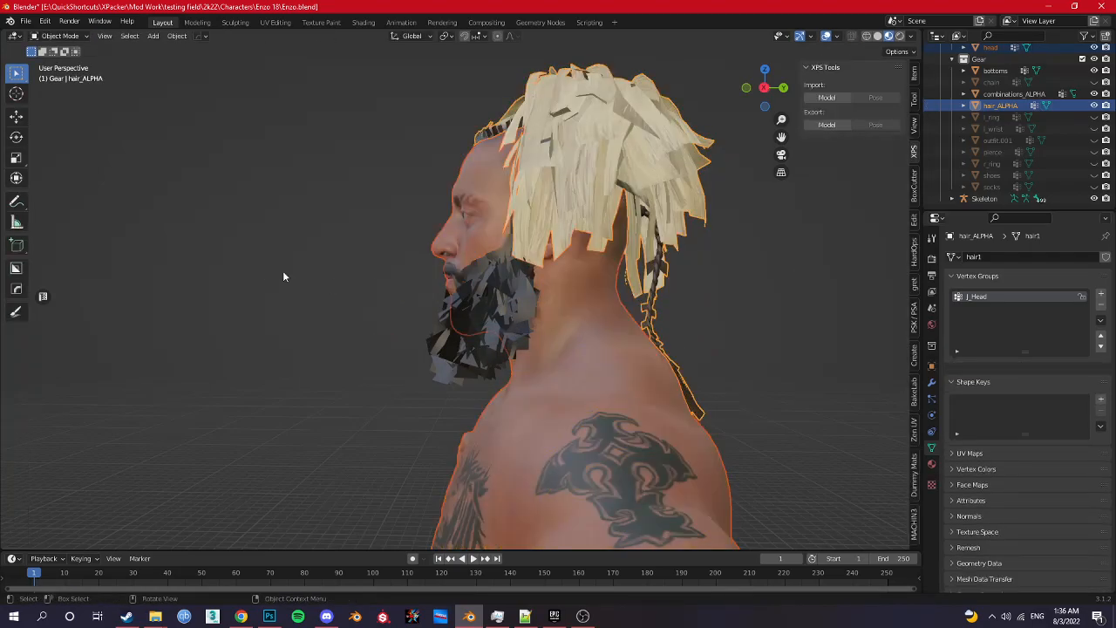
click(642, 137)
key(Tab)
key(a)
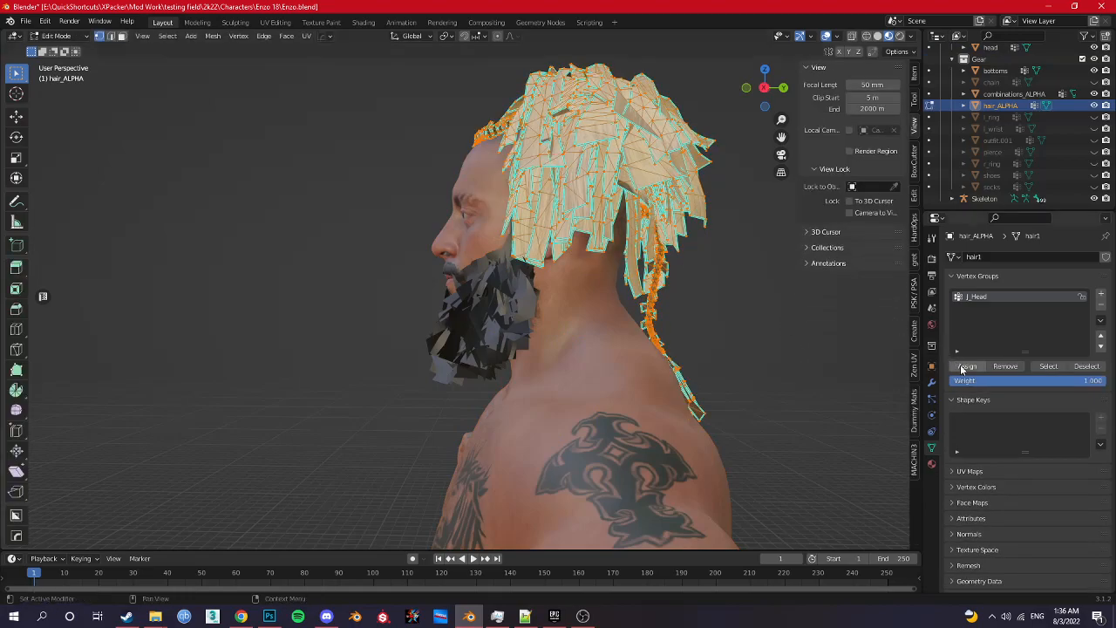
key(ctrl+Tab)
click(398, 314)
Step: Check the J_Head weights over the whole hair mesh in Weight Paint mode
mouse_move(732, 311)
middle_down()
mouse_move(590, 311)
mouse_move(603, 297)
middle_up()
key(ctrl+Tab)
click(563, 267)
mouse_move(423, 270)
middle_down()
mouse_move(559, 275)
mouse_move(512, 98)
middle_up()
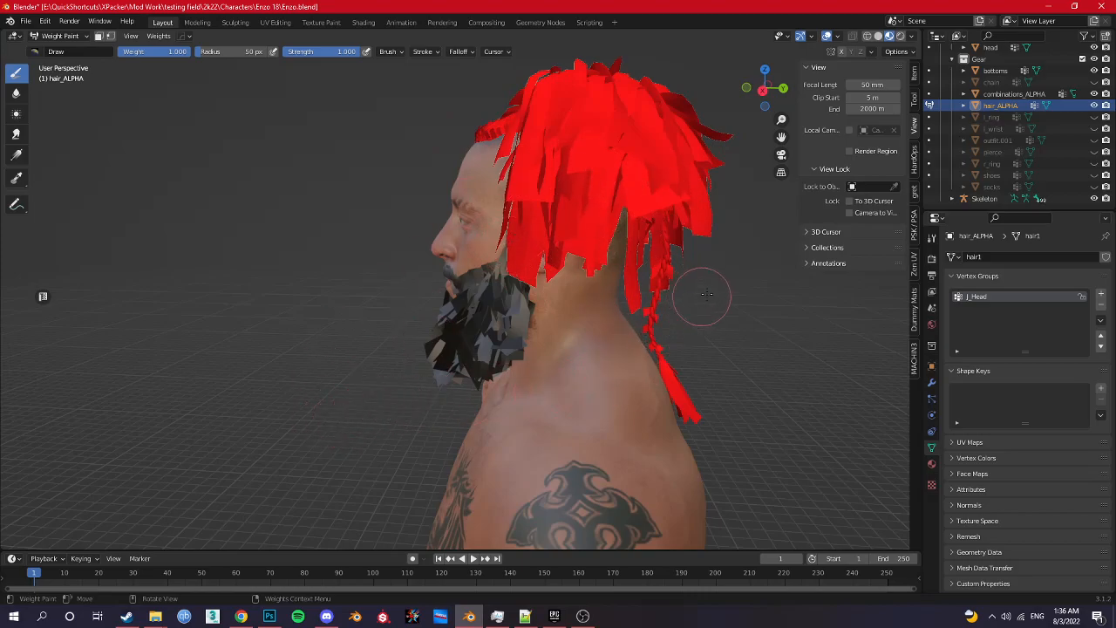
middle_drag(703, 252, 659, 305)
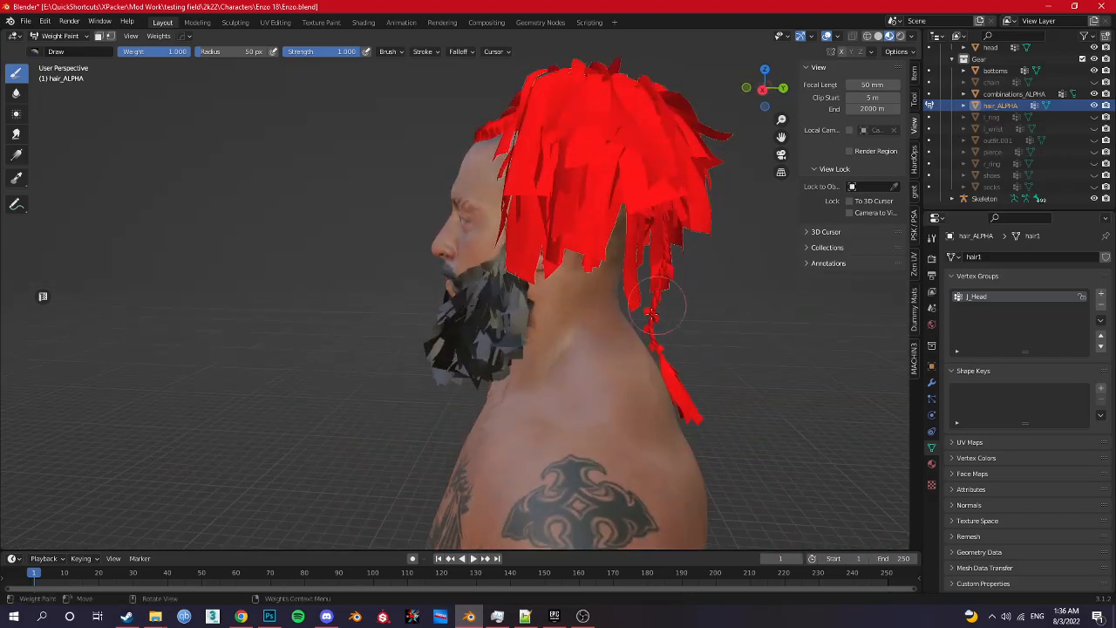
Step: Return the hair_ALPHA mesh to Object Mode and hide it
middle_drag(689, 384, 168, 519)
key(ctrl+Tab)
click(590, 371)
key(h)
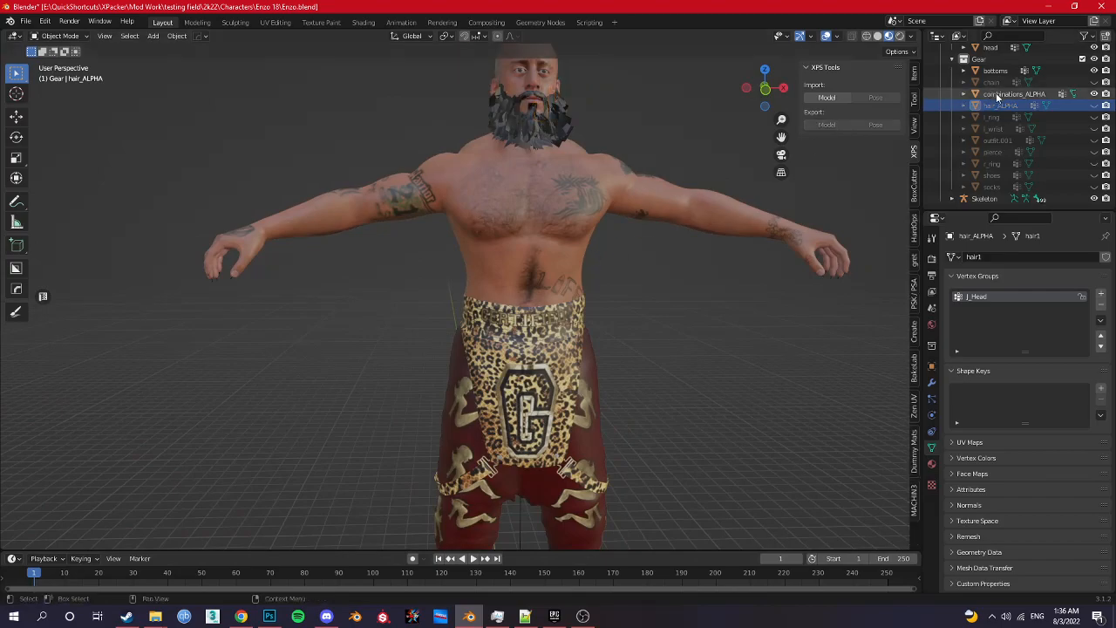
Step: Hide the combinations_ALPHA mesh
click(999, 95)
key(h)
mouse_move(567, 249)
middle_down()
mouse_move(546, 249)
mouse_move(525, 332)
mouse_move(491, 391)
mouse_move(470, 355)
mouse_move(475, 202)
mouse_move(456, 383)
mouse_move(610, 329)
mouse_move(531, 305)
middle_up()
scroll(544, 250, down, 3)
scroll(476, 203, up, 3)
scroll(609, 329, up, 2)
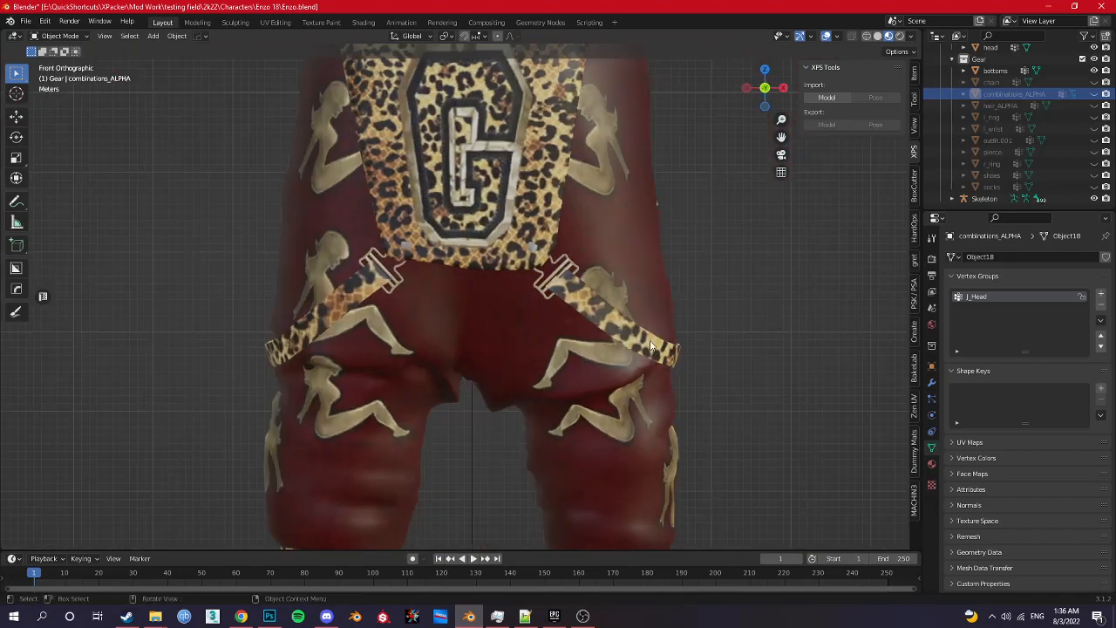
Step: Examine the bottoms mesh over the body legs in wireframe shading and return to Material Preview shading
key(shift+z)
scroll(478, 282, down, 5)
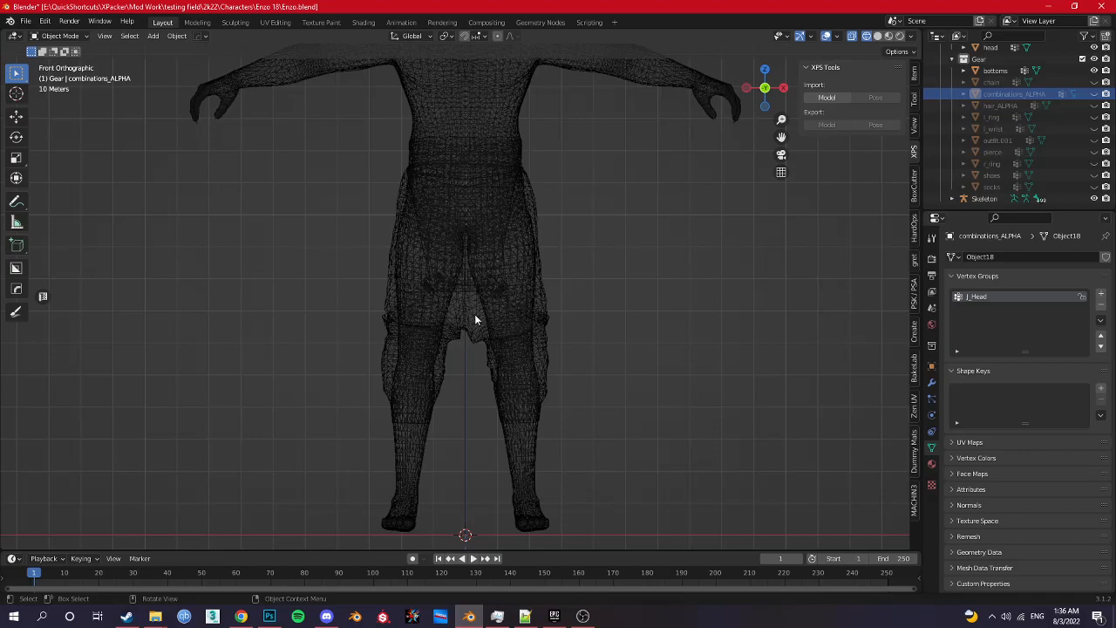
scroll(464, 316, up, 6)
scroll(466, 331, down, 3)
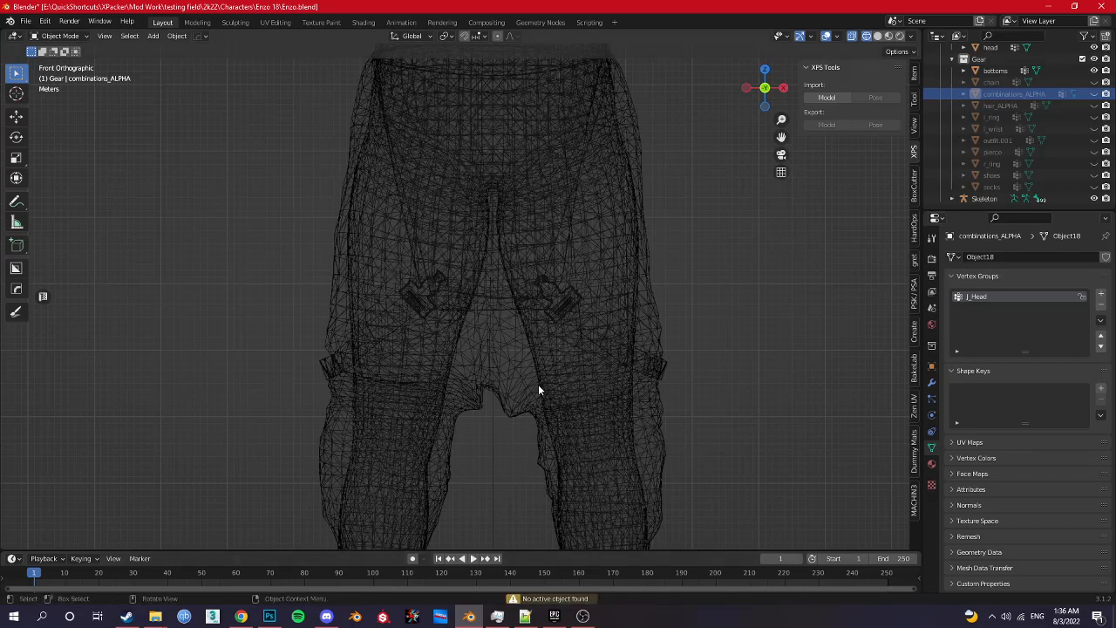
key(z)
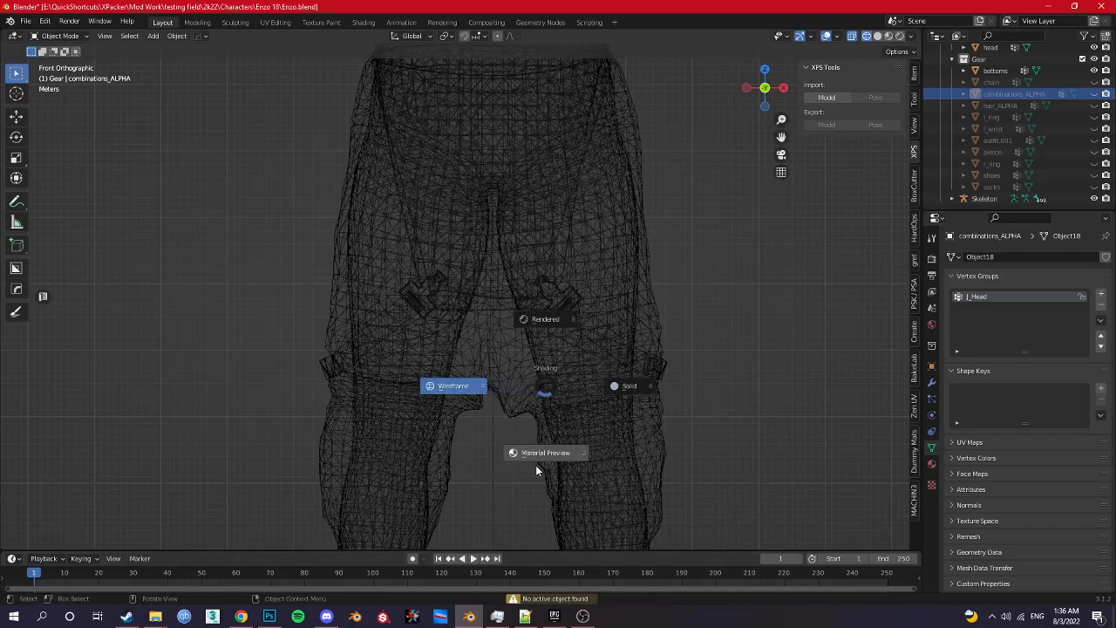
click(536, 459)
scroll(553, 405, down, 4)
Step: Delete the bottoms mesh's old vertex group and transfer weights to it from the head mesh in Weight Paint mode
click(506, 208)
click(509, 254)
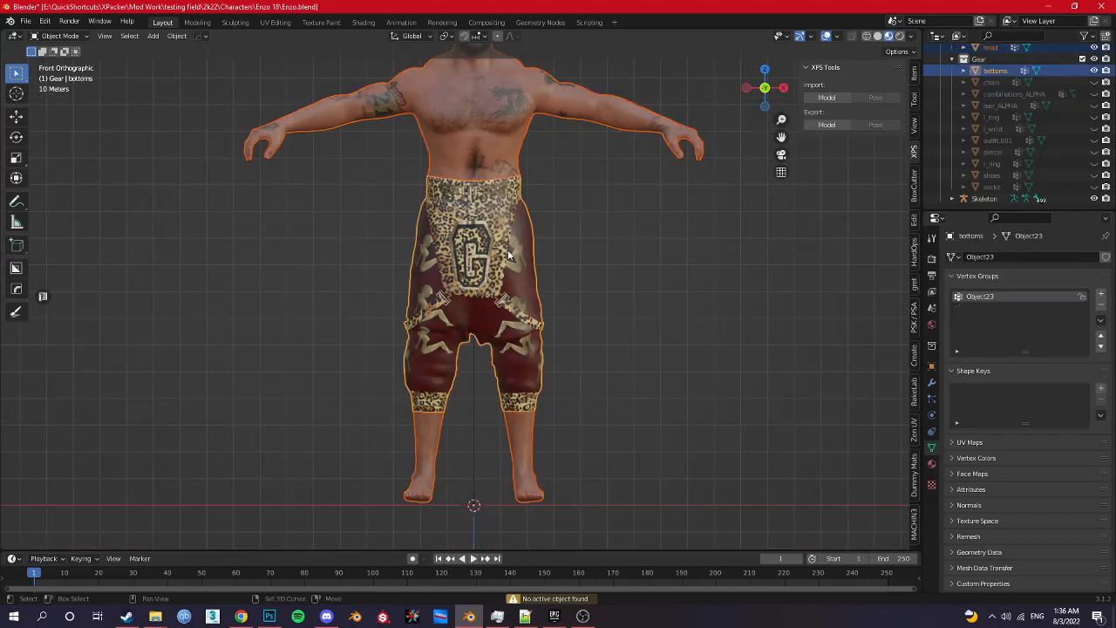
key(ctrl+Tab)
click(427, 215)
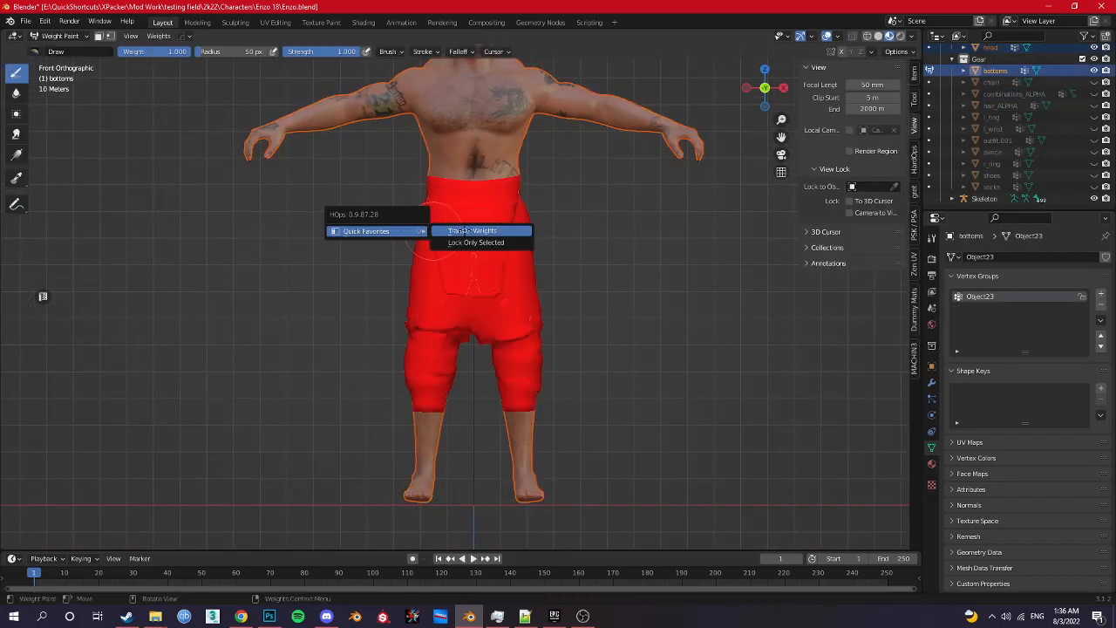
click(1100, 305)
key(q)
mouse_move(432, 294)
click(488, 296)
Step: Check the transferred weights on the bottoms mesh by sampling hip, leg and knee groups such as J_Leg_L and J_Knee_L
scroll(464, 299, up, 3)
shift+click(491, 307)
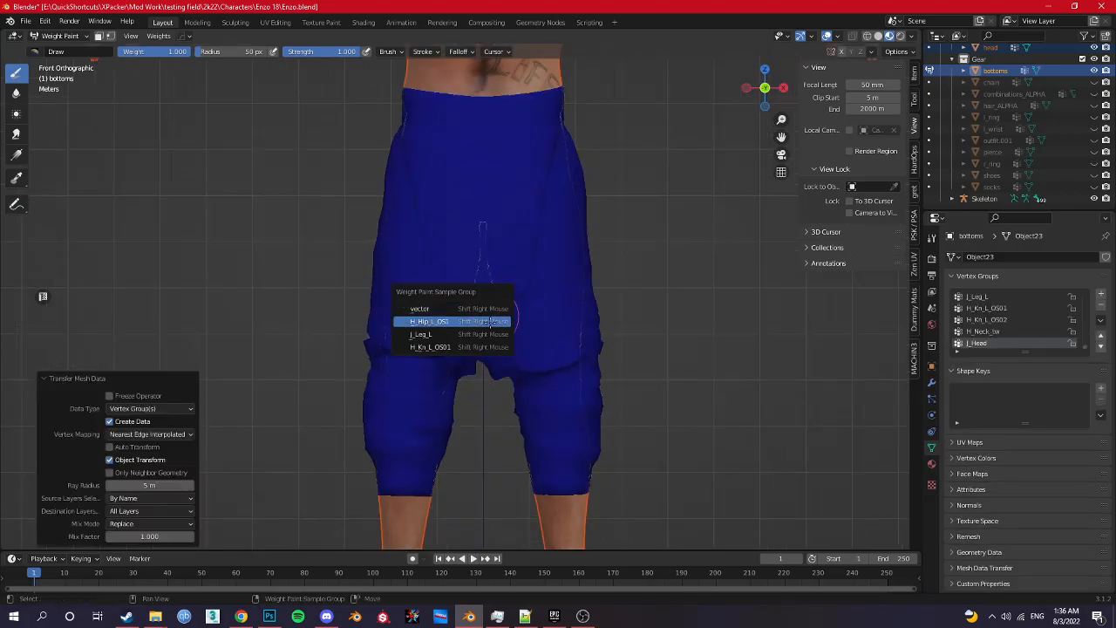
click(490, 322)
mouse_move(514, 335)
middle_down()
mouse_move(497, 449)
mouse_move(475, 466)
mouse_move(510, 470)
mouse_move(486, 391)
mouse_move(511, 294)
mouse_move(513, 391)
mouse_move(497, 394)
mouse_move(552, 364)
middle_up()
shift+right_click(514, 357)
click(514, 354)
shift+right_click(497, 452)
click(493, 438)
shift+click(512, 416)
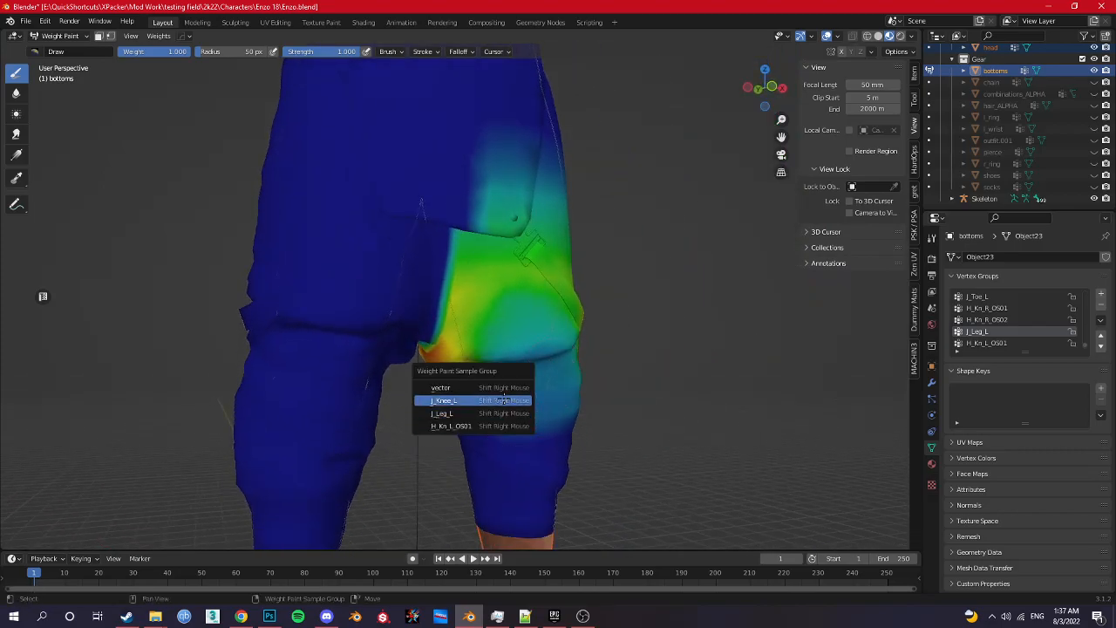
click(510, 400)
middle_drag(534, 445, 493, 445)
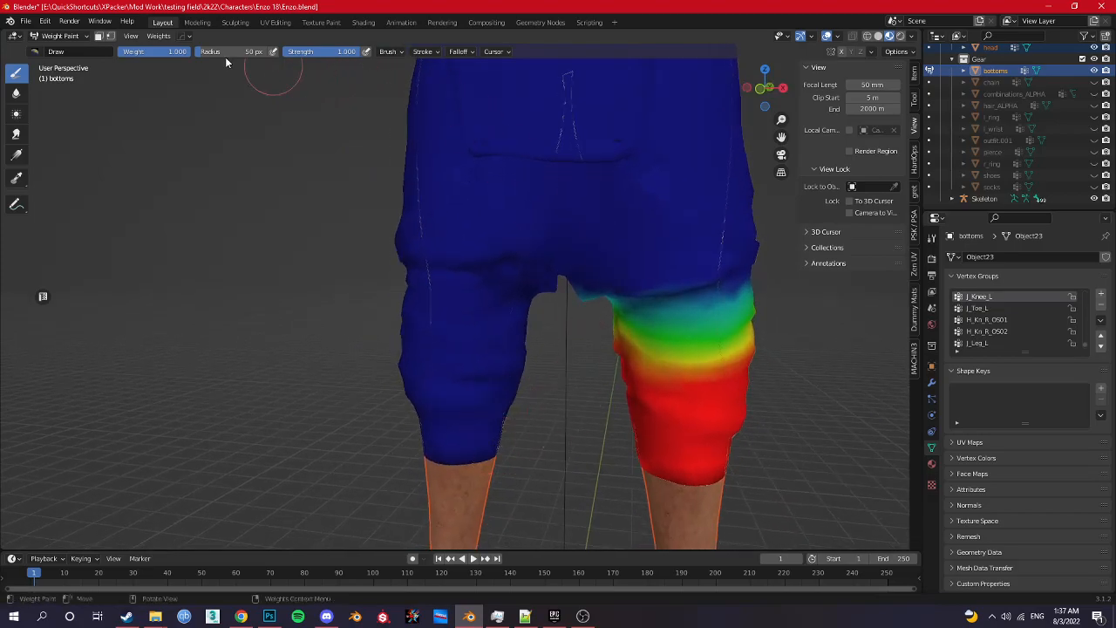
Step: Smooth the bottoms mesh's vertex weights for all groups with factor 0.530 and 5 iterations
click(158, 37)
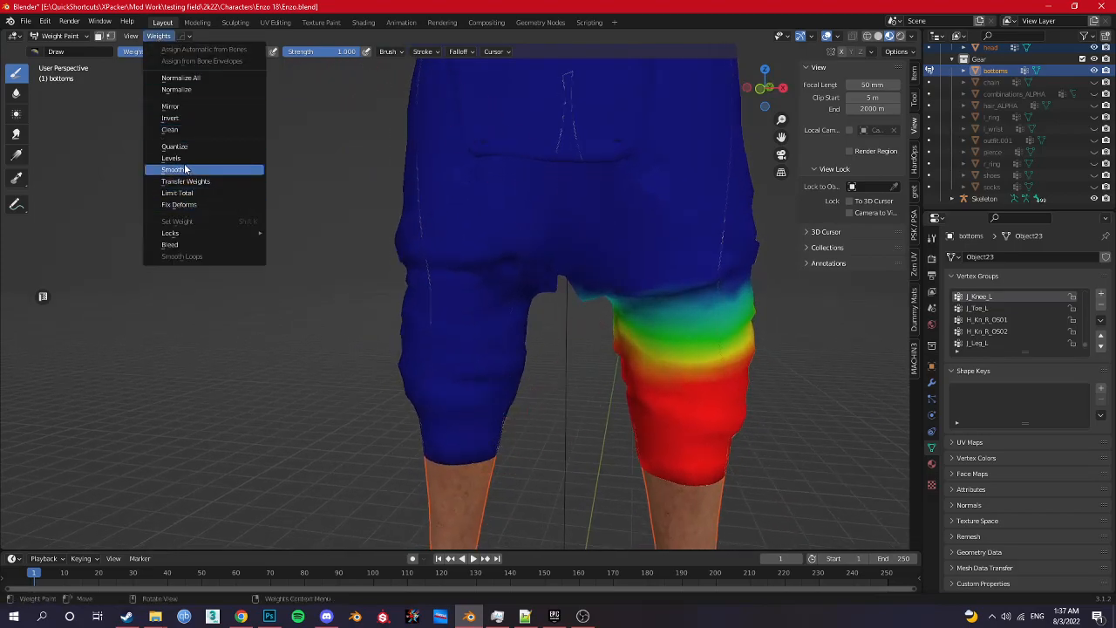
click(190, 170)
middle_drag(488, 357, 533, 340)
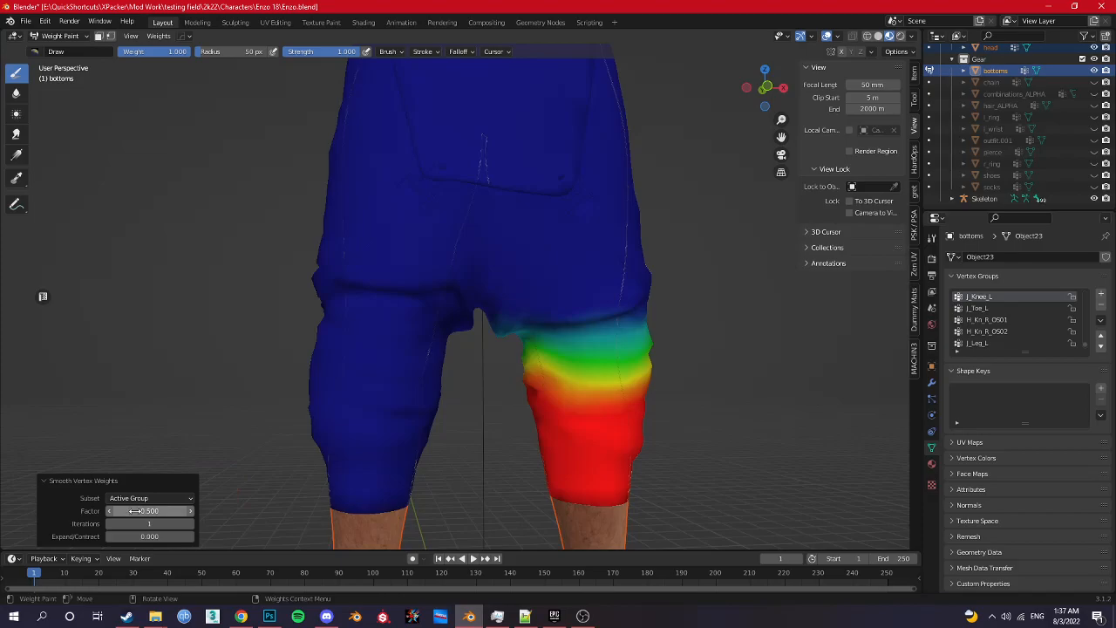
drag(149, 511, 170, 524)
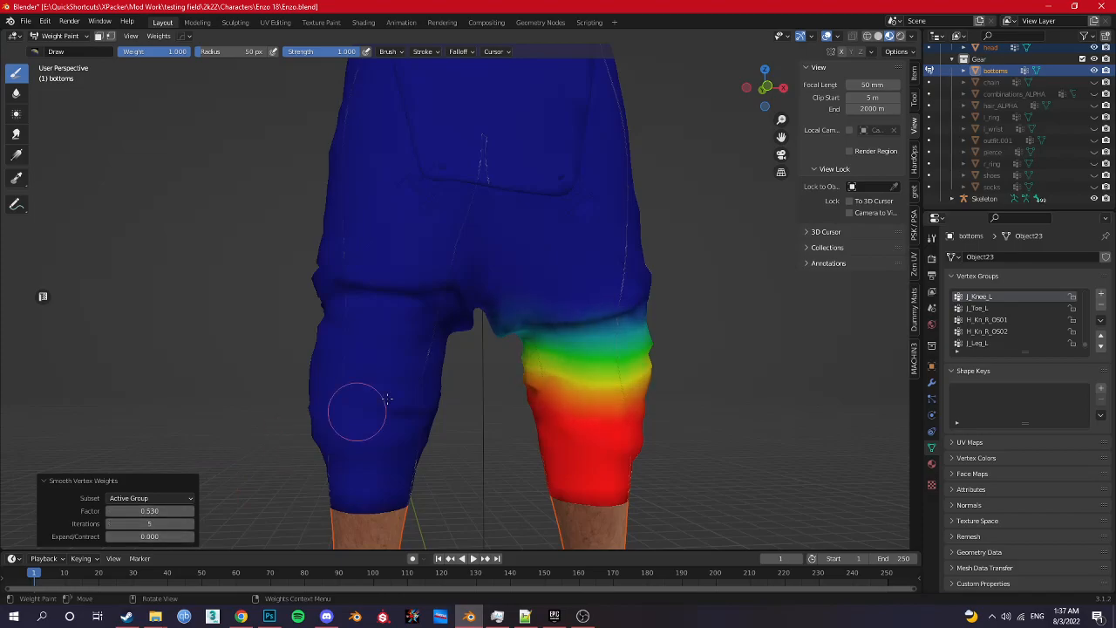
click(166, 498)
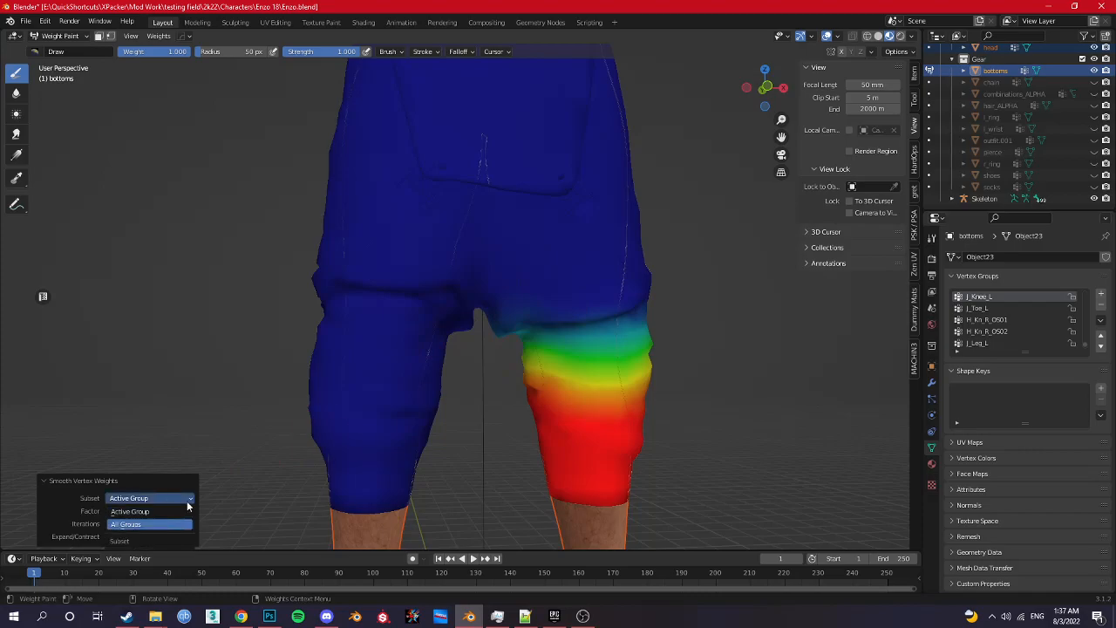
click(162, 524)
Step: Check the smoothed weights on both trouser legs by sampling J_Leg_R, J_Knee_L and J_Leg_L
shift+click(389, 332)
click(380, 334)
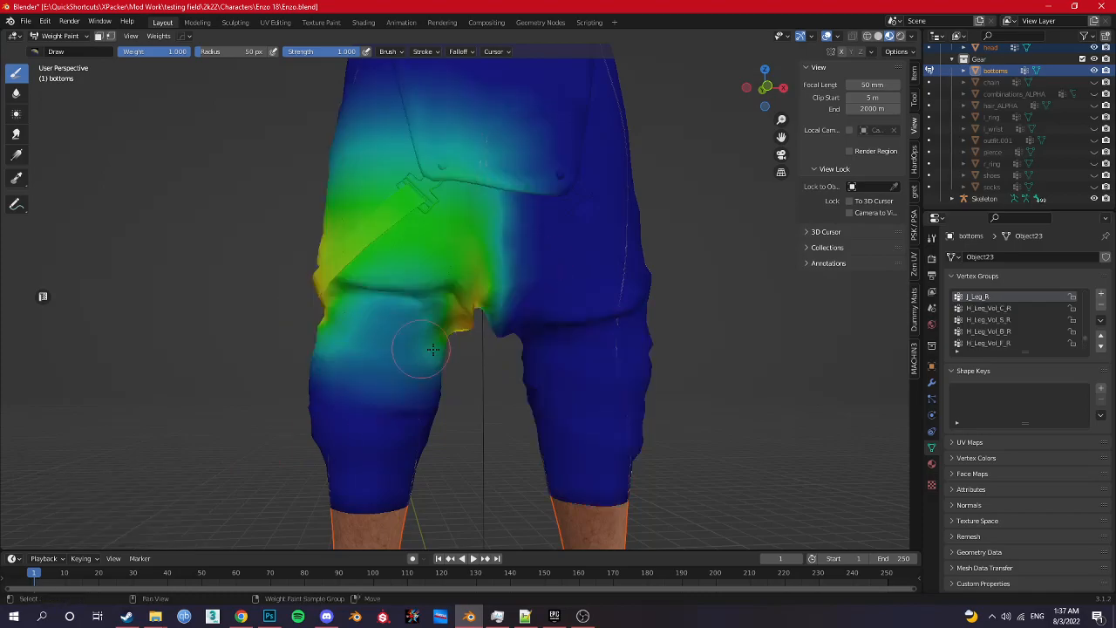
shift+middle_drag(393, 343, 578, 353)
mouse_move(477, 357)
middle_down()
mouse_move(409, 318)
mouse_move(461, 352)
middle_up()
ctrl+click(496, 333)
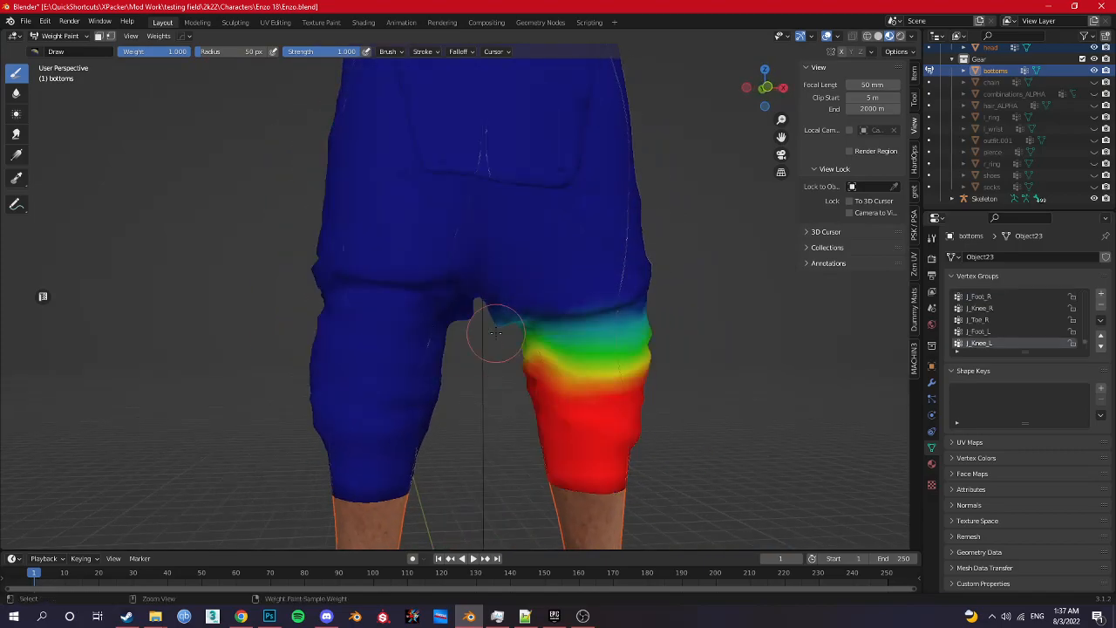
ctrl+click(496, 333)
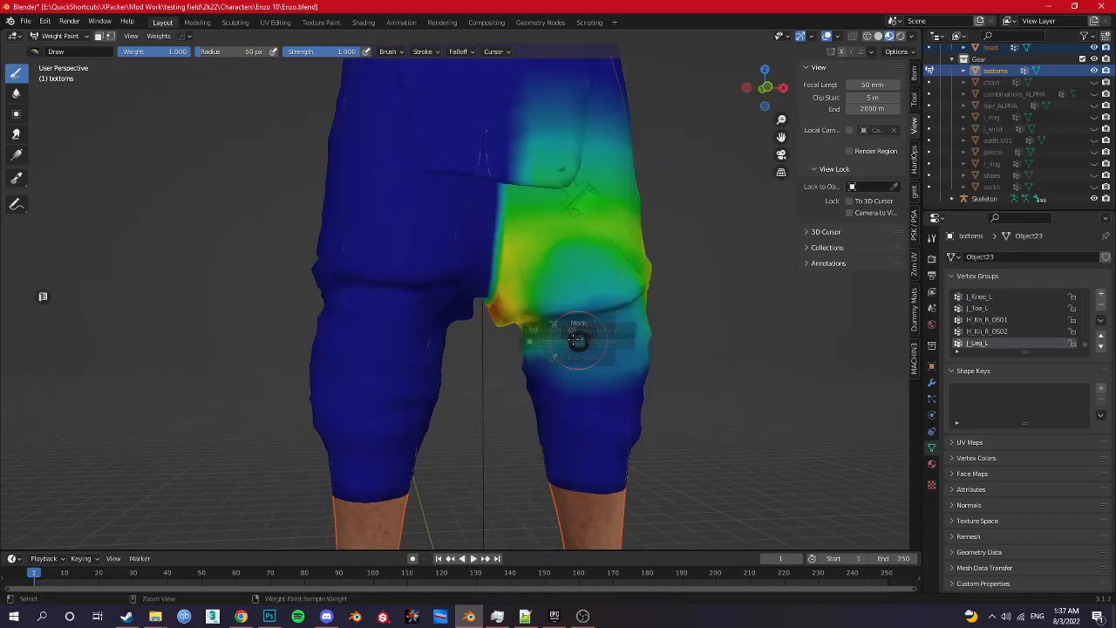
Step: Return the bottoms mesh to Object Mode and save the Enzo.blend file
key(ctrl+Tab)
key(ctrl+s)
key(Home)
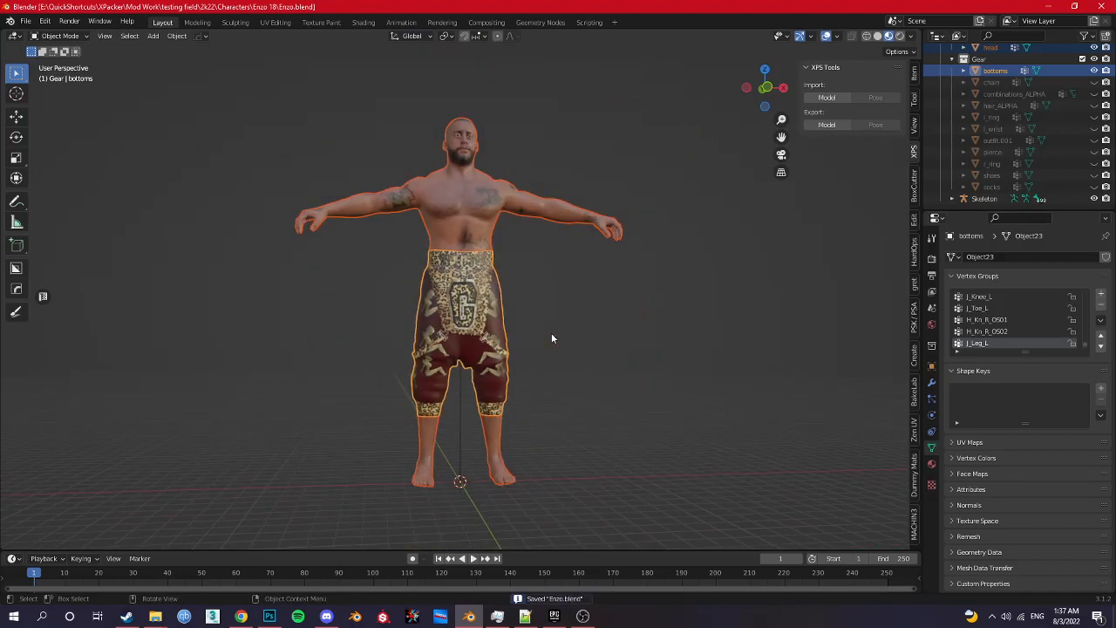
Step: Unhide all the hidden gear meshes and save the file again
key(alt+h)
middle_drag(565, 336, 493, 345)
scroll(415, 277, up, 3)
middle_drag(445, 307, 497, 324)
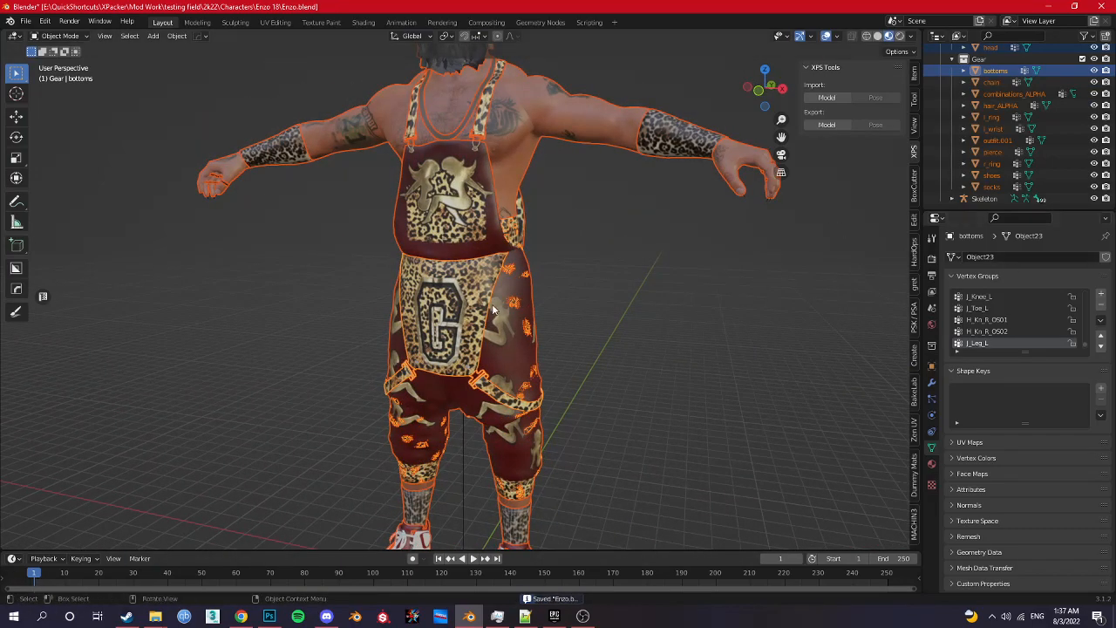
scroll(499, 309, down, 4)
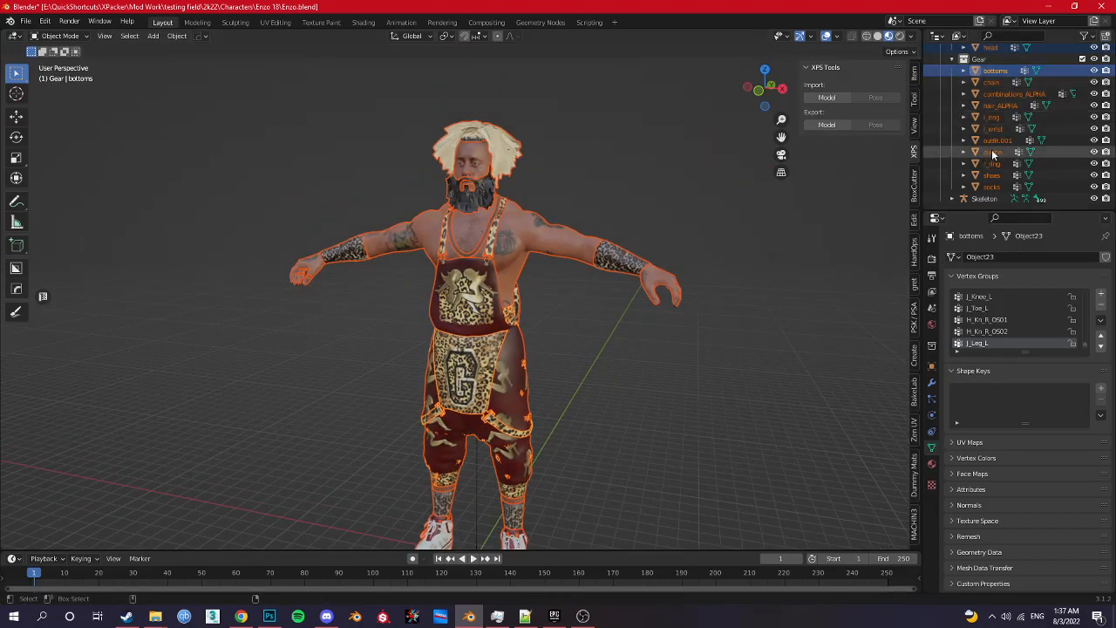
key(ctrl+s)
scroll(991, 151, up, 4)
click(993, 119)
scroll(994, 123, down, 1)
scroll(994, 123, down, 3)
click(994, 70)
shift+click(992, 188)
drag(1000, 92, 982, 200)
scroll(985, 139, up, 2)
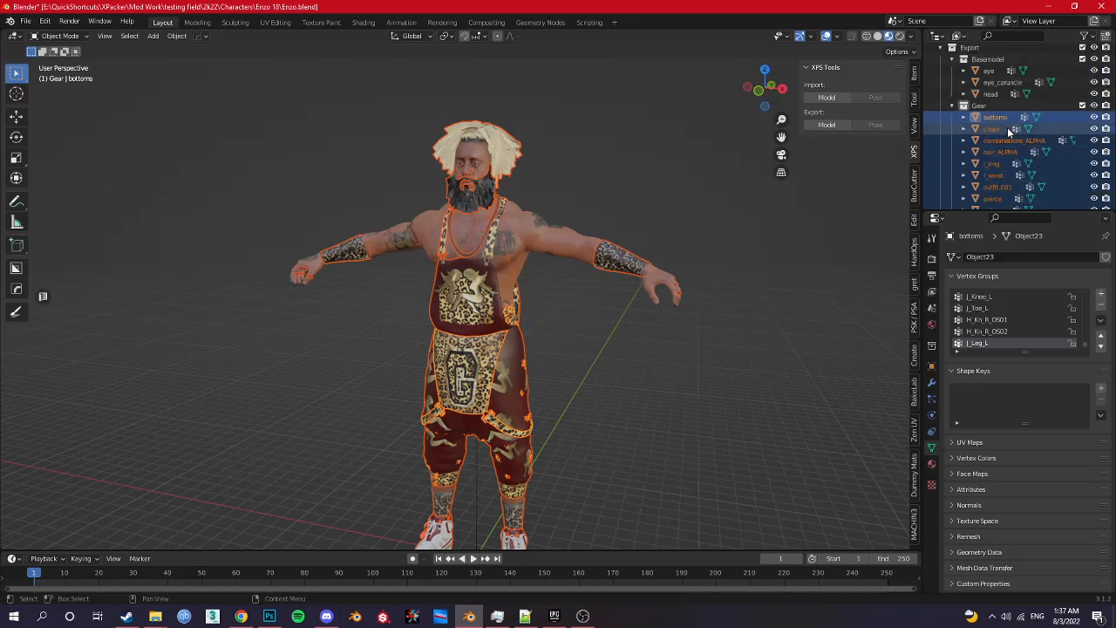
click(989, 71)
drag(994, 86, 985, 200)
scroll(985, 174, up, 3)
Step: Isolate the head mesh in Local View and separate it by material into a head part and a body part
click(987, 141)
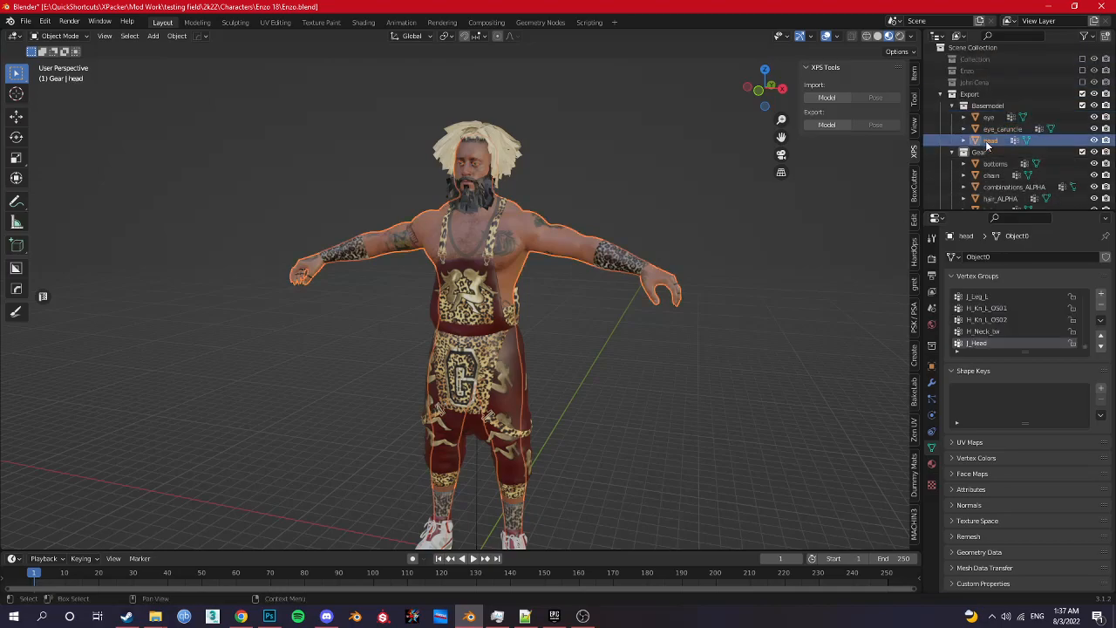
key(KP_Divide)
middle_drag(574, 217, 471, 286)
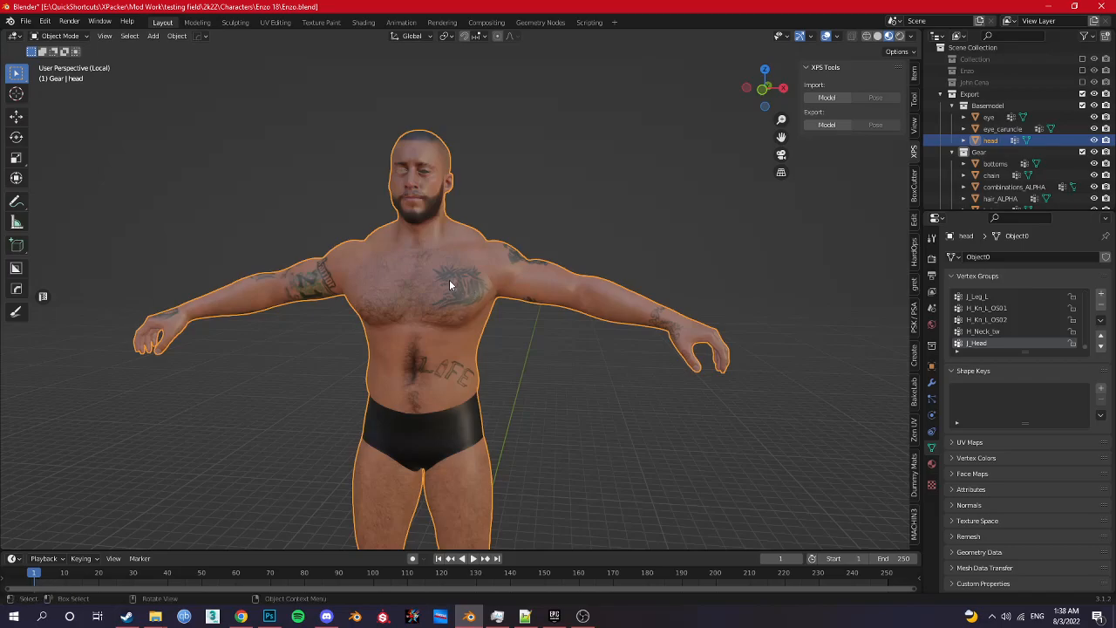
key(Tab)
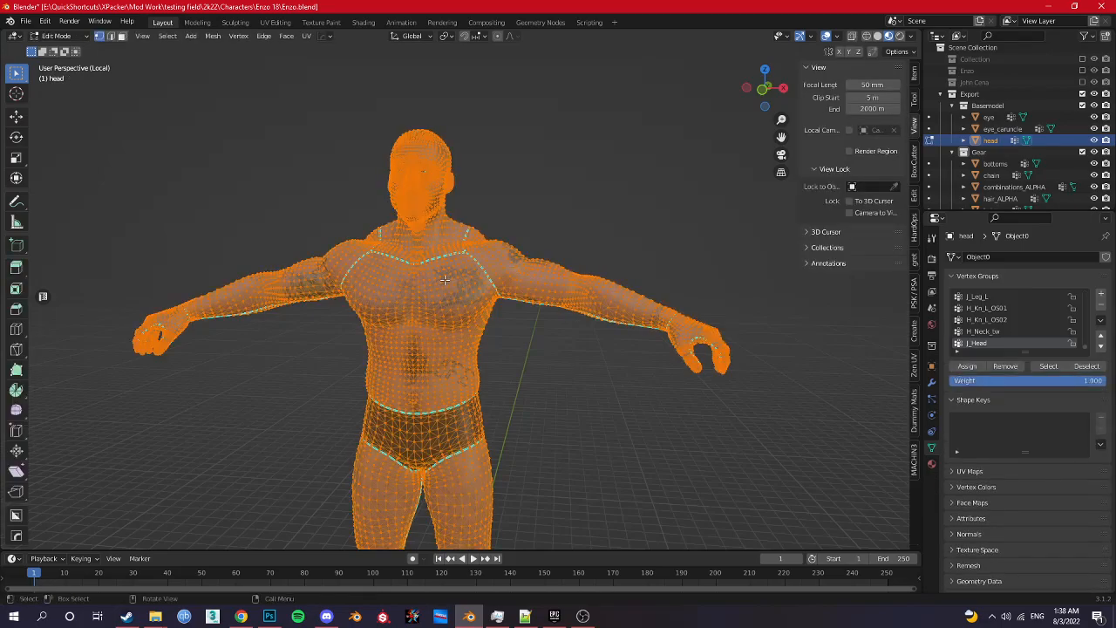
key(p)
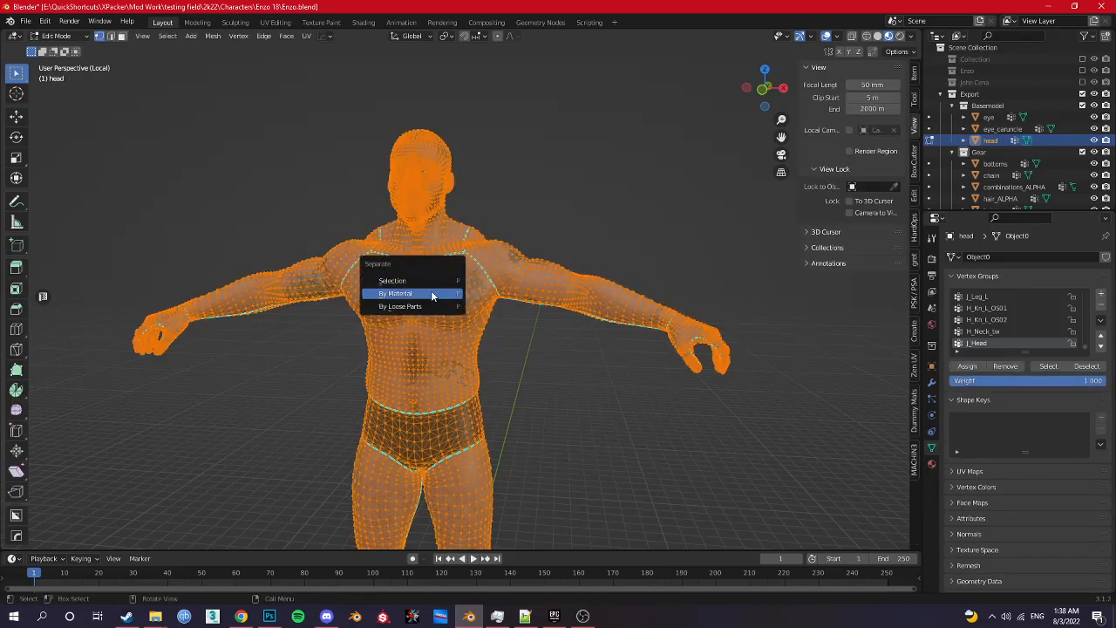
click(431, 293)
key(Tab)
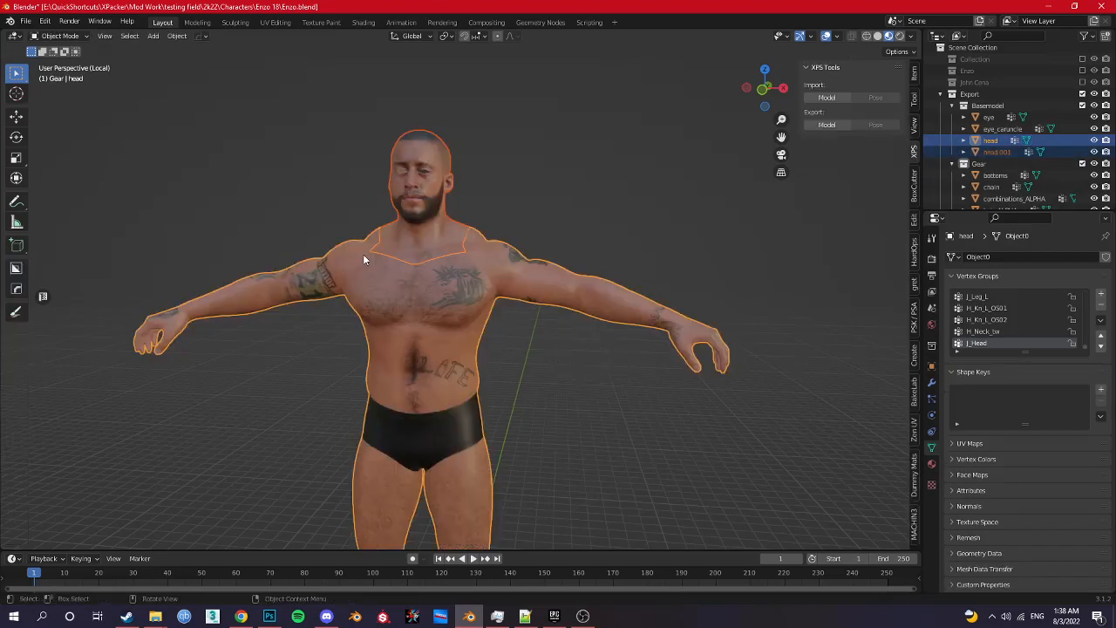
Step: Rename the separated torso and limbs mesh as body
click(407, 241)
click(406, 302)
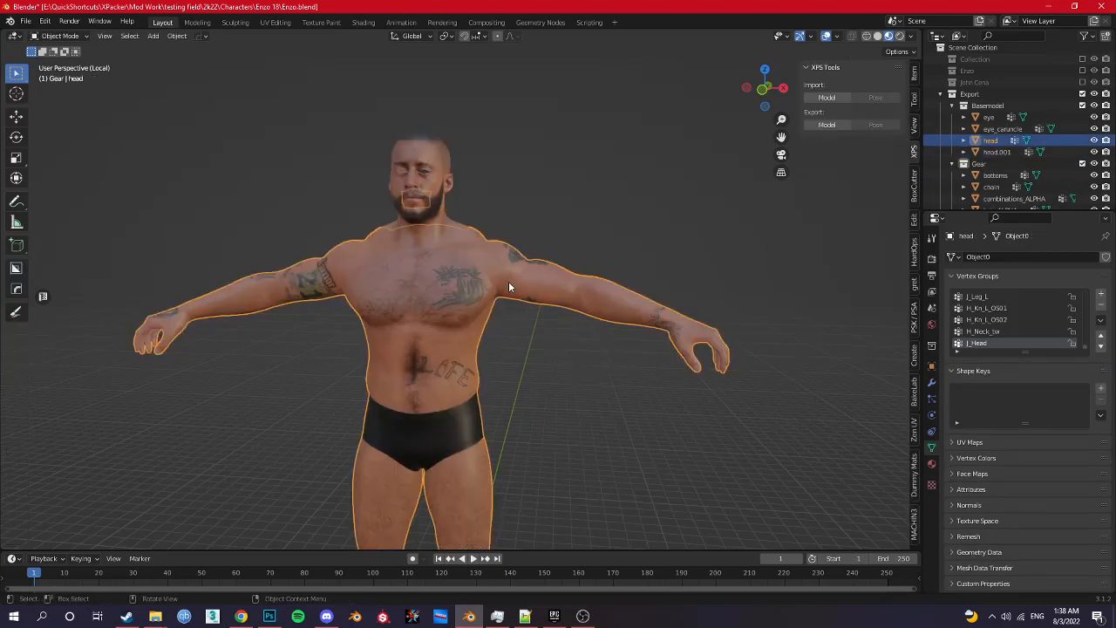
key(F2)
text(body)
key(Return)
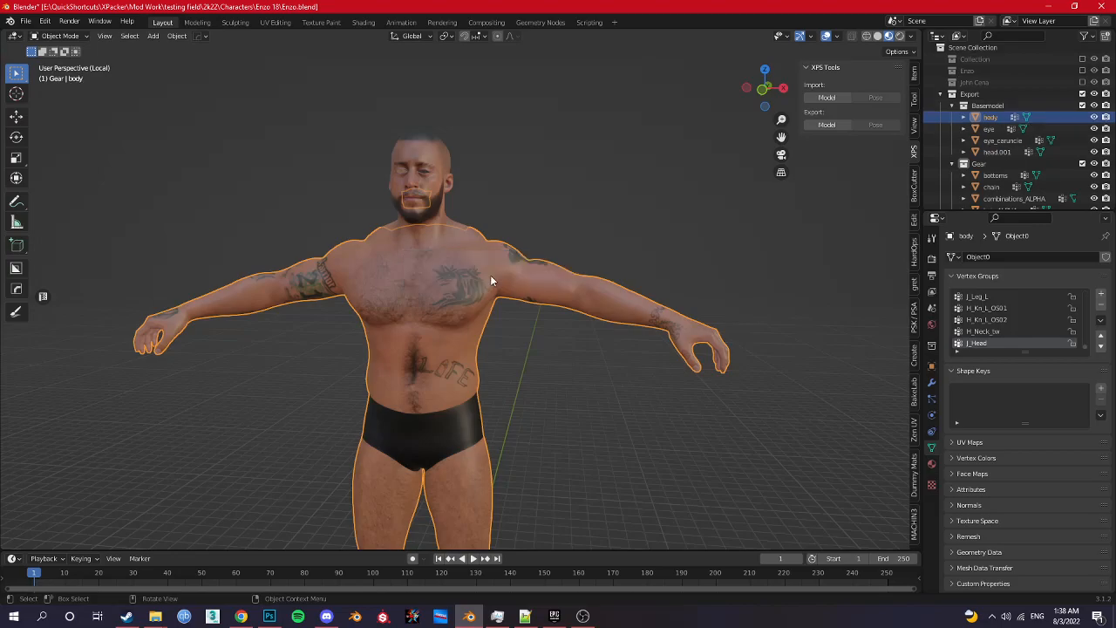
Step: Rename the separated head and neck mesh as head and leave Local View
click(438, 165)
key(F2)
text(head)
key(Return)
scroll(436, 166, up, 4)
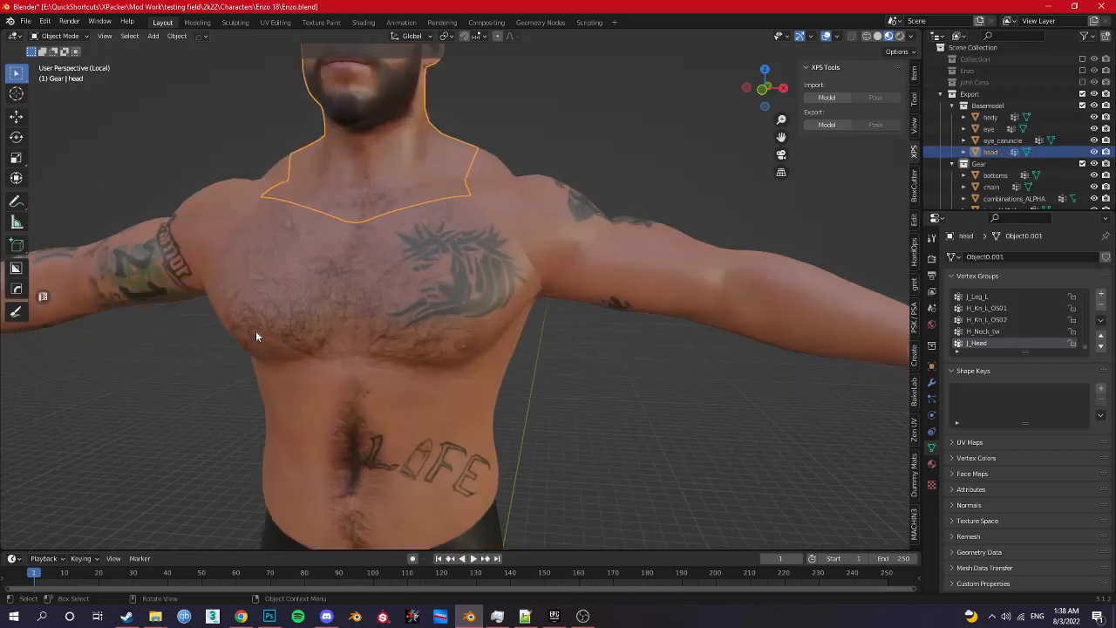
shift+middle_drag(319, 230, 498, 370)
middle_drag(677, 325, 493, 323)
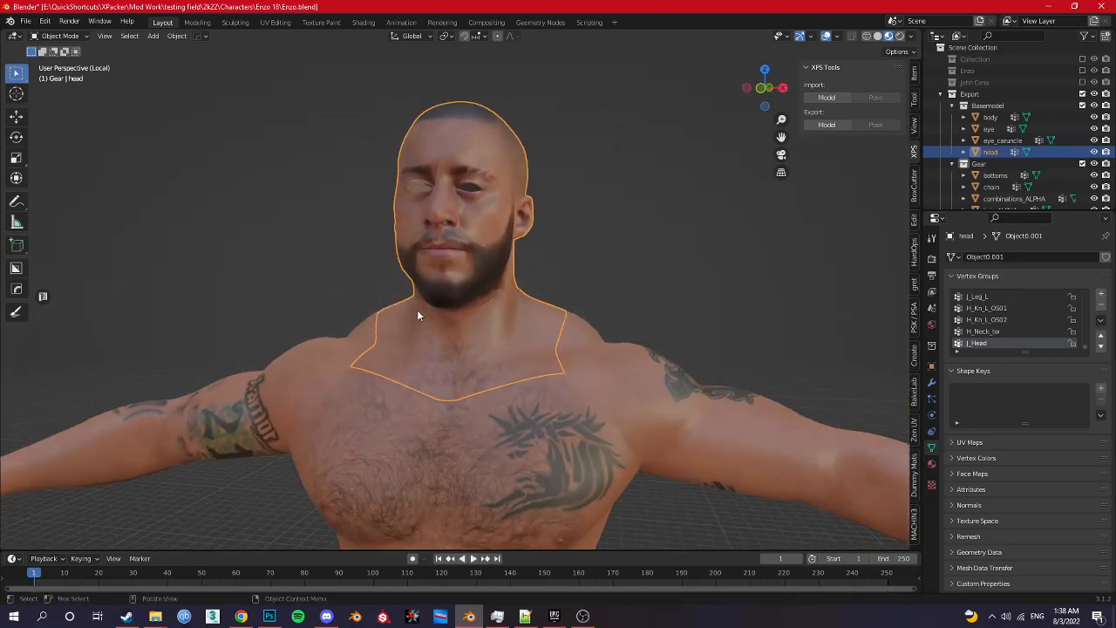
key(KP_Divide)
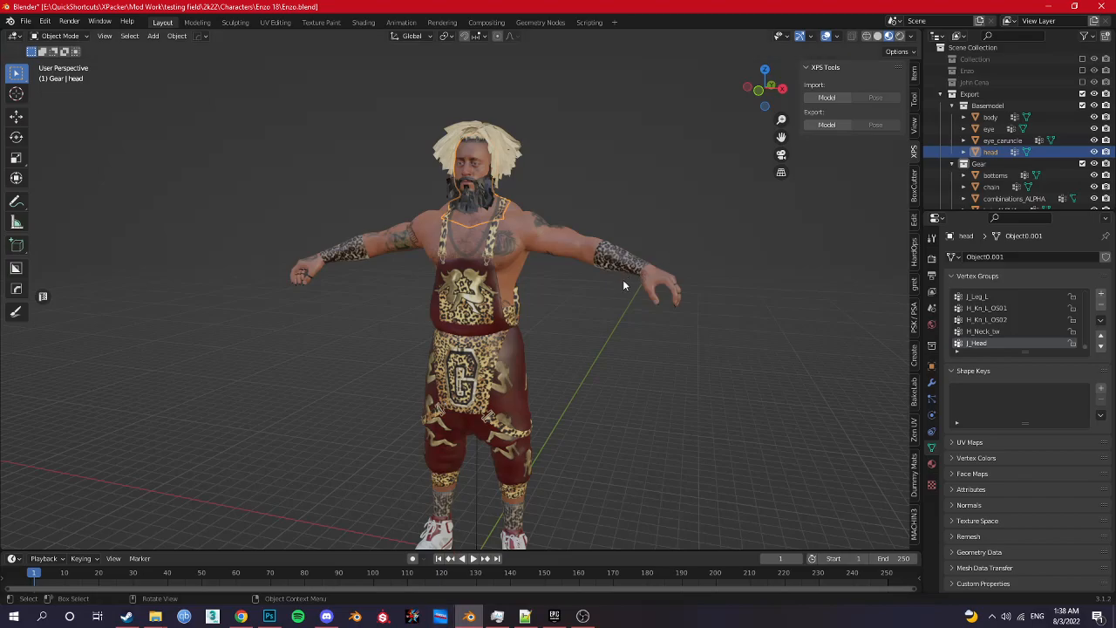
Step: Add an Armature modifier to the body mesh with Skeleton as its object
middle_drag(627, 282, 635, 276)
scroll(1004, 172, down, 4)
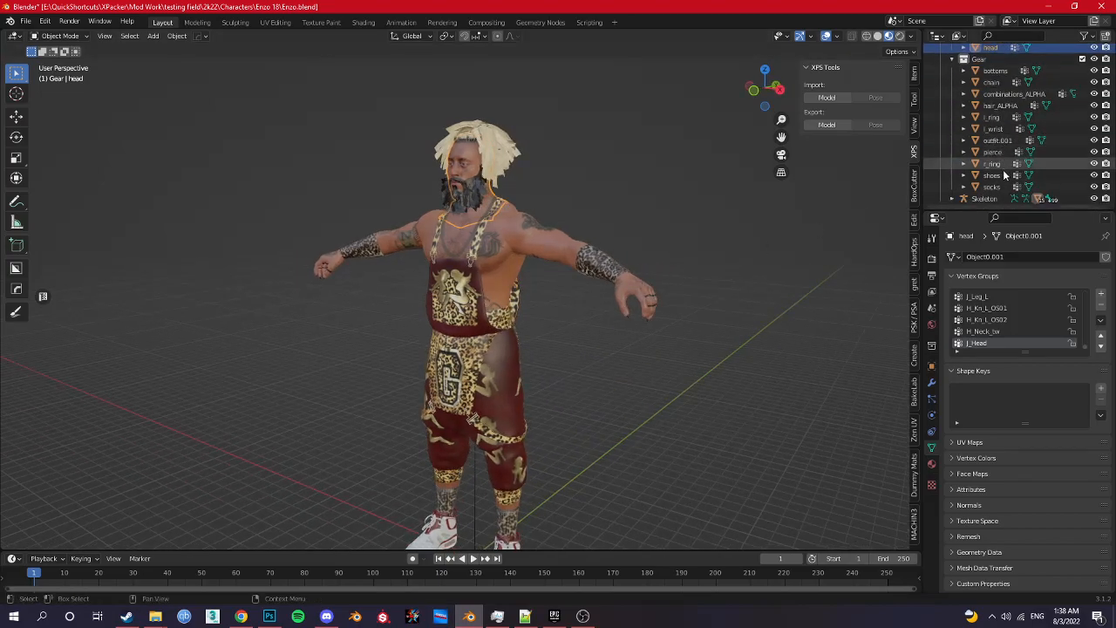
scroll(1004, 171, up, 4)
click(990, 82)
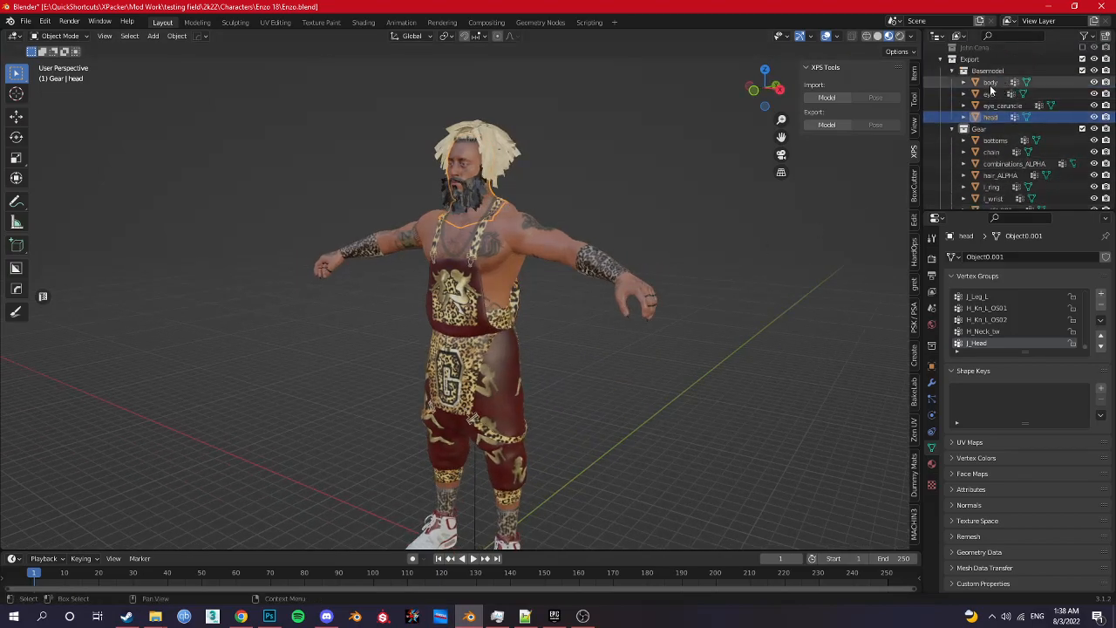
click(931, 383)
click(985, 257)
click(985, 284)
click(1037, 293)
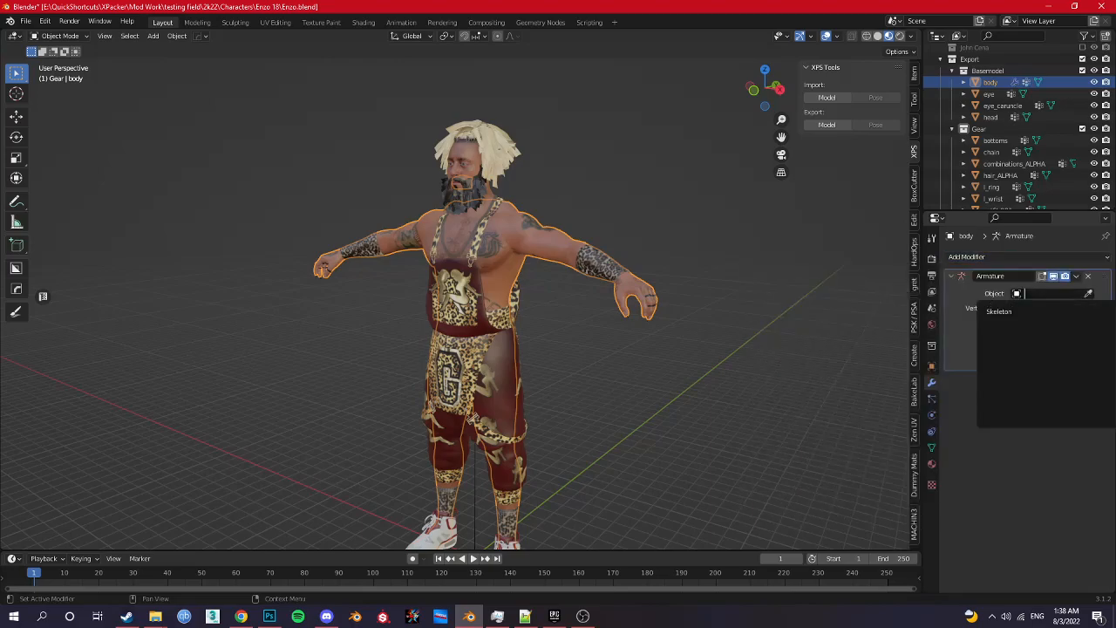
click(998, 311)
Step: Add an Armature modifier to the eye mesh with Skeleton as its object
click(988, 94)
click(1020, 256)
click(968, 288)
click(1050, 293)
click(1001, 311)
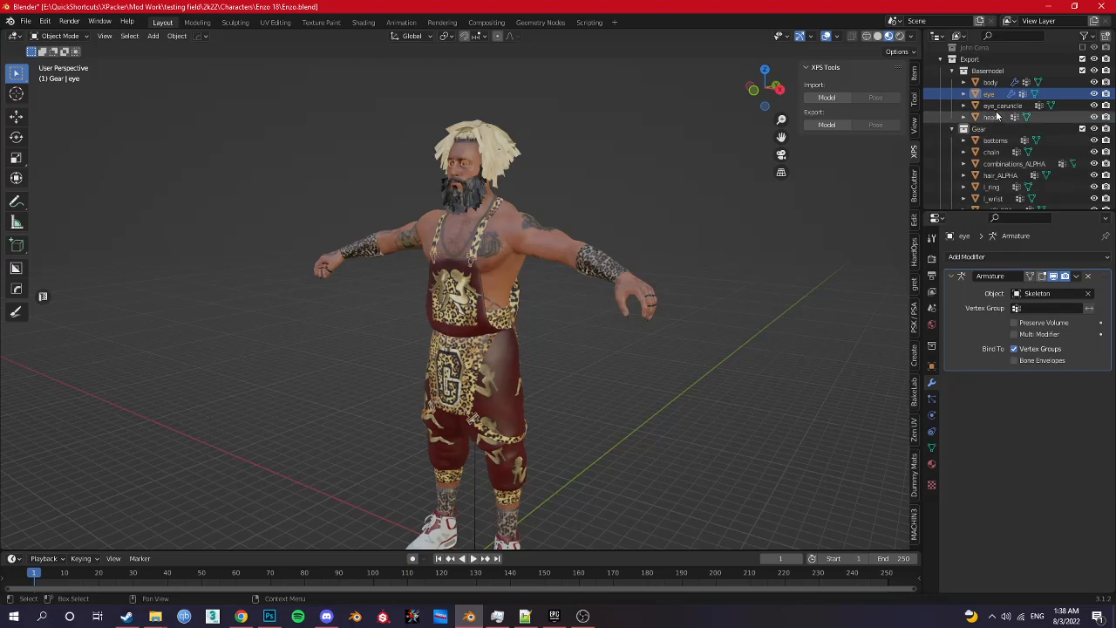
Step: Add an Armature modifier to the eye_caruncle mesh with Skeleton as its object
click(1001, 104)
click(1009, 257)
click(968, 289)
click(1050, 293)
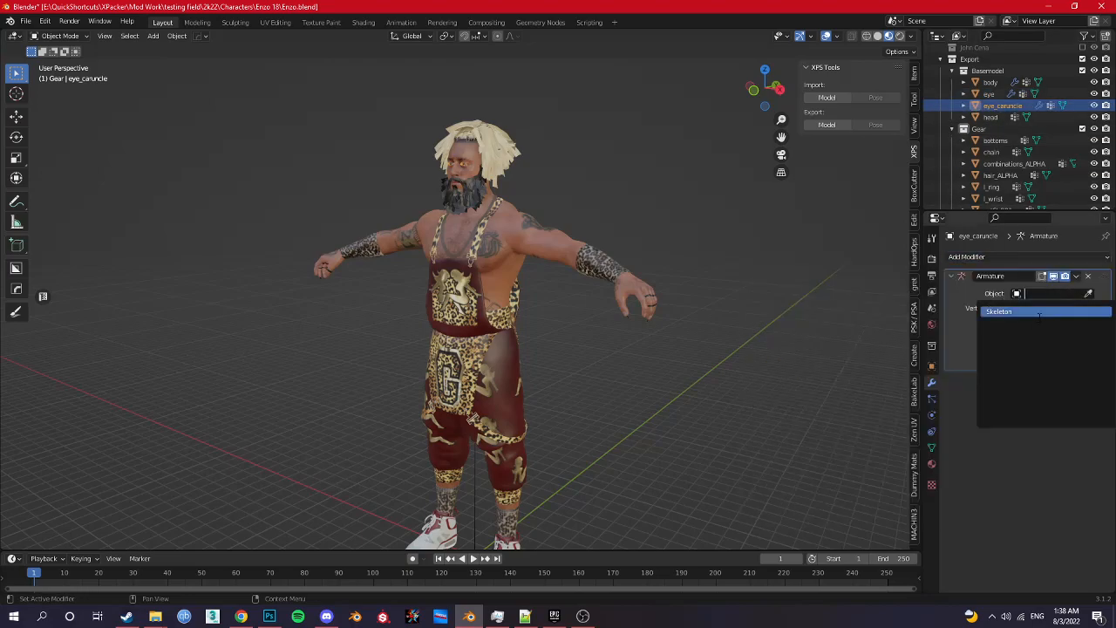
click(998, 311)
Step: Add an Armature modifier to the head mesh with Skeleton as its object
click(990, 117)
click(1011, 257)
click(968, 289)
click(1051, 293)
click(1020, 315)
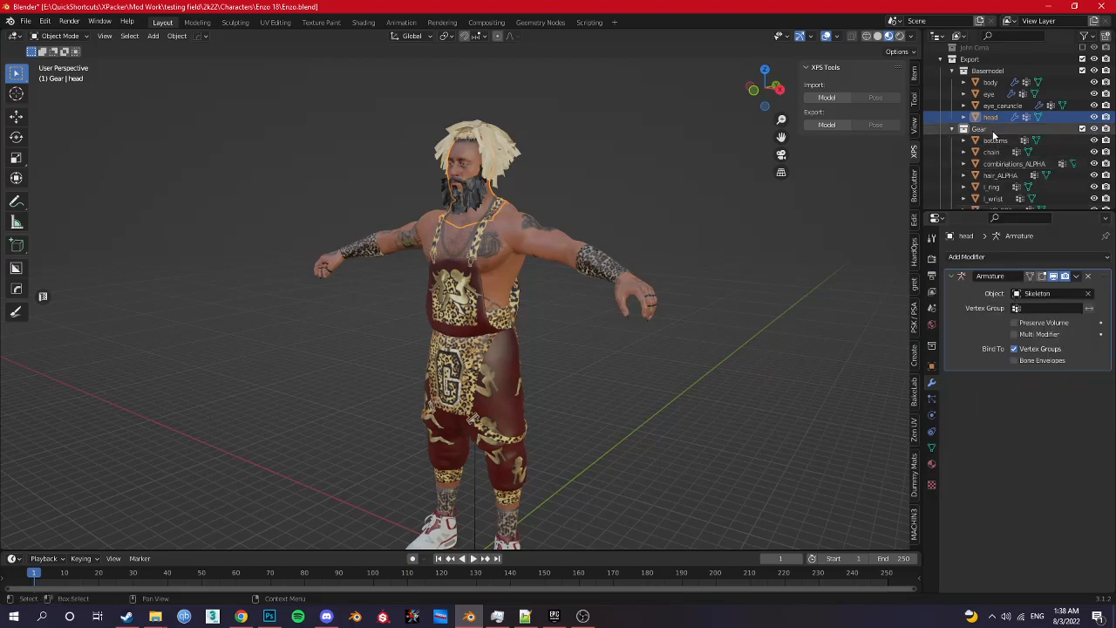
Step: Add an Armature modifier to the bottoms mesh in the Gear collection
click(994, 142)
click(1030, 257)
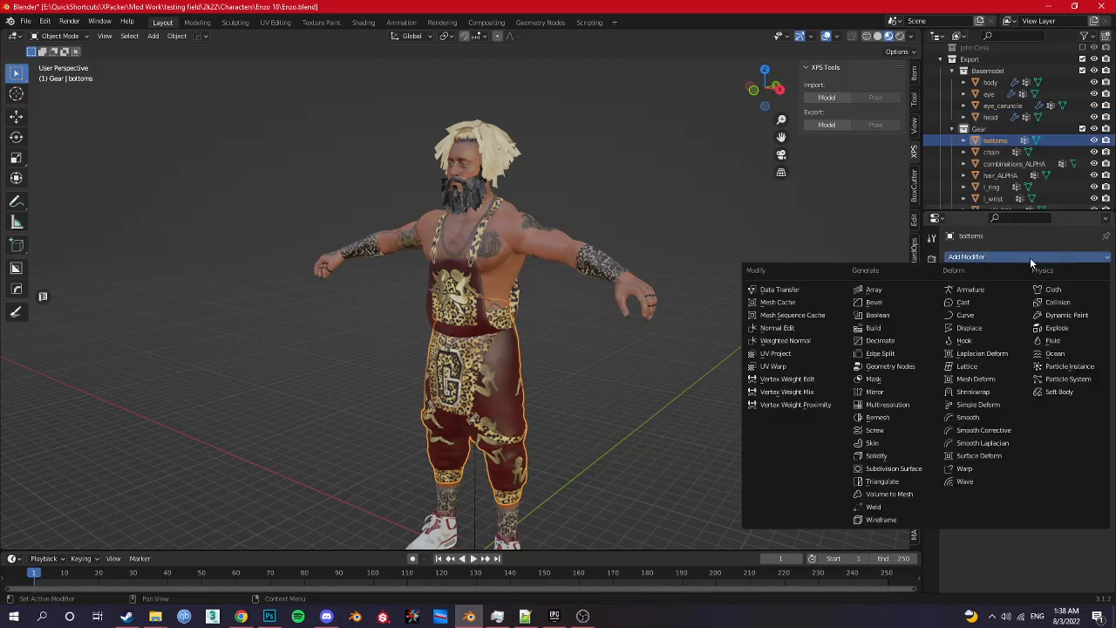
click(1013, 288)
Step: Add an Armature modifier to the chain mesh with Skeleton as its object
click(991, 152)
click(1024, 256)
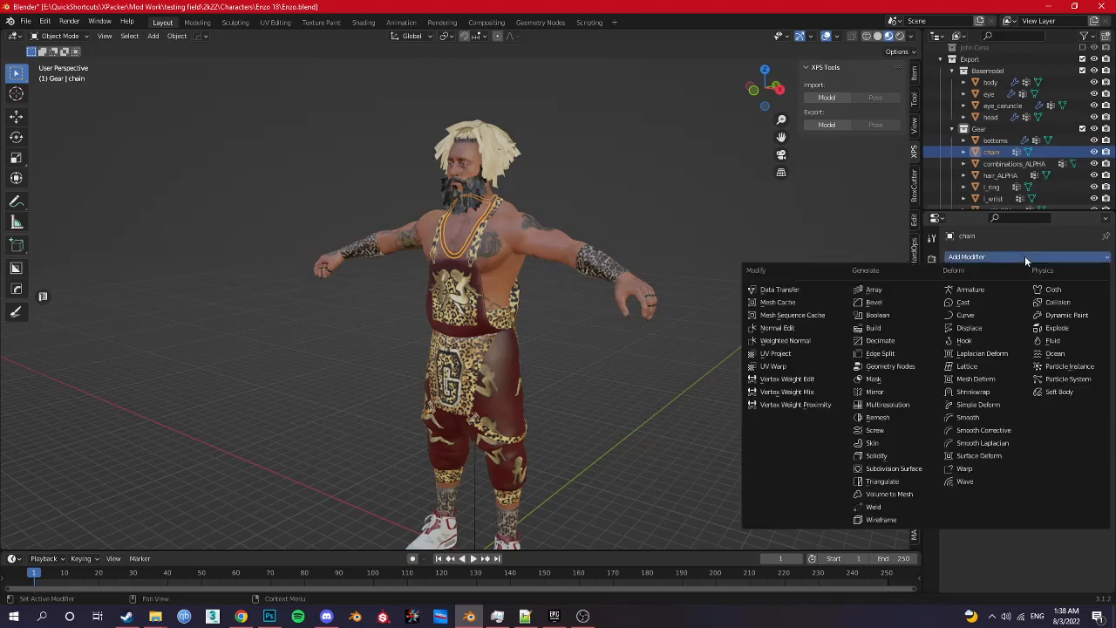
click(1009, 290)
click(1042, 293)
click(1020, 315)
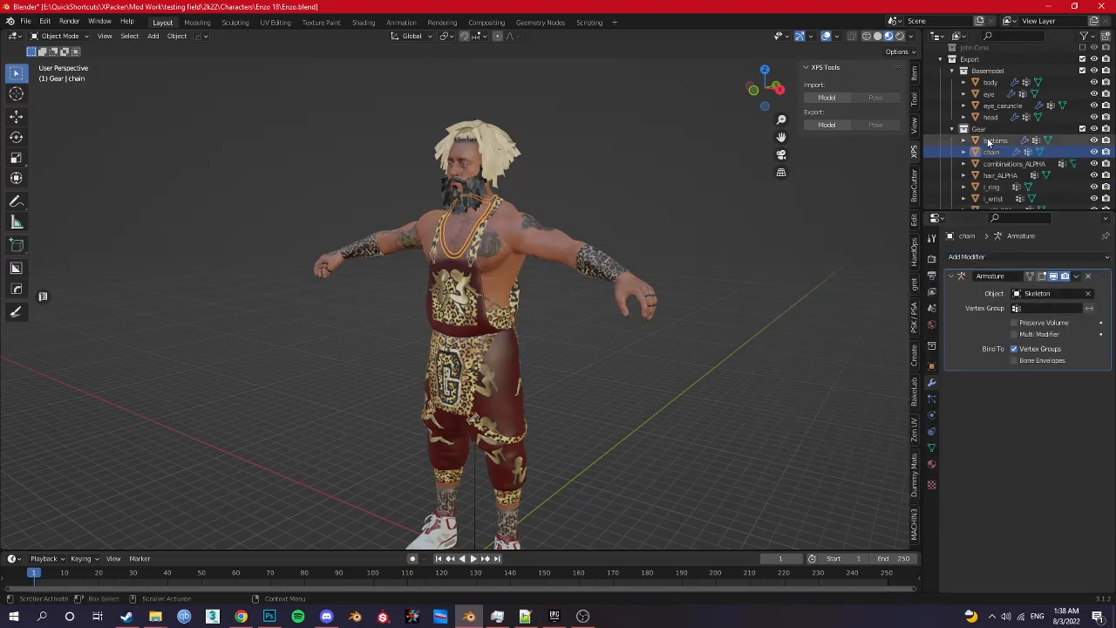
Step: Add an Armature modifier to the combinations_ALPHA mesh with Skeleton as its object
click(1011, 164)
scroll(1009, 174, down, 1)
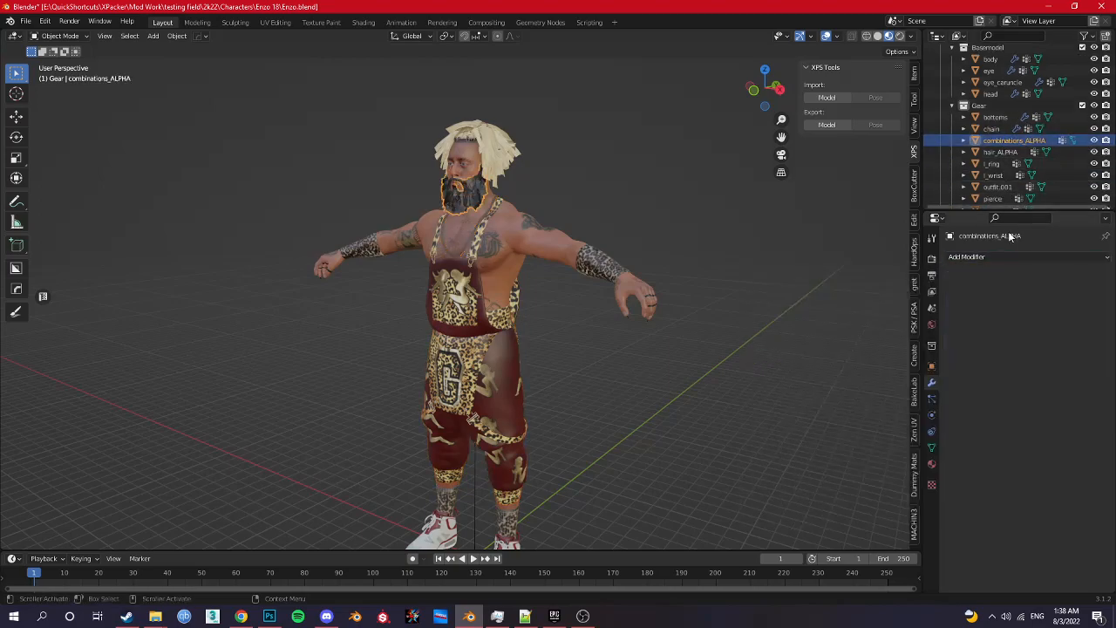
click(1007, 256)
click(1003, 290)
click(1041, 293)
click(1020, 315)
Step: Rename the Skeleton armature as John Cena Skel
click(1000, 152)
scroll(999, 178, down, 2)
click(983, 199)
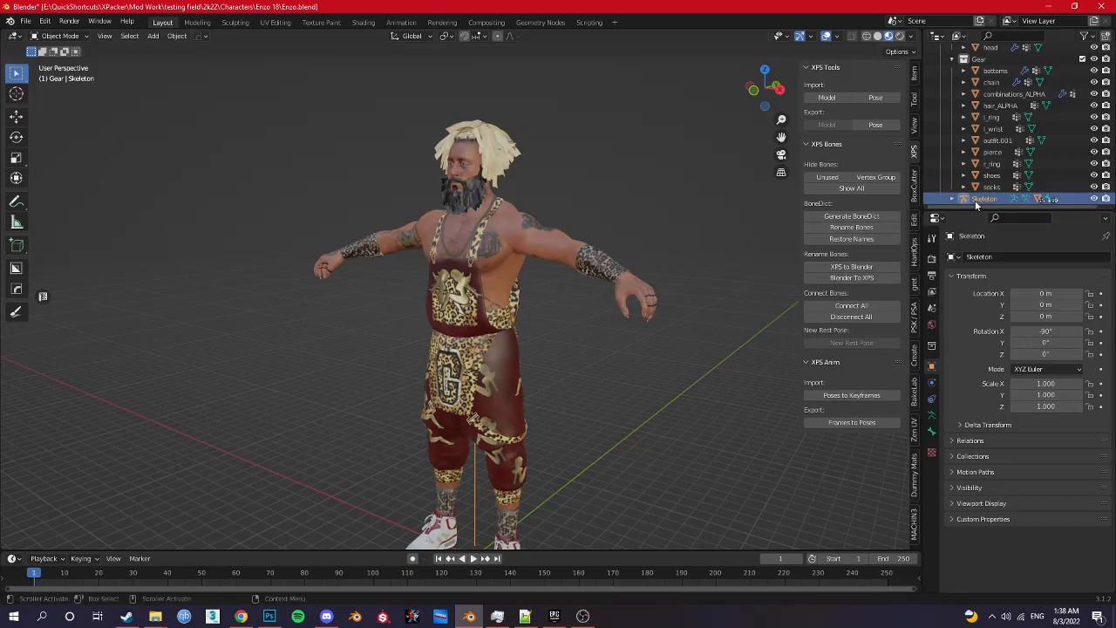
double_click(977, 201)
text(John Cena Skel)
key(Return)
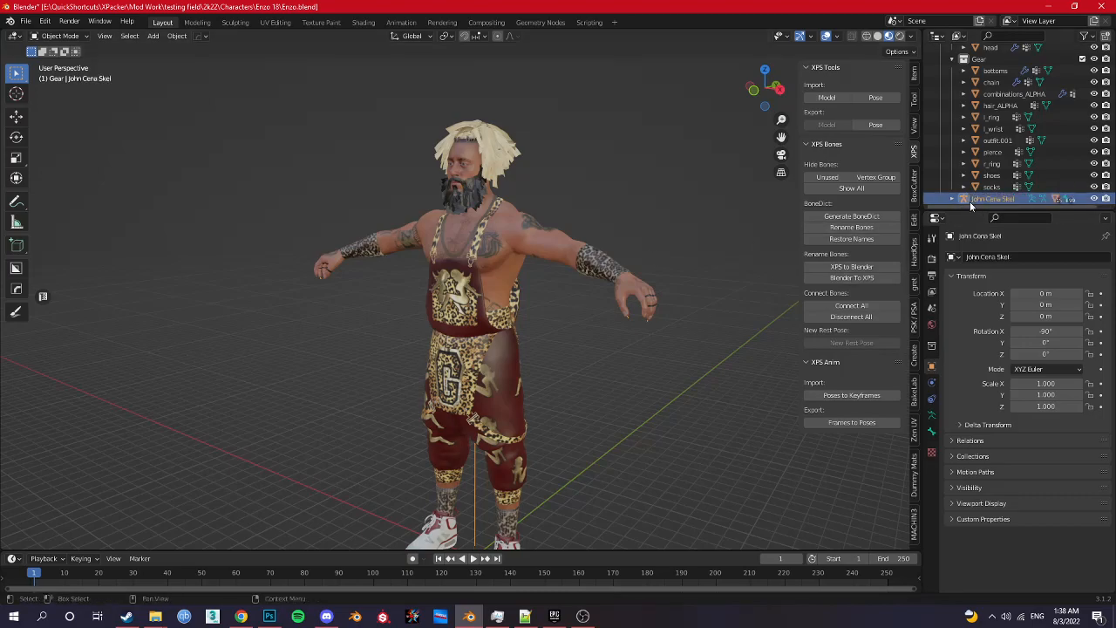
Step: Add an Armature modifier to the hair_ALPHA mesh in the Gear collection
click(993, 106)
click(1010, 257)
click(989, 288)
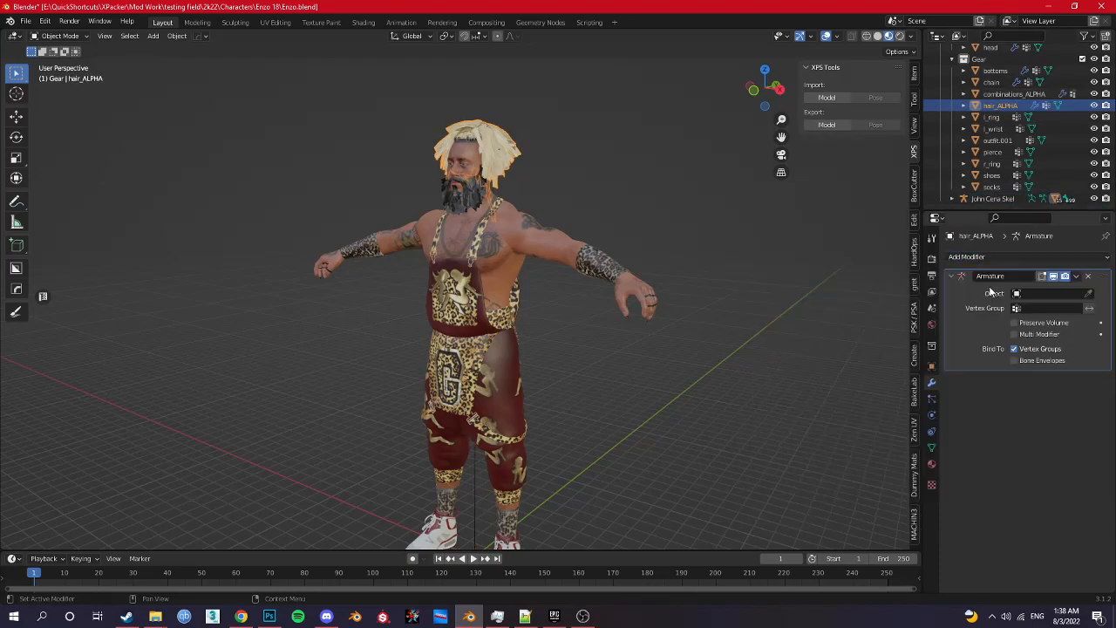
Step: Add an Armature modifier to the l_ring mesh with John Cena Skel as its object
click(998, 114)
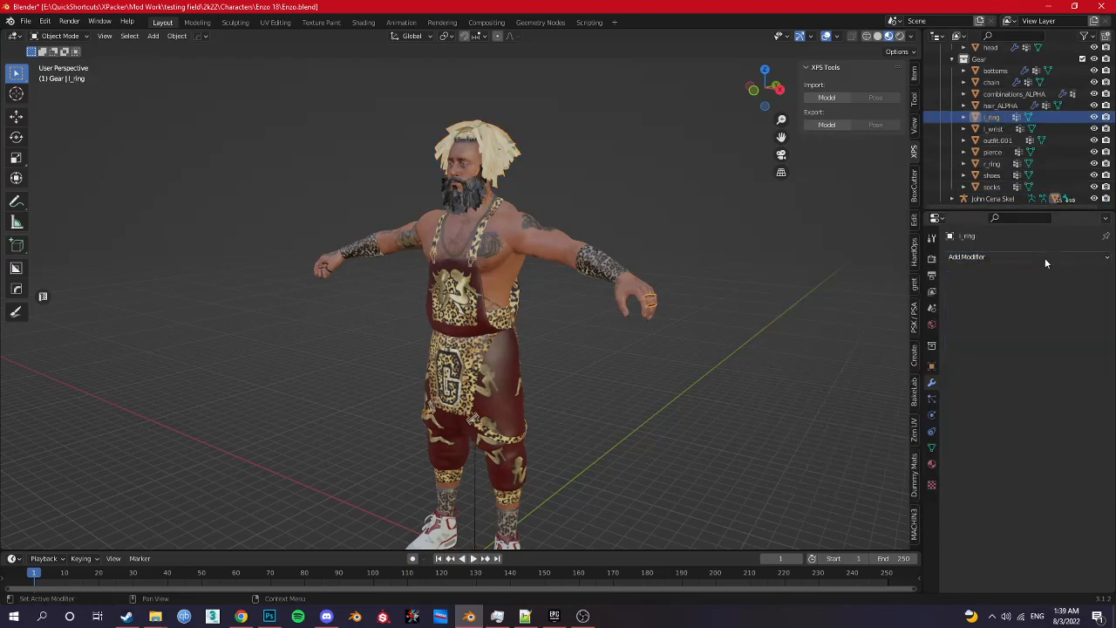
click(1002, 258)
click(976, 289)
click(1050, 293)
click(1007, 311)
Step: Add an Armature modifier to the l_wrist mesh with John Cena Skel as its object
click(991, 129)
click(1022, 256)
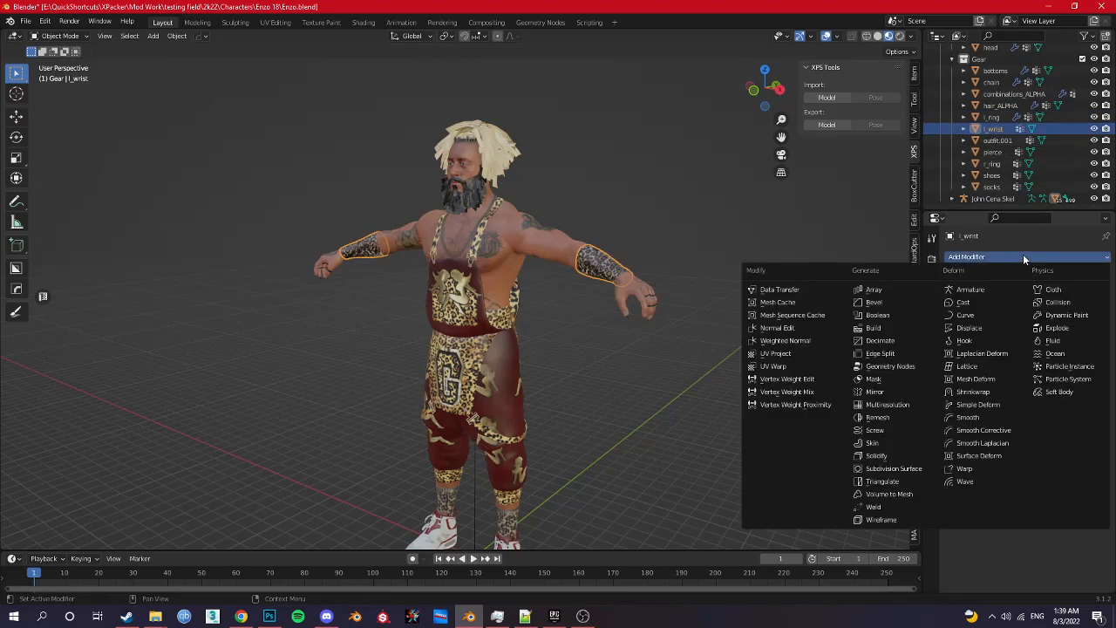
click(998, 289)
click(1050, 292)
click(1006, 312)
Step: Add an Armature modifier to the outfit.001 mesh with John Cena Skel as its object
click(991, 142)
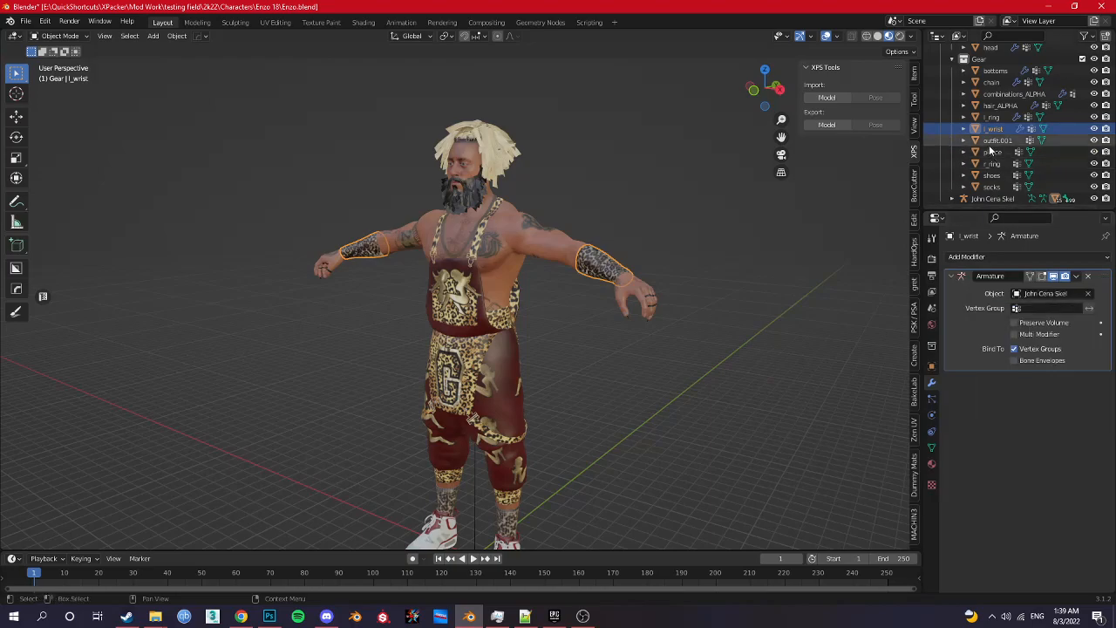
click(1028, 258)
click(1009, 287)
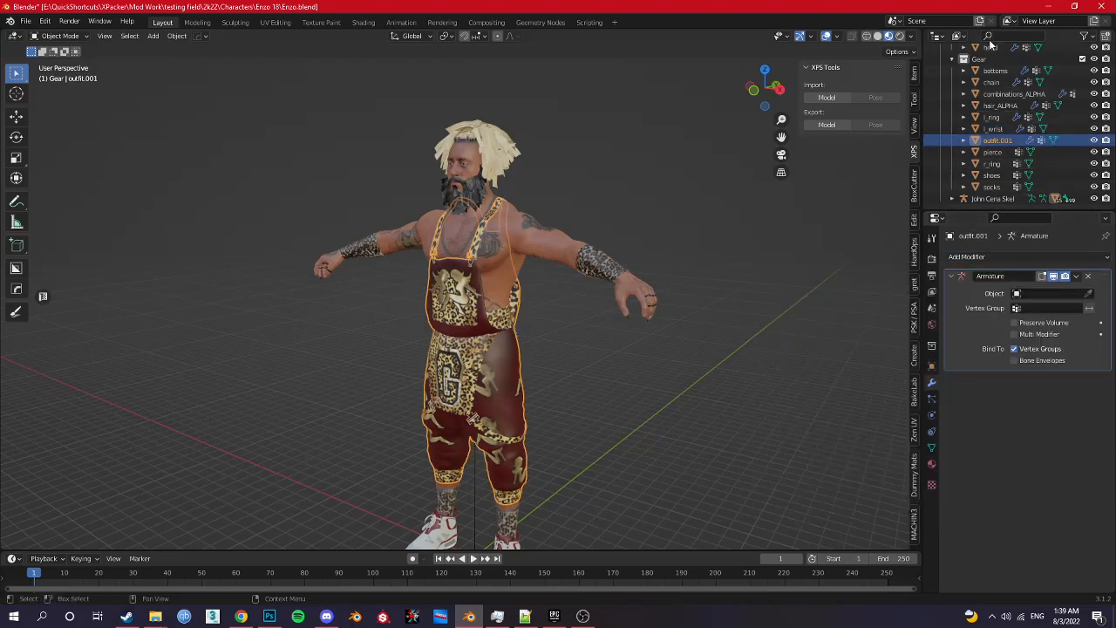
scroll(1000, 148, up, 2)
scroll(1000, 148, down, 4)
click(1051, 293)
click(1035, 312)
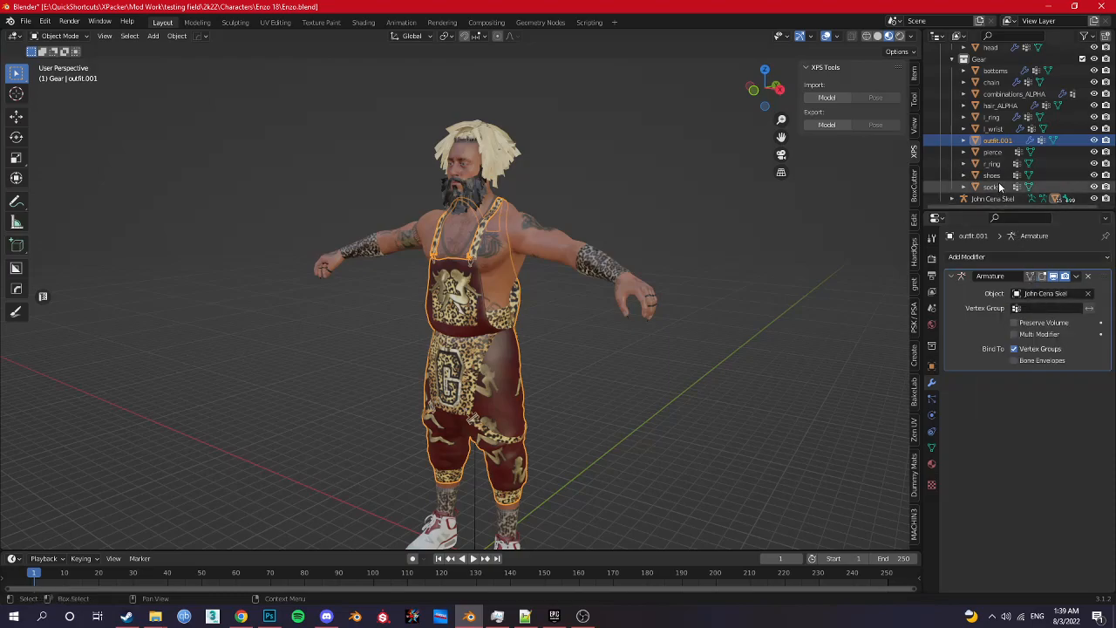
click(994, 152)
click(1012, 258)
click(986, 302)
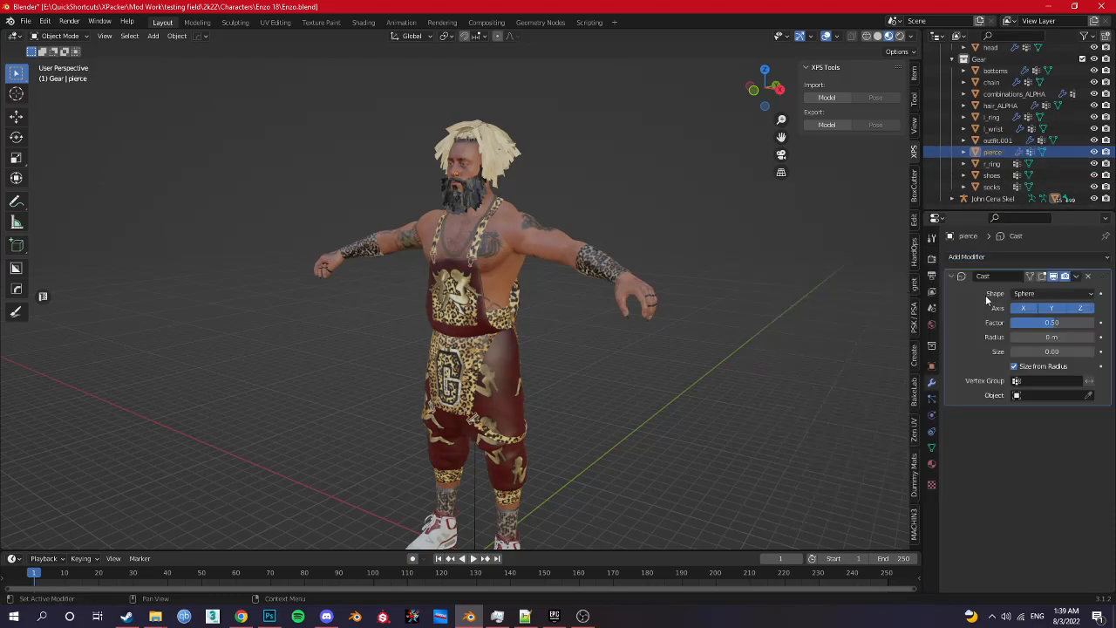
click(1087, 276)
Step: Add an Armature modifier to the pierce mesh with John Cena Skel as its object
click(1058, 255)
click(1000, 289)
click(1055, 293)
click(1020, 311)
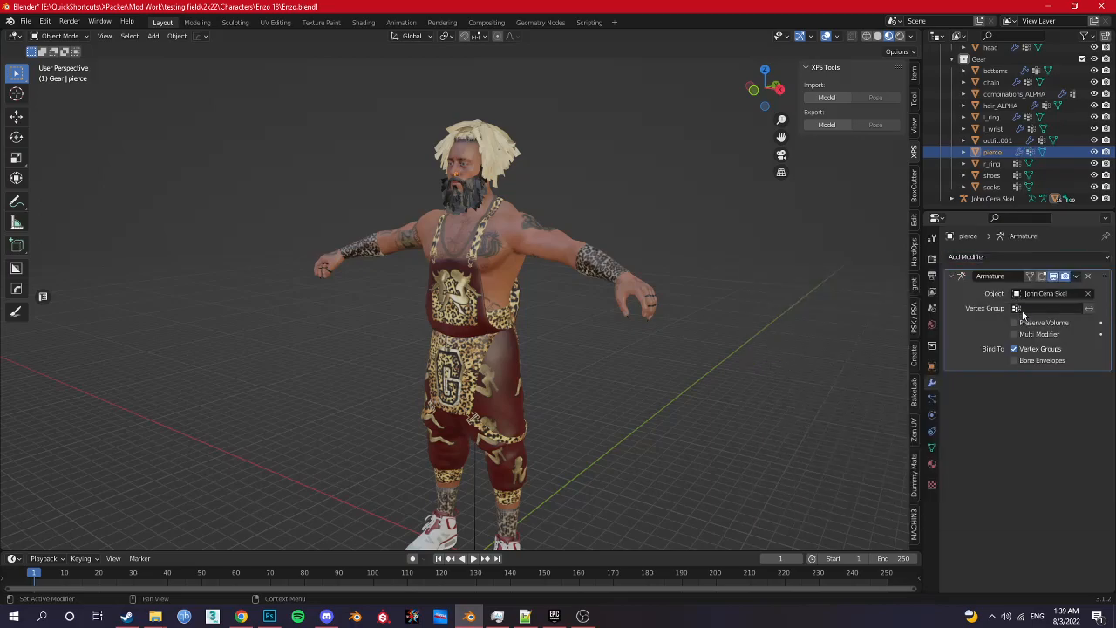
Step: Add an Armature modifier to the r_ring mesh with John Cena Skel as its object
click(992, 163)
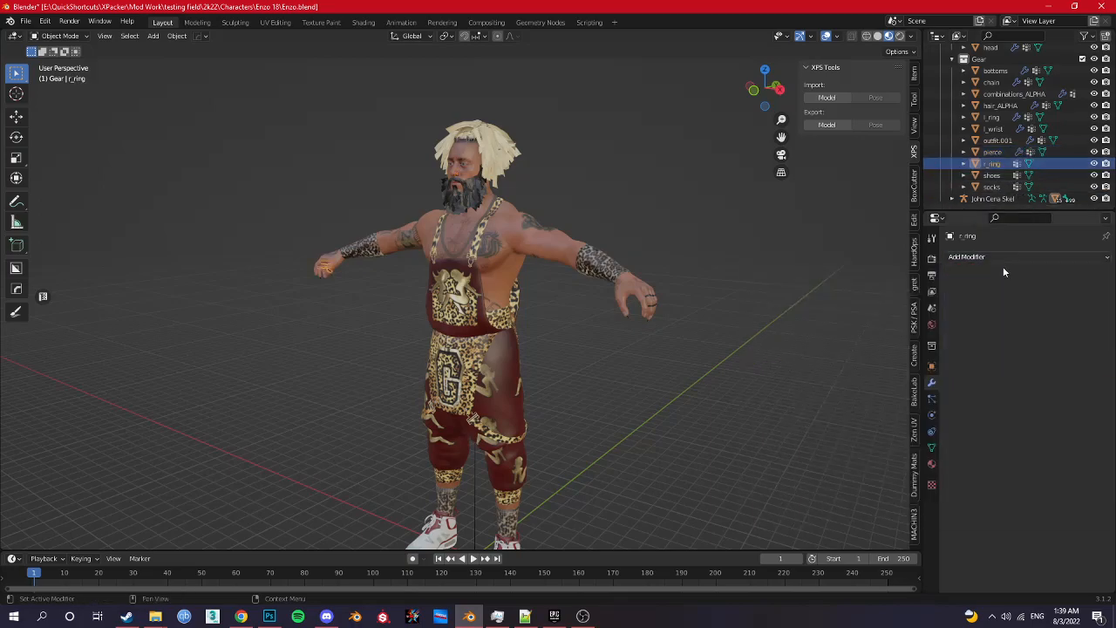
click(1002, 256)
click(995, 289)
click(1030, 294)
click(1011, 308)
Step: Add an Armature modifier to the shoes mesh in the Gear collection
click(992, 175)
click(1008, 257)
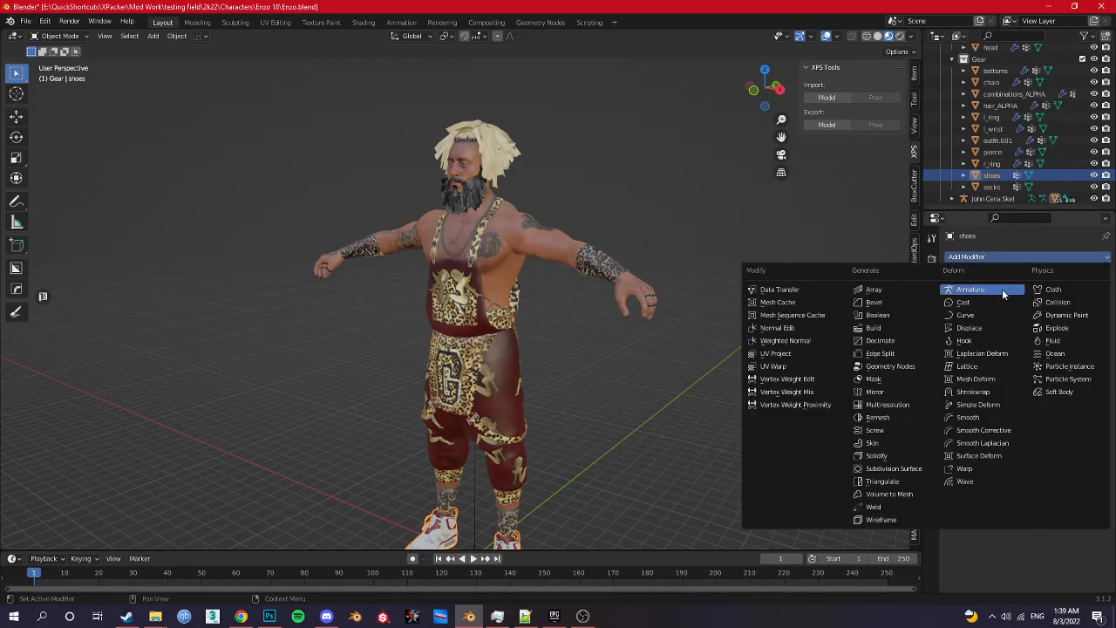
click(1002, 289)
Step: Add an Armature modifier to the socks mesh with John Cena Skel as its object
click(996, 189)
click(1006, 257)
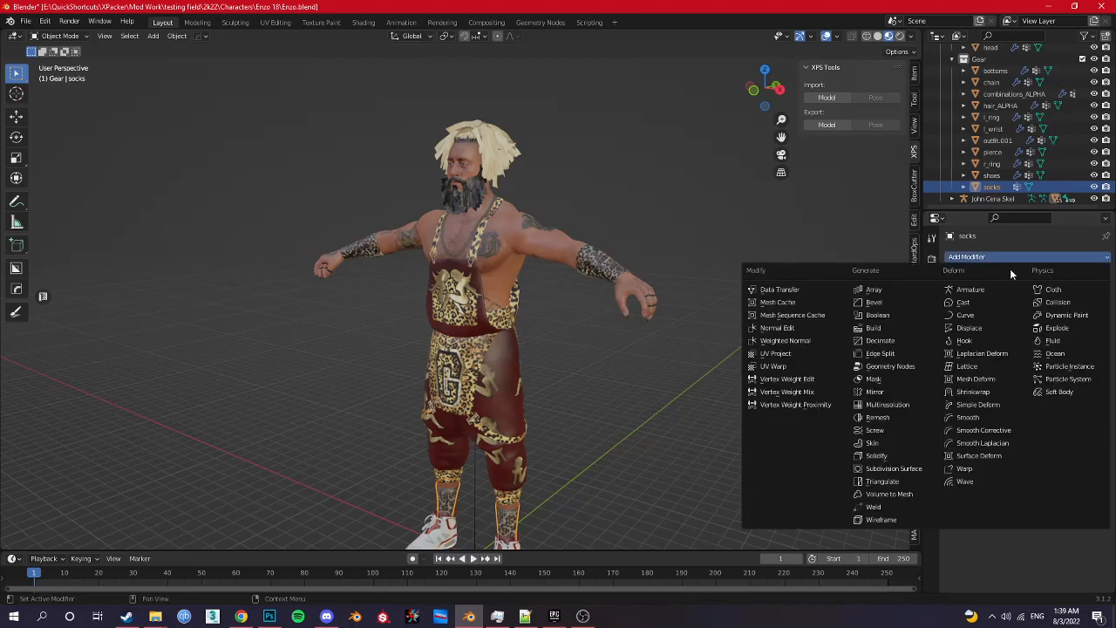
click(1001, 290)
click(1041, 294)
click(1020, 310)
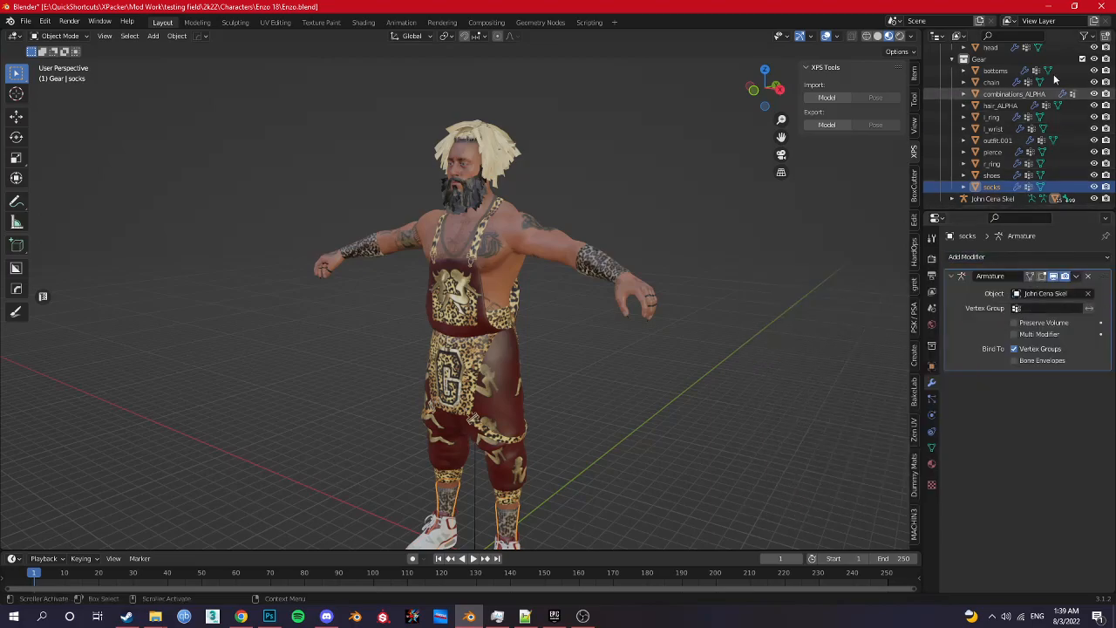
Step: Select every object in the scene and apply All Transforms (location, rotation and scale) to them twice
scroll(1020, 131, up, 3)
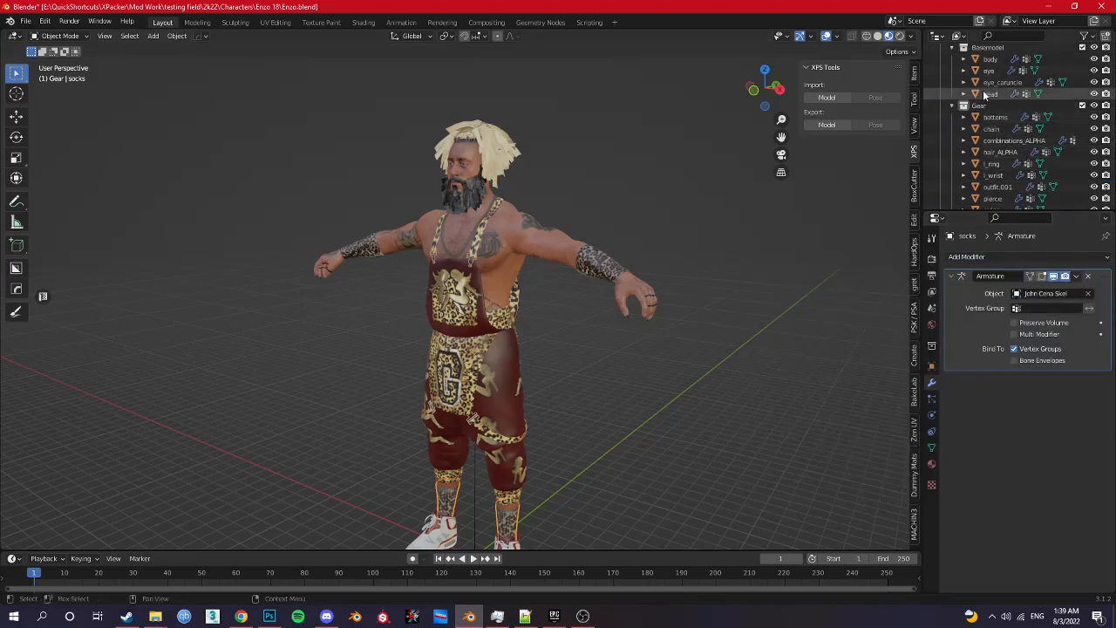
key(a)
scroll(558, 288, down, 5)
key(ctrl+a)
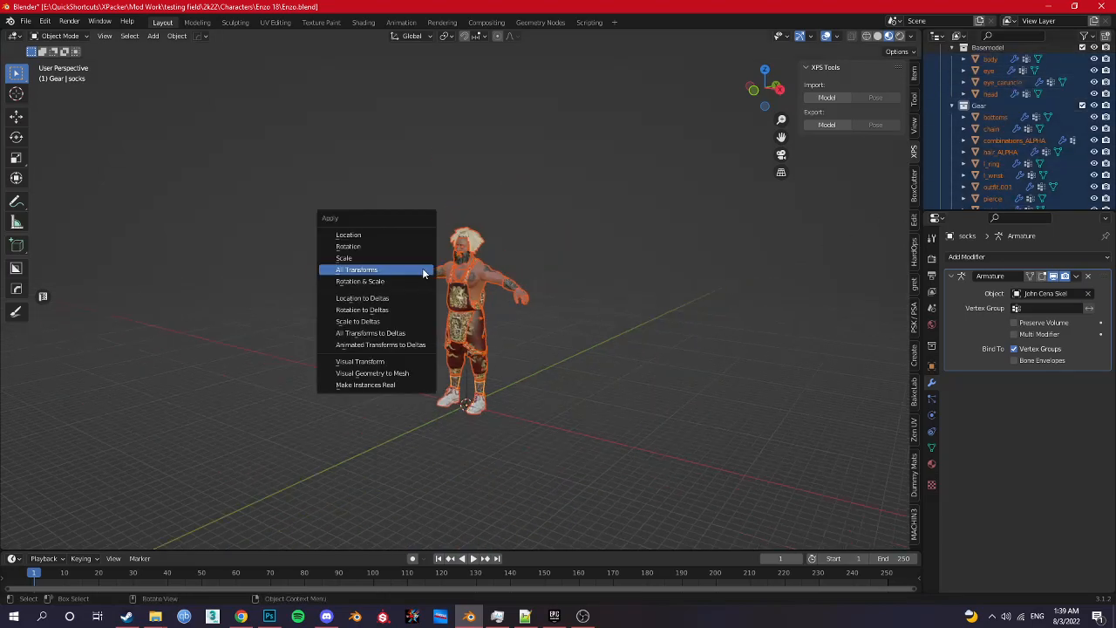
click(423, 268)
scroll(558, 262, up, 2)
key(ctrl+a)
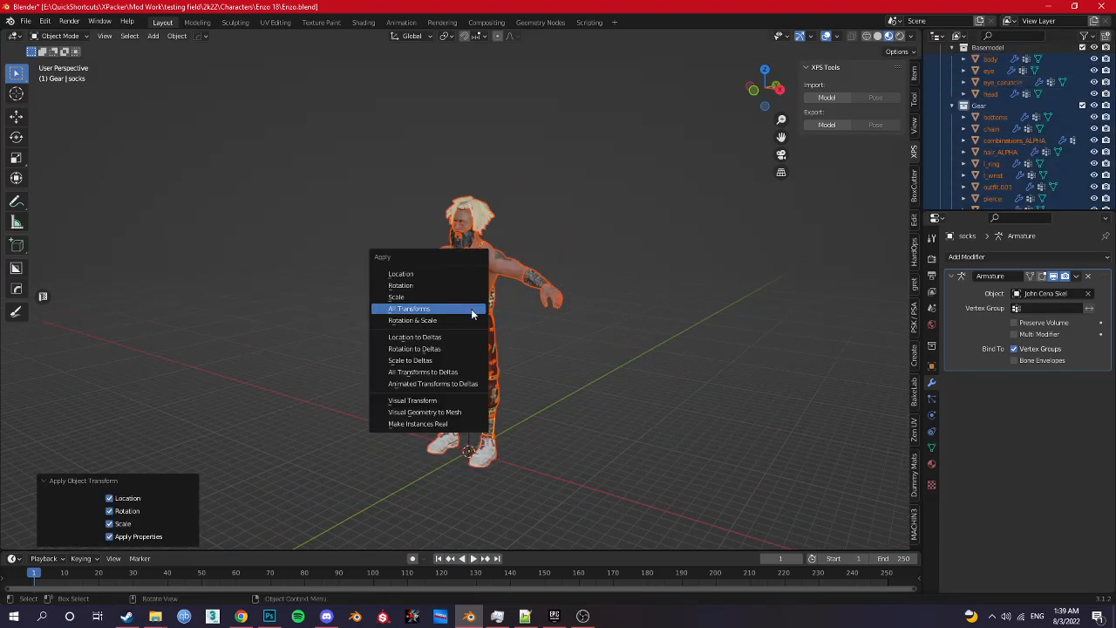
click(465, 309)
scroll(465, 309, up, 4)
middle_drag(465, 309, 528, 303)
click(578, 618)
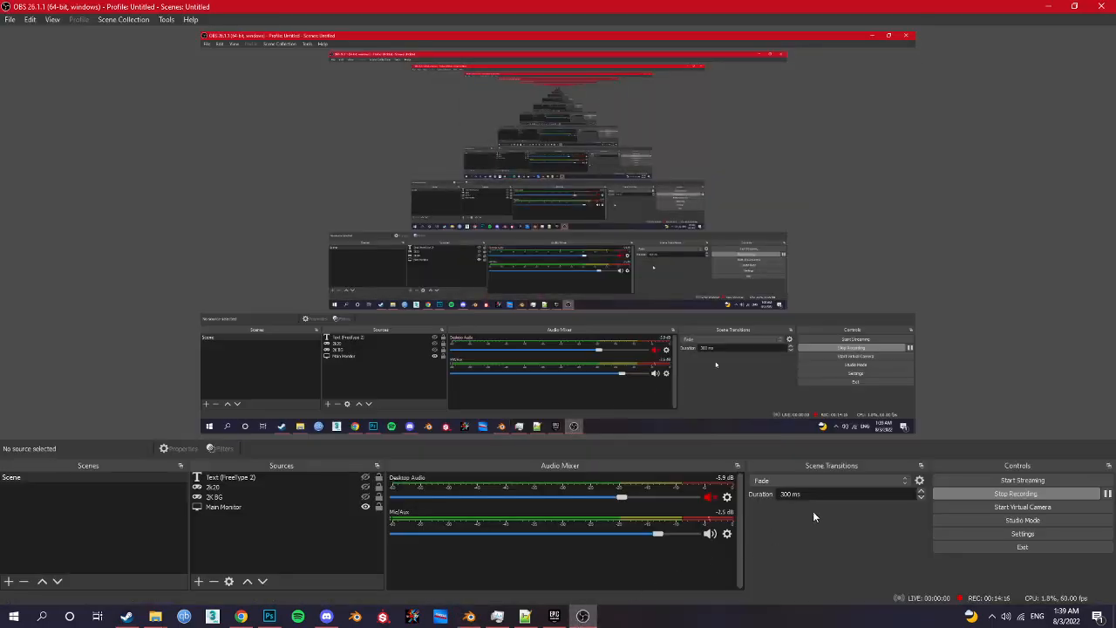